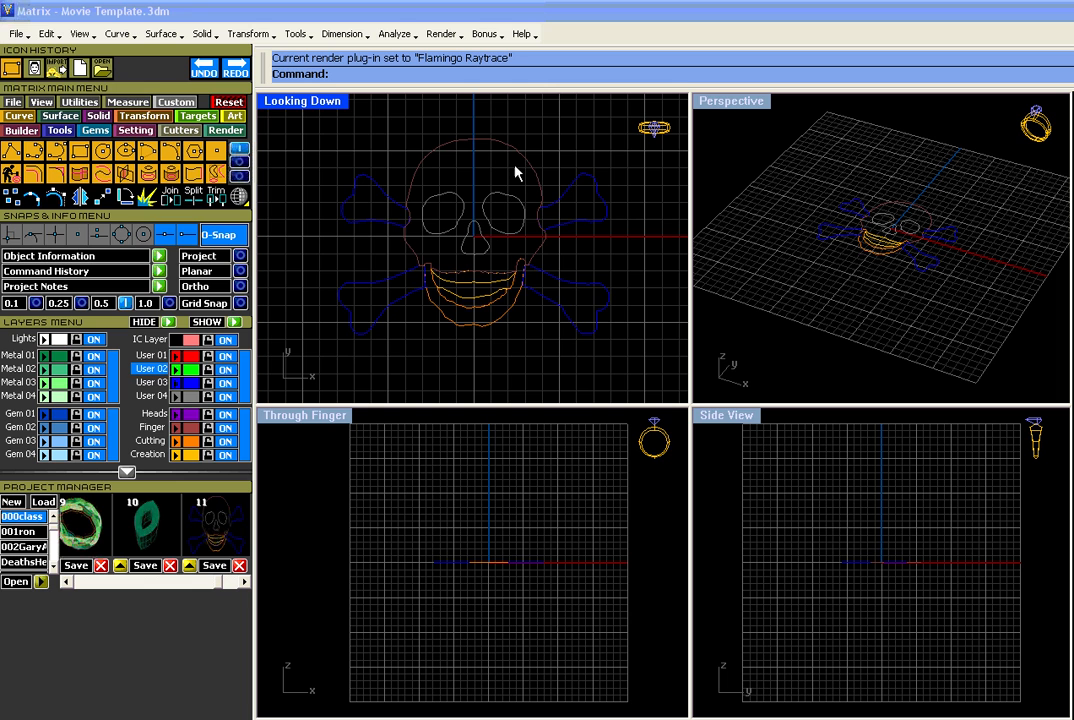
Place Skull.bmp from the Pictures folder as a background bitmap in the Looking Down view, framed around the skull outline curves.
left_click(36, 68)
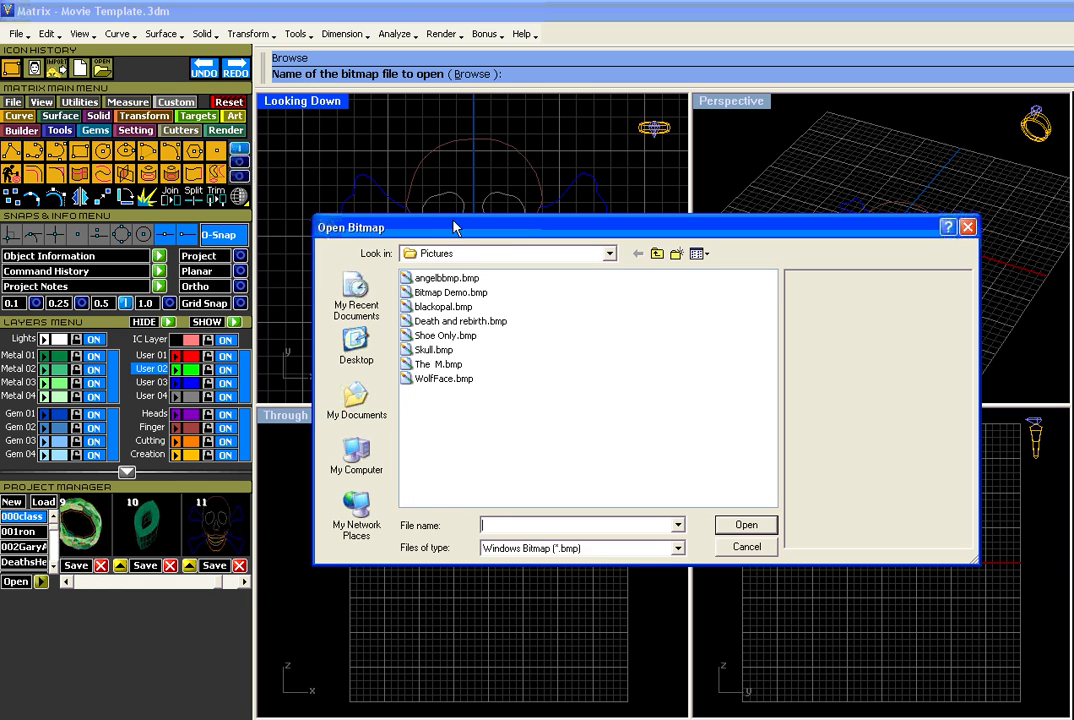
left_click(479, 248)
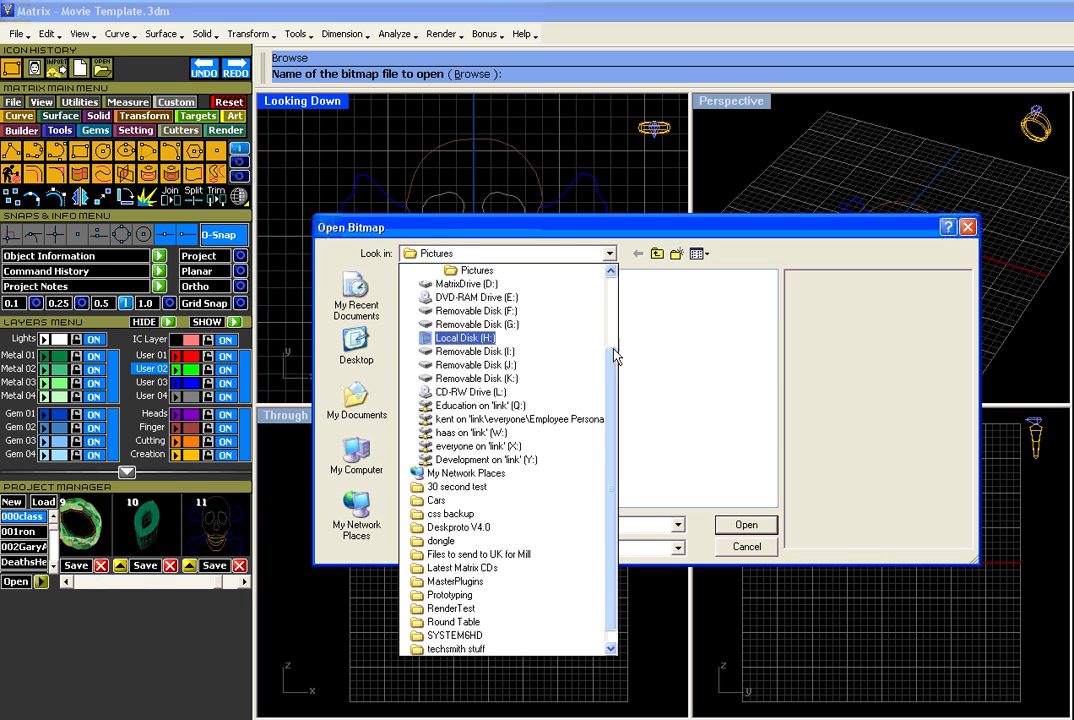
left_click_drag(612, 351, 606, 308)
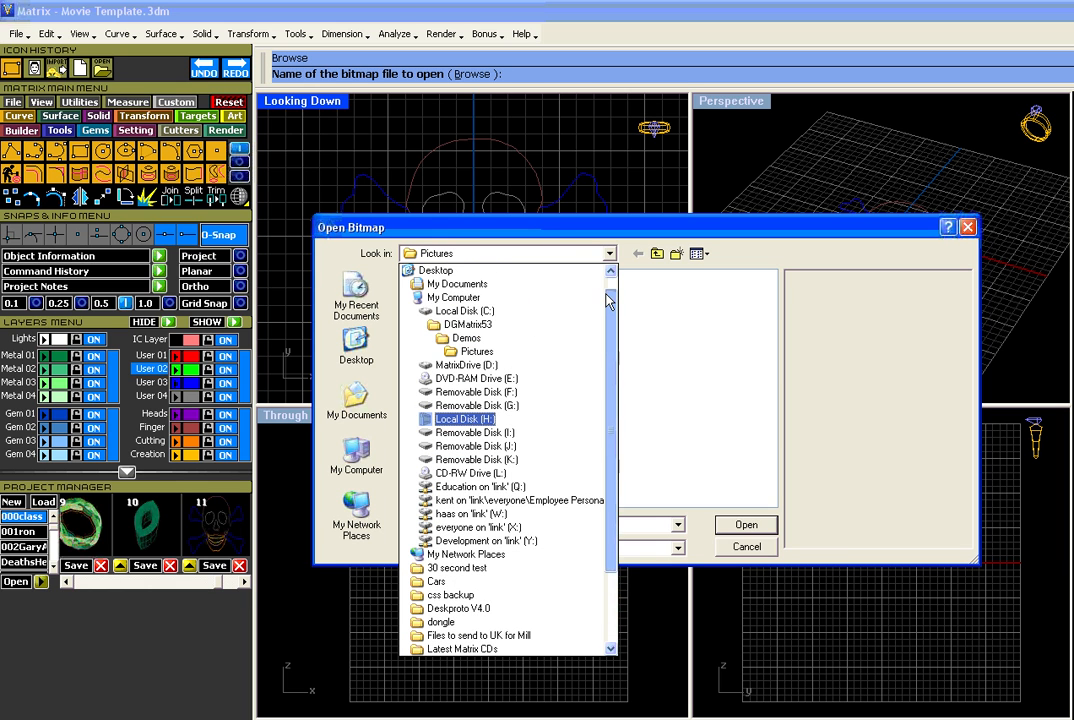
left_click(476, 353)
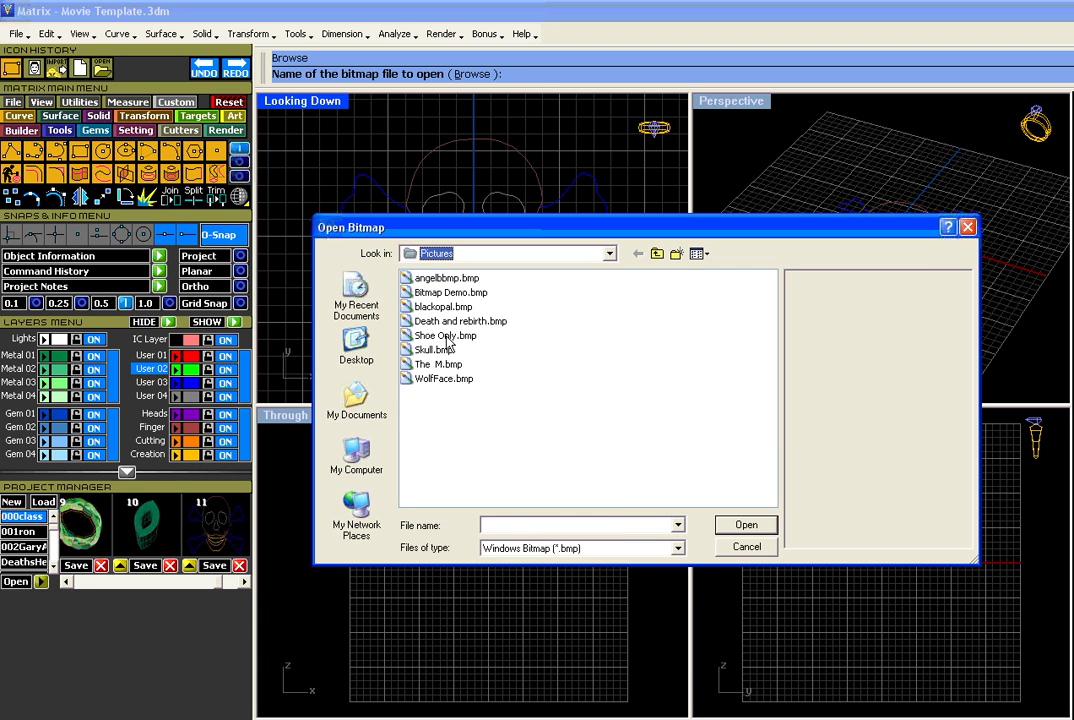
left_click(433, 350)
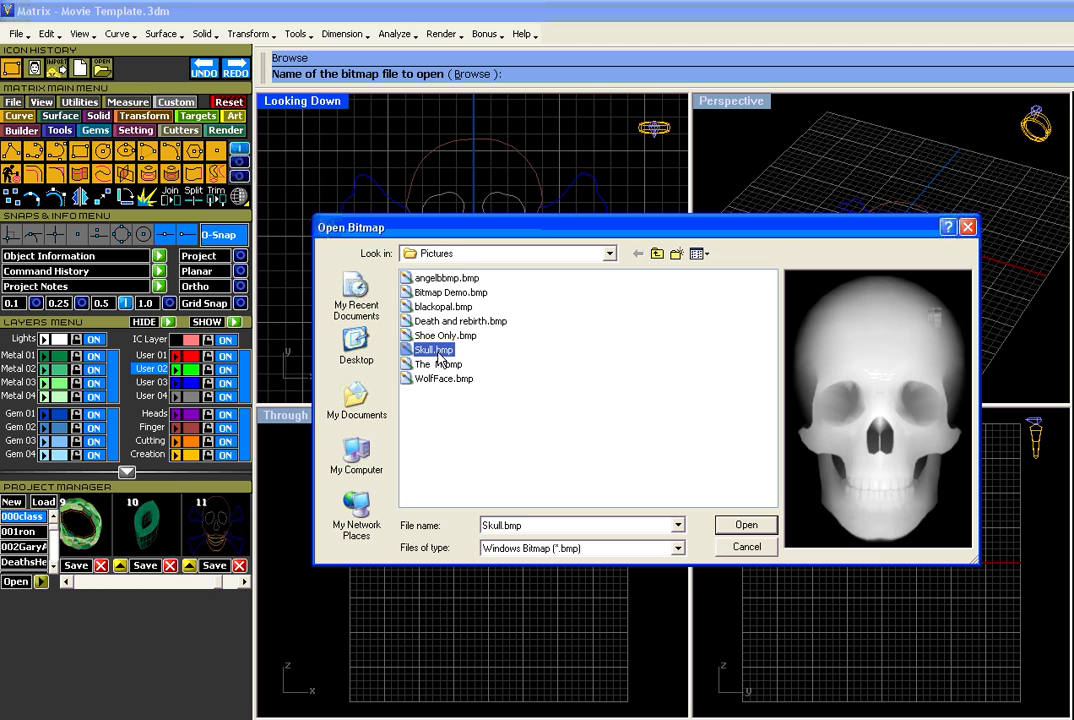
left_click(746, 526)
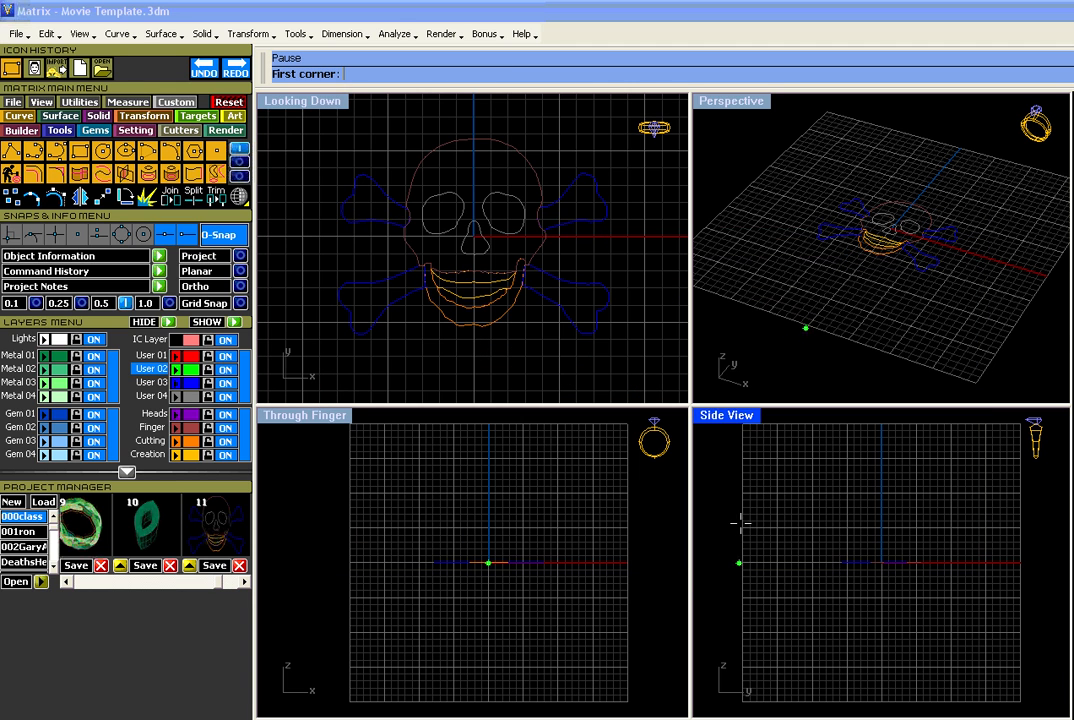
left_click(406, 137)
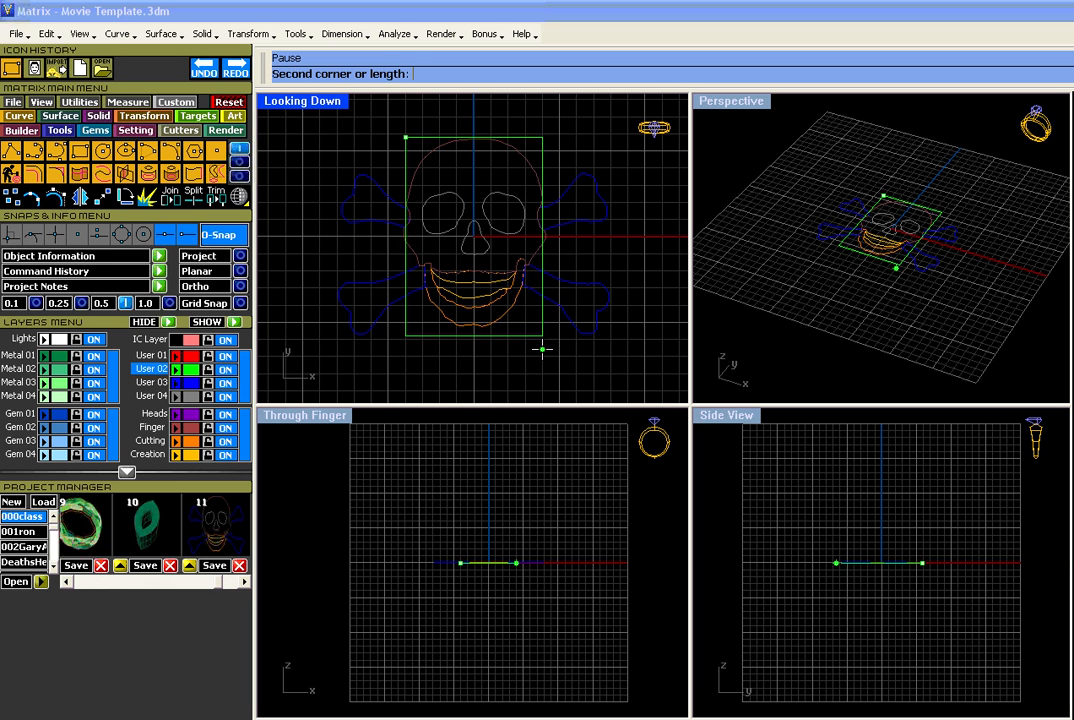
left_click(542, 349)
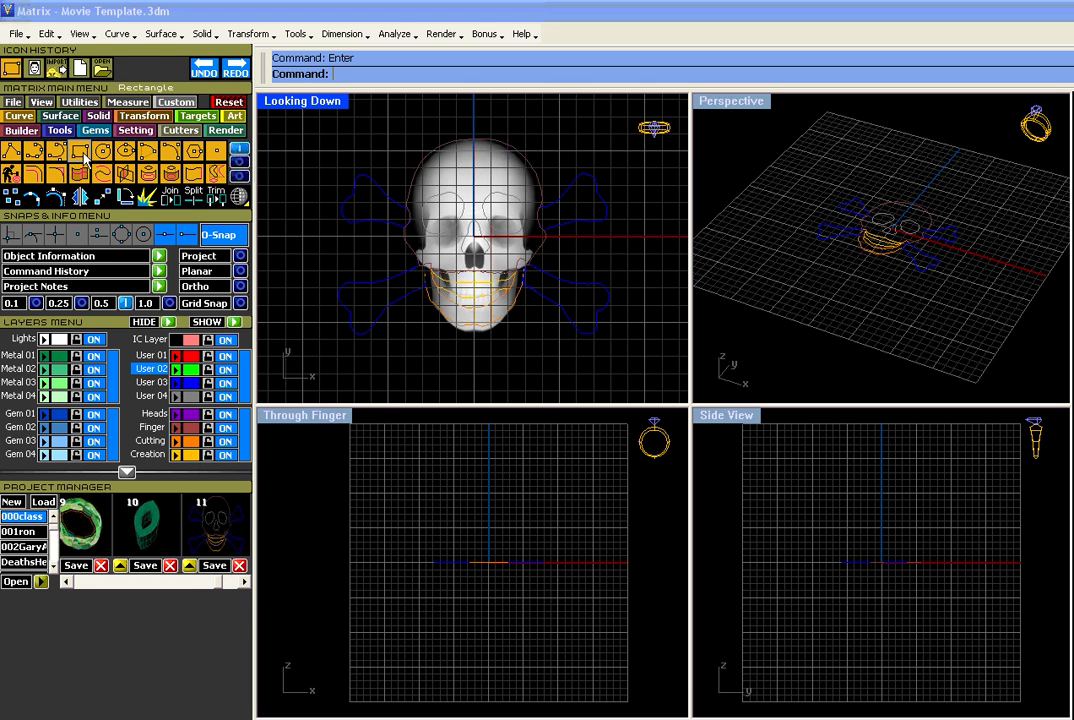
Draw a rectangle about 8.1 by 11.4 mm on the Creation layer, enclosing the skull bitmap in the Looking Down view.
left_click(198, 458)
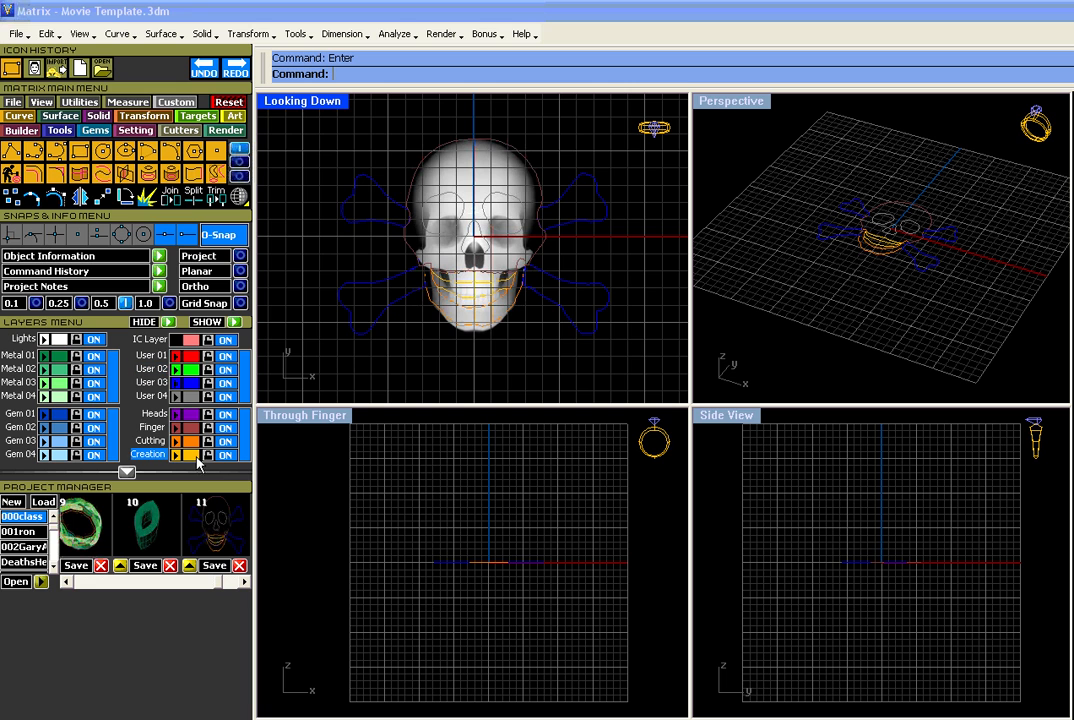
left_click(80, 151)
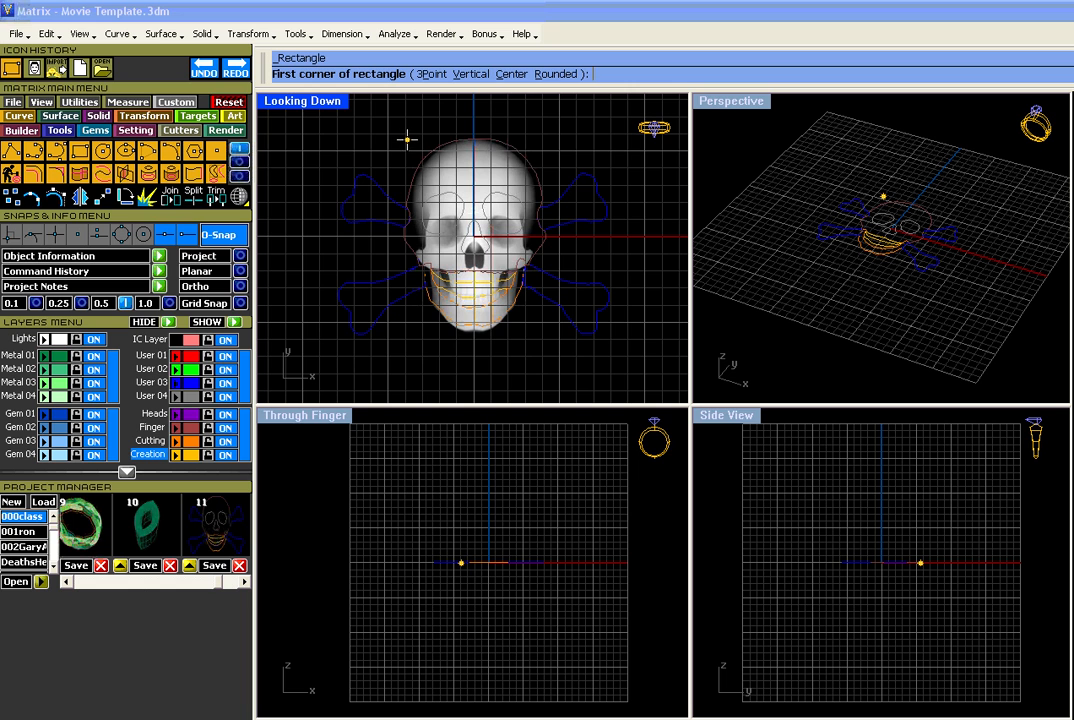
left_click(407, 140)
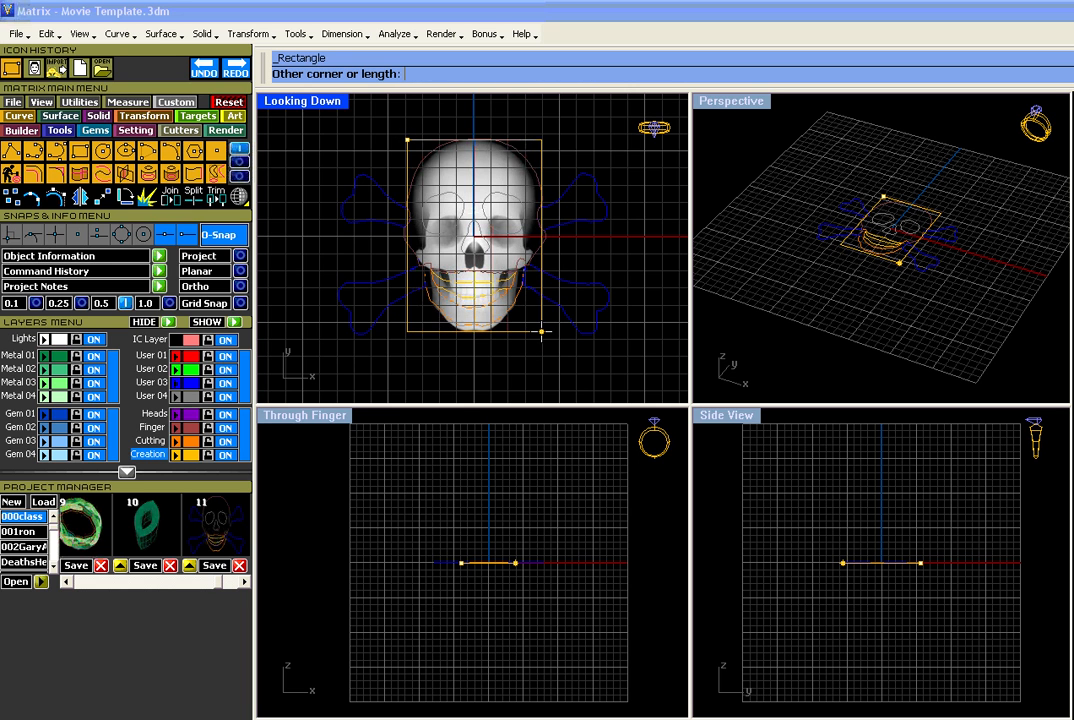
left_click(542, 331)
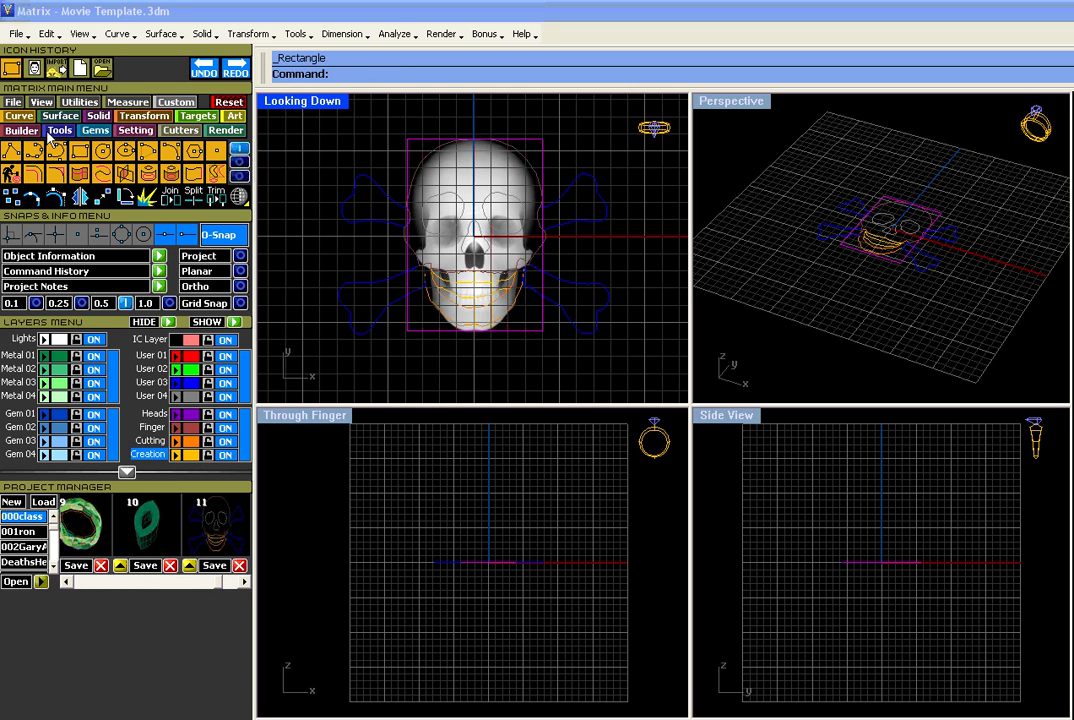
Start Matrix Art and add the rectangle around the skull as its base curve.
left_click(232, 118)
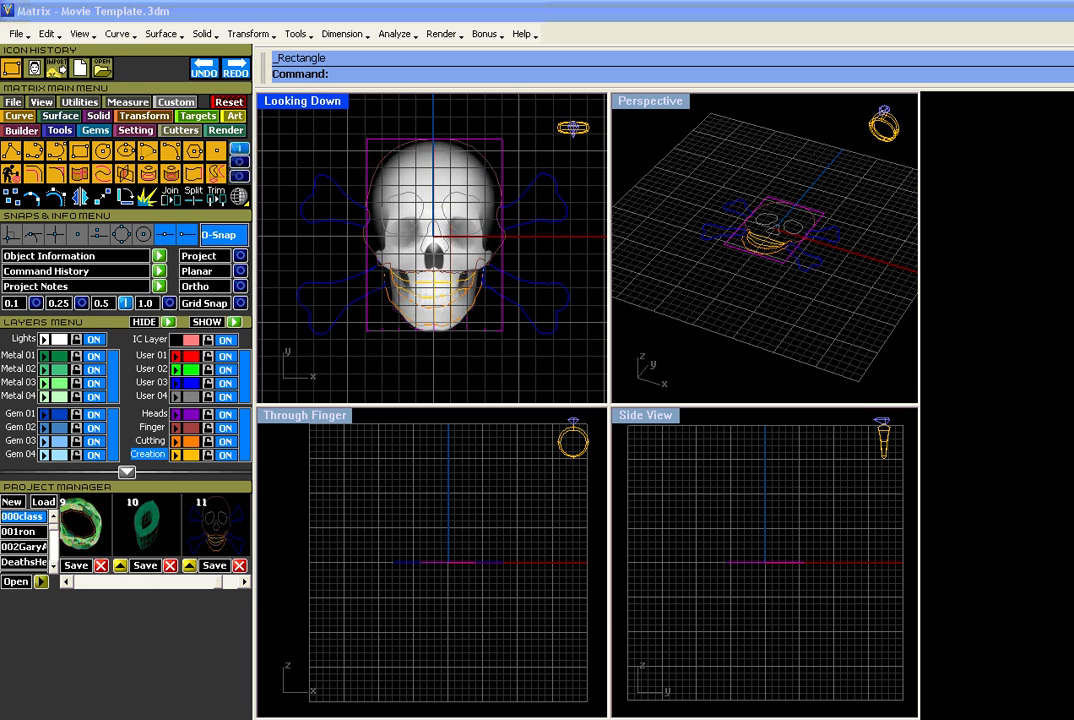
left_click_drag(975, 100, 807, 7)
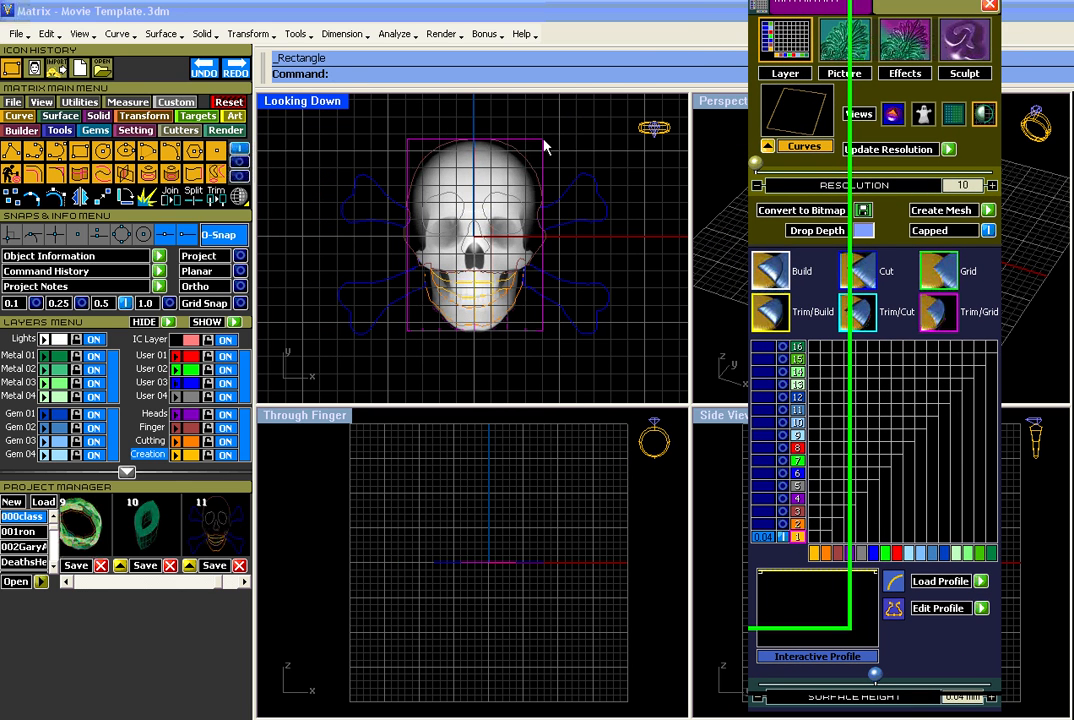
left_click(769, 147)
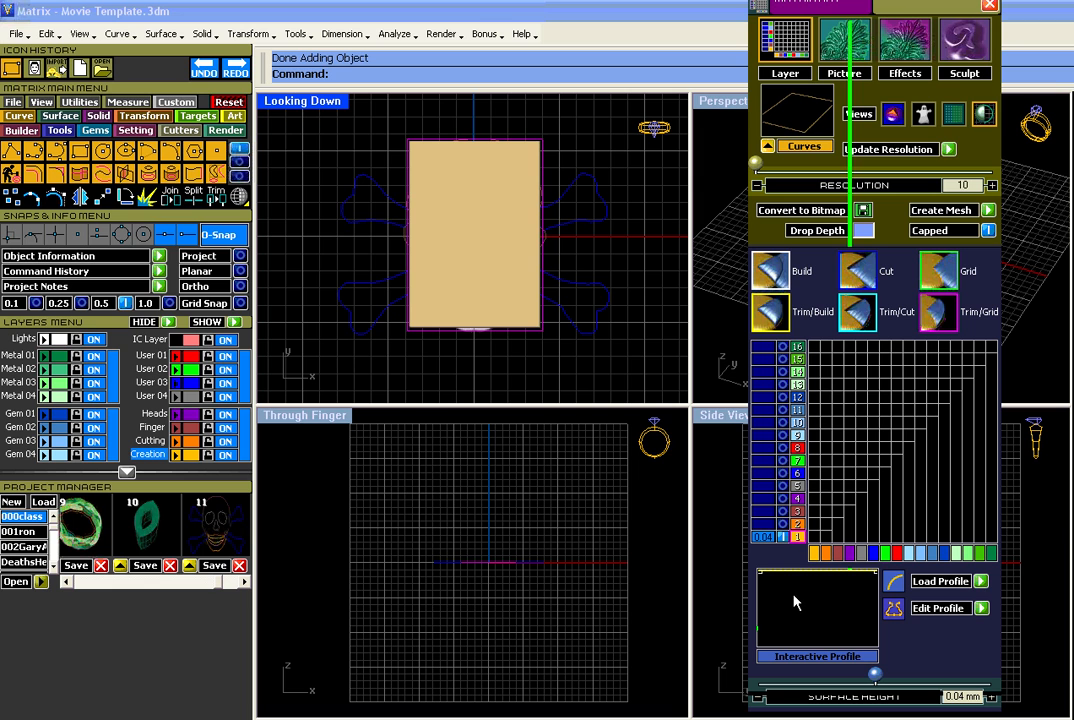
left_click_drag(875, 673, 881, 682)
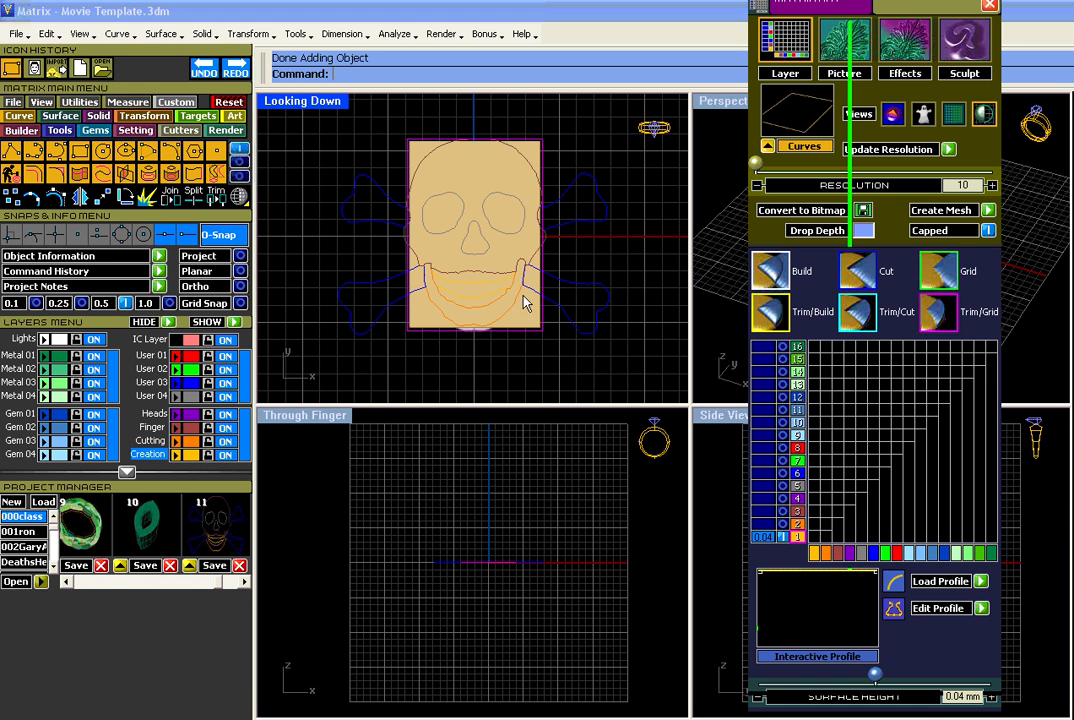
Load Skull.bmp from DGMatrix53\Demos\Pictures as the relief picture on layer 1 and fit it to the rectangle with Fill Shape.
left_click(840, 45)
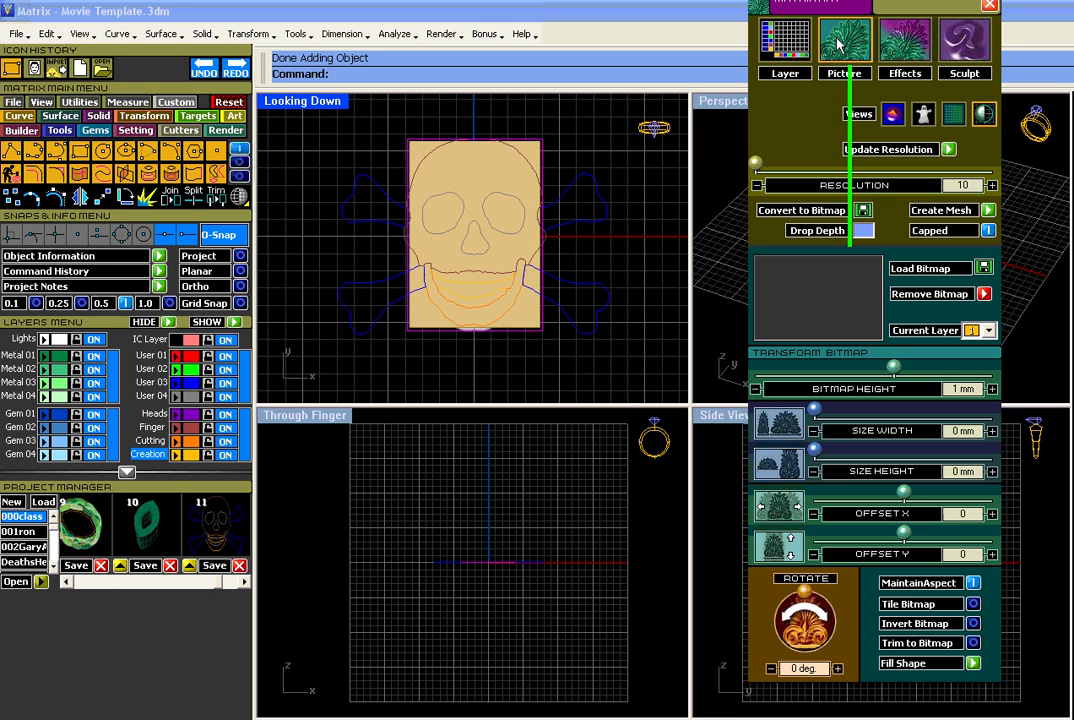
left_click(984, 268)
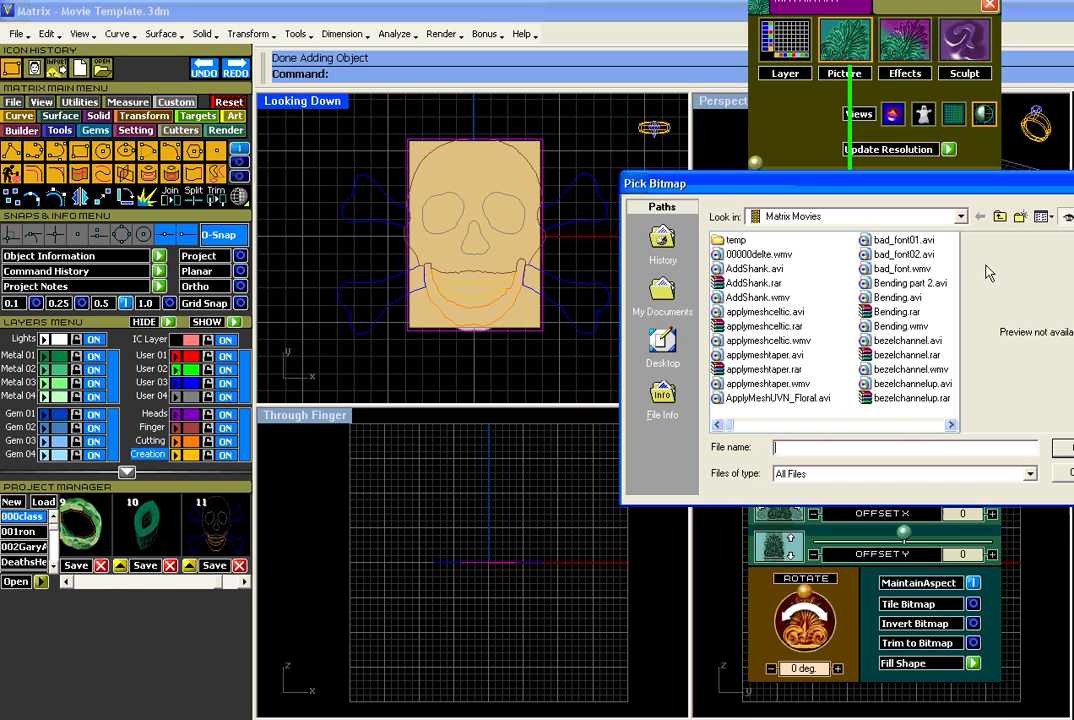
left_click(814, 216)
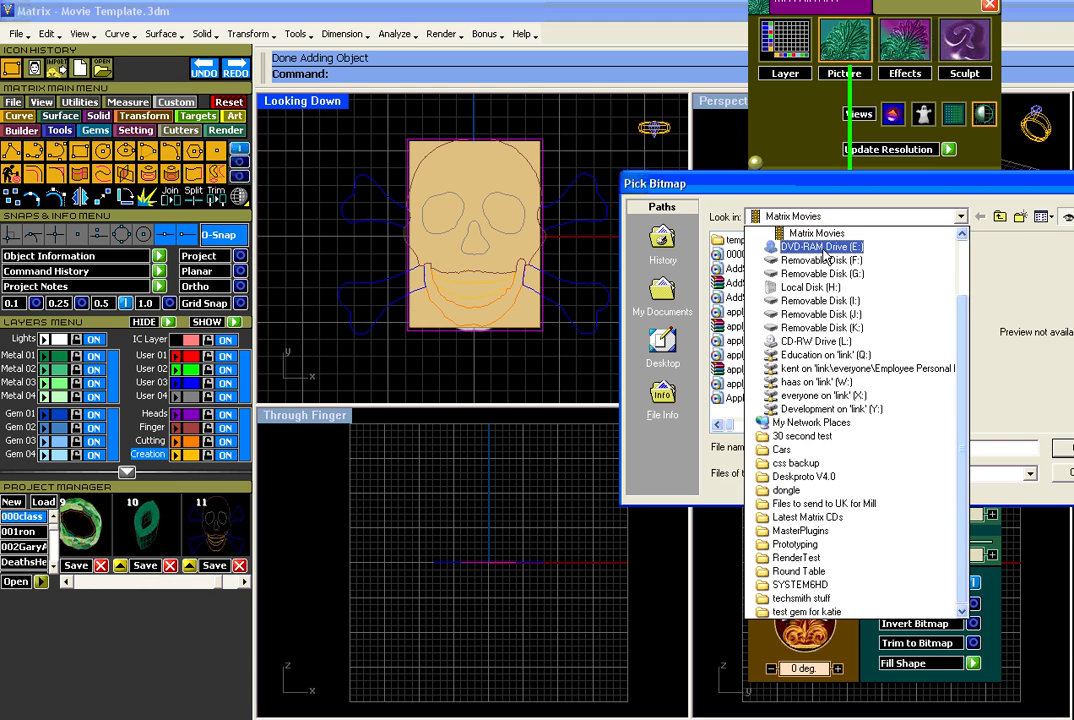
left_click_drag(961, 301, 956, 263)
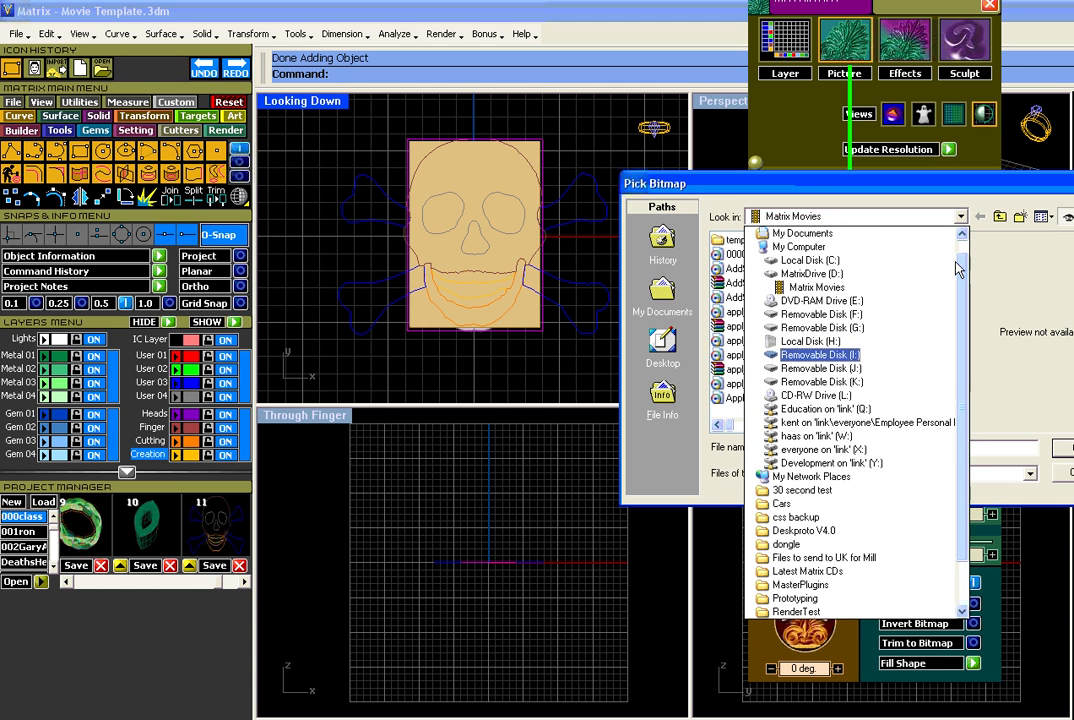
left_click(830, 261)
double_click(749, 256)
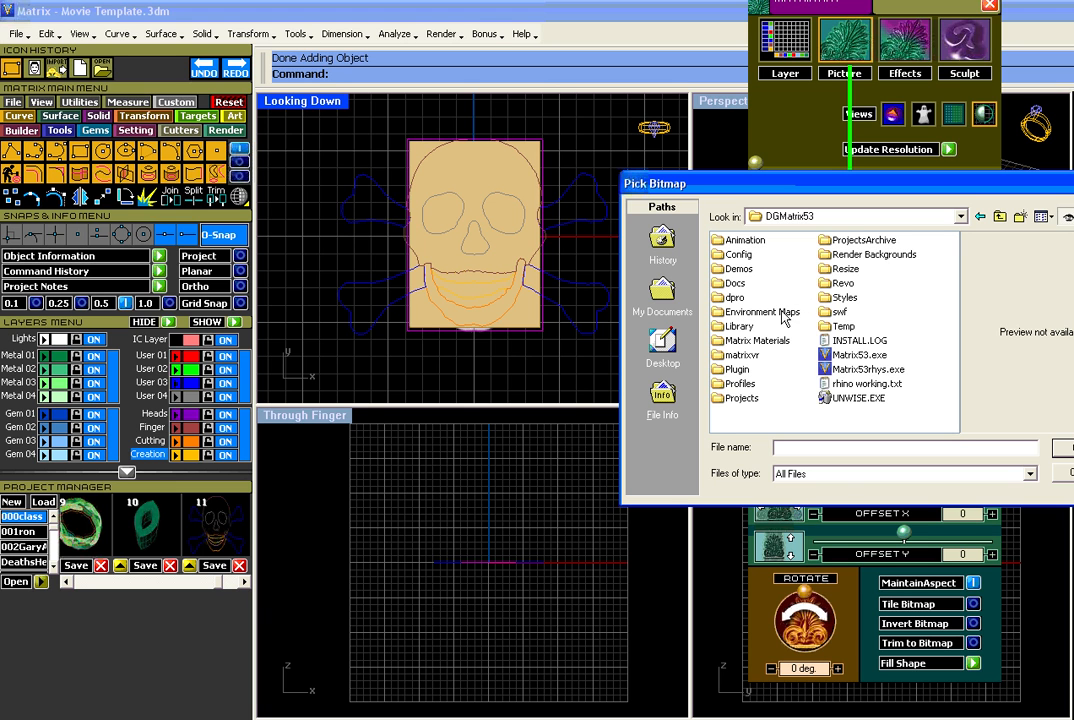
double_click(740, 269)
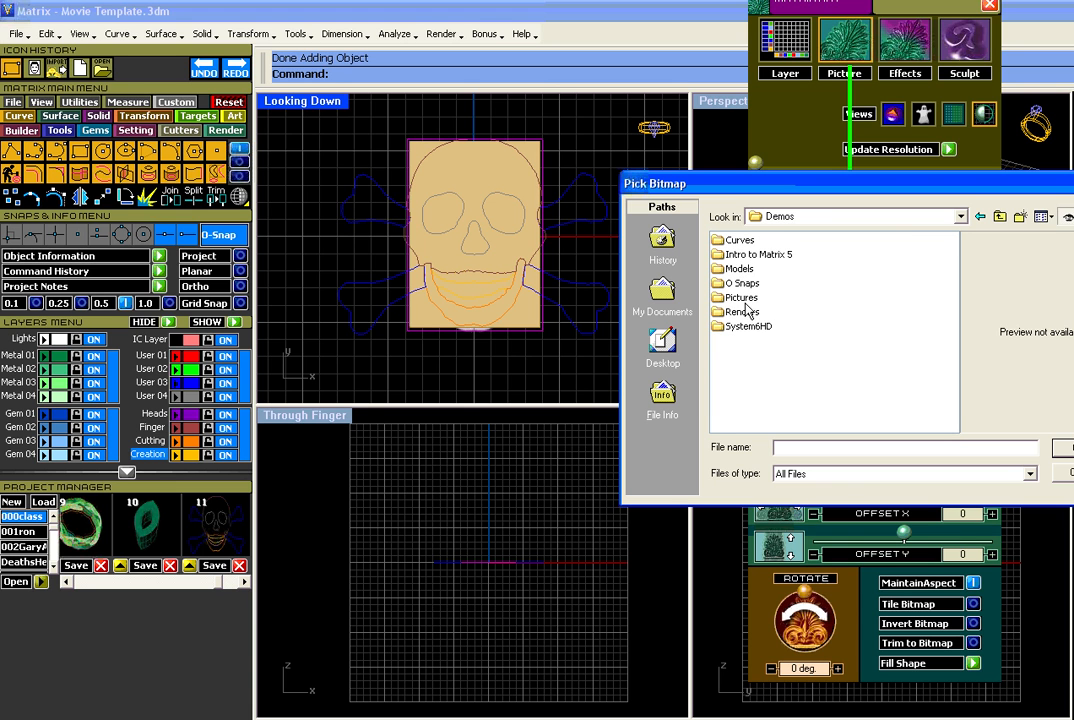
double_click(745, 298)
left_click(745, 313)
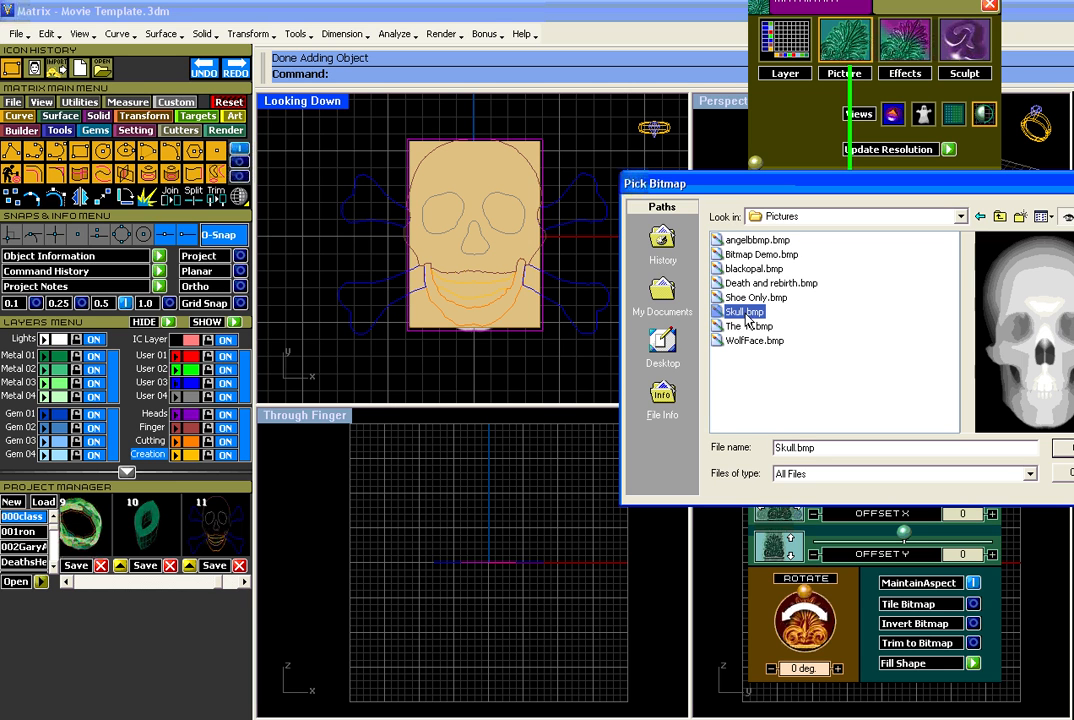
left_click(1067, 446)
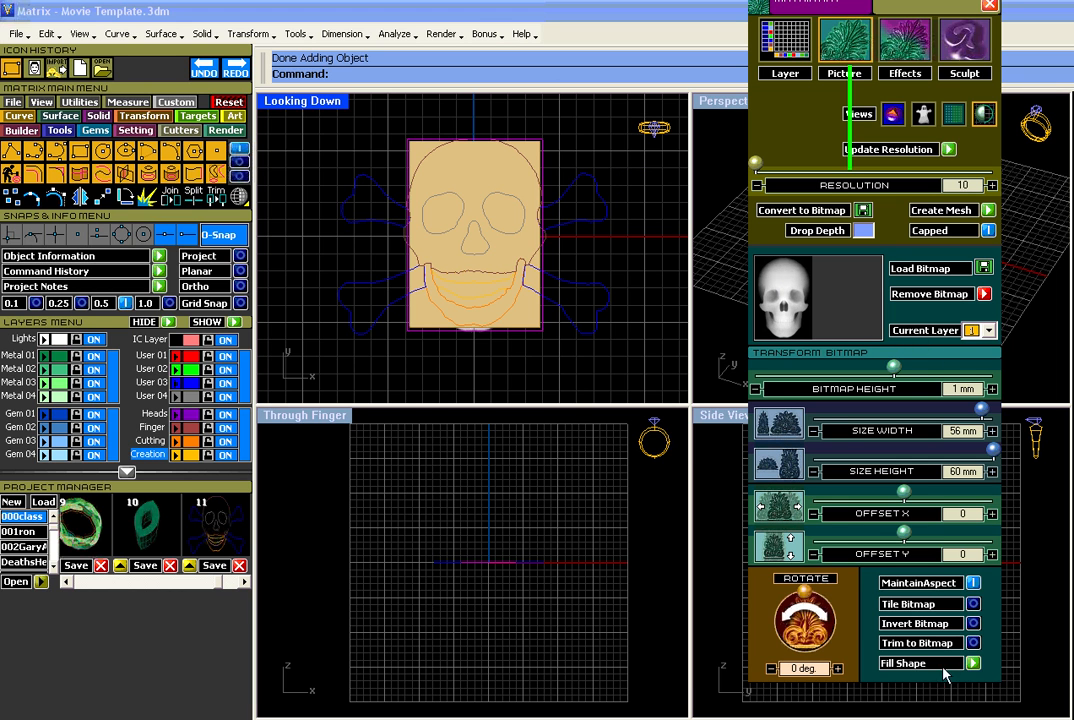
left_click(973, 664)
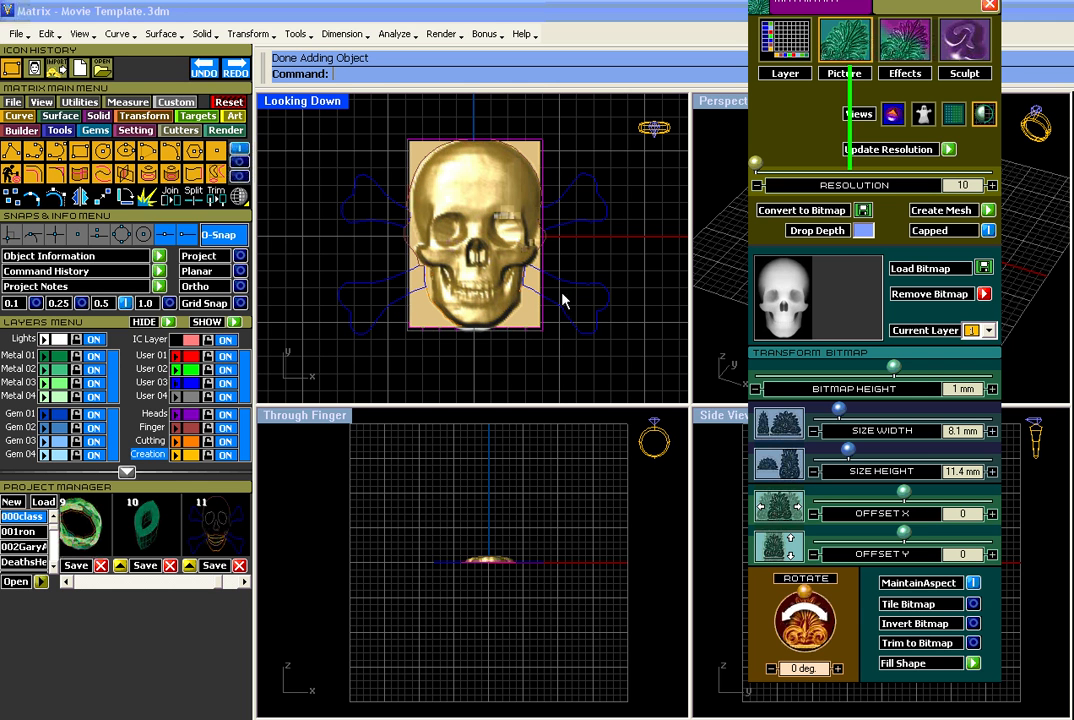
Raise the bitmap height of the skull relief to about 2.94 mm, judging its depth in the Perspective and Side views.
left_click_drag(846, 8, 240, 15)
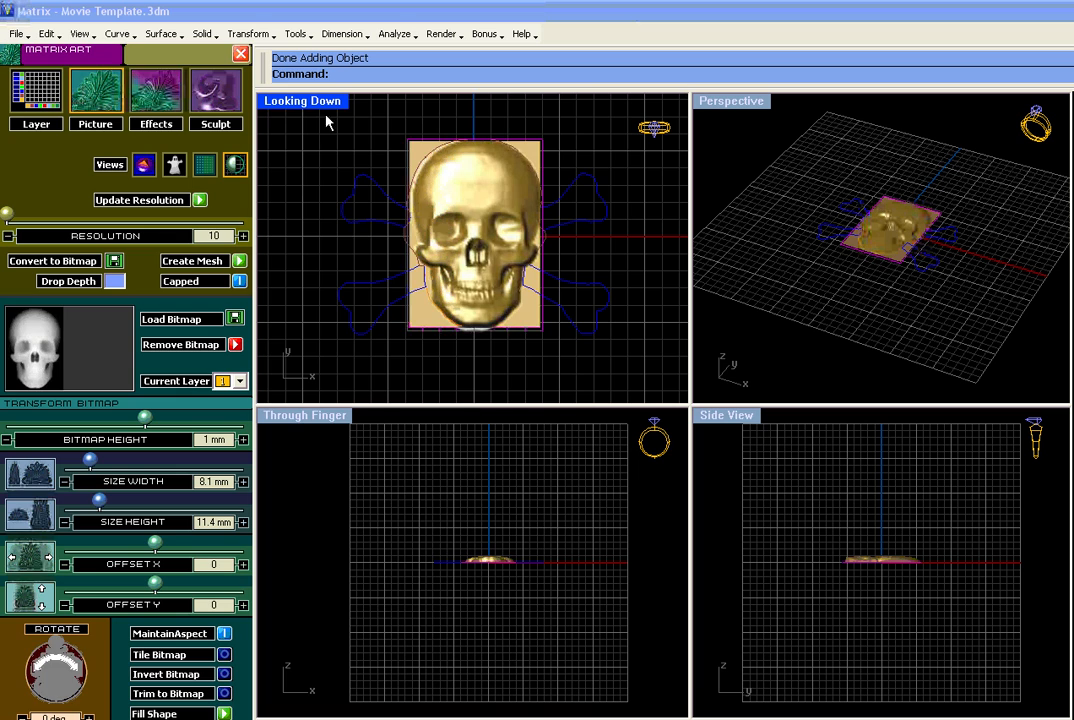
left_click_drag(119, 66, 461, 90)
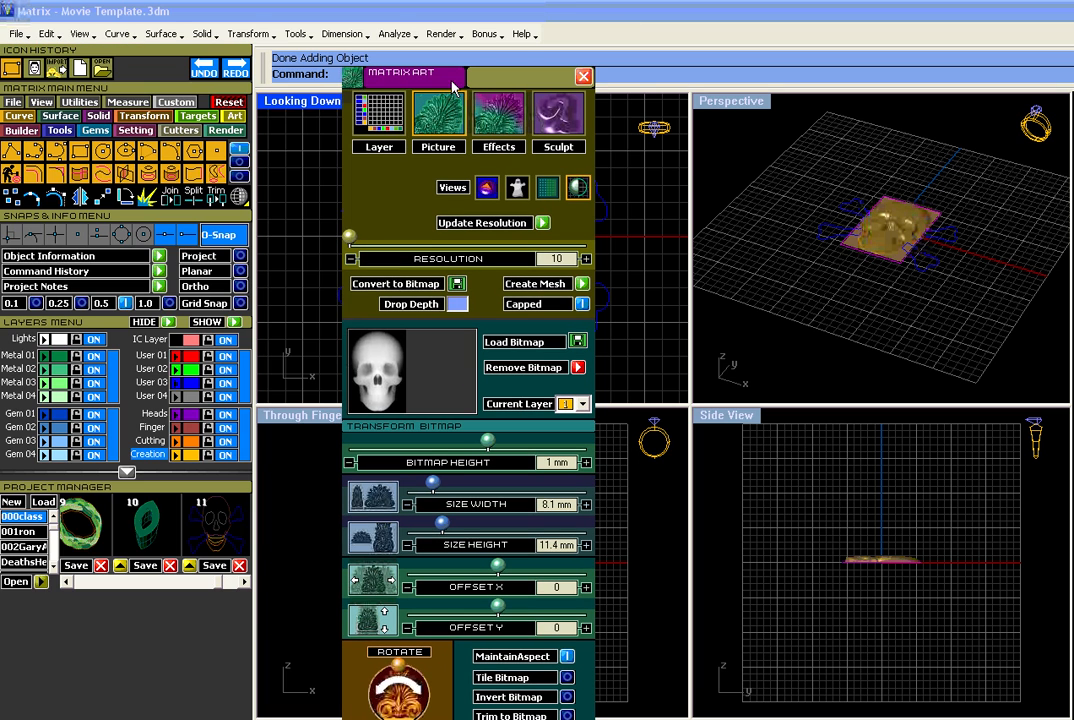
scroll(880, 240, "up", 6)
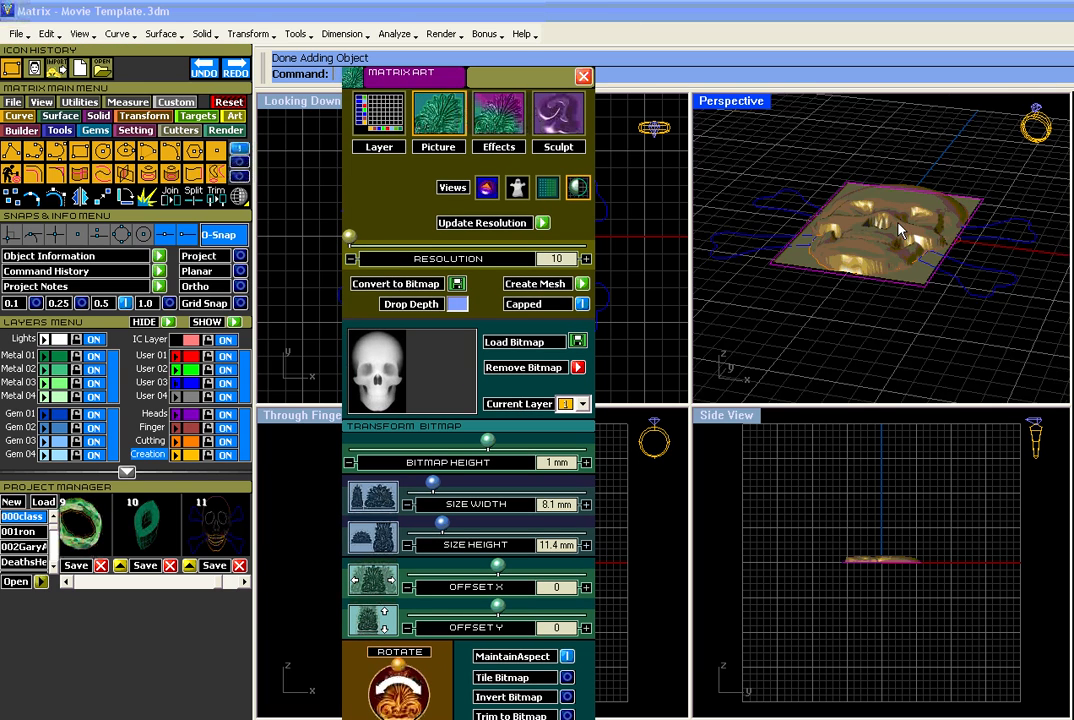
right_click_drag(909, 276, 908, 292)
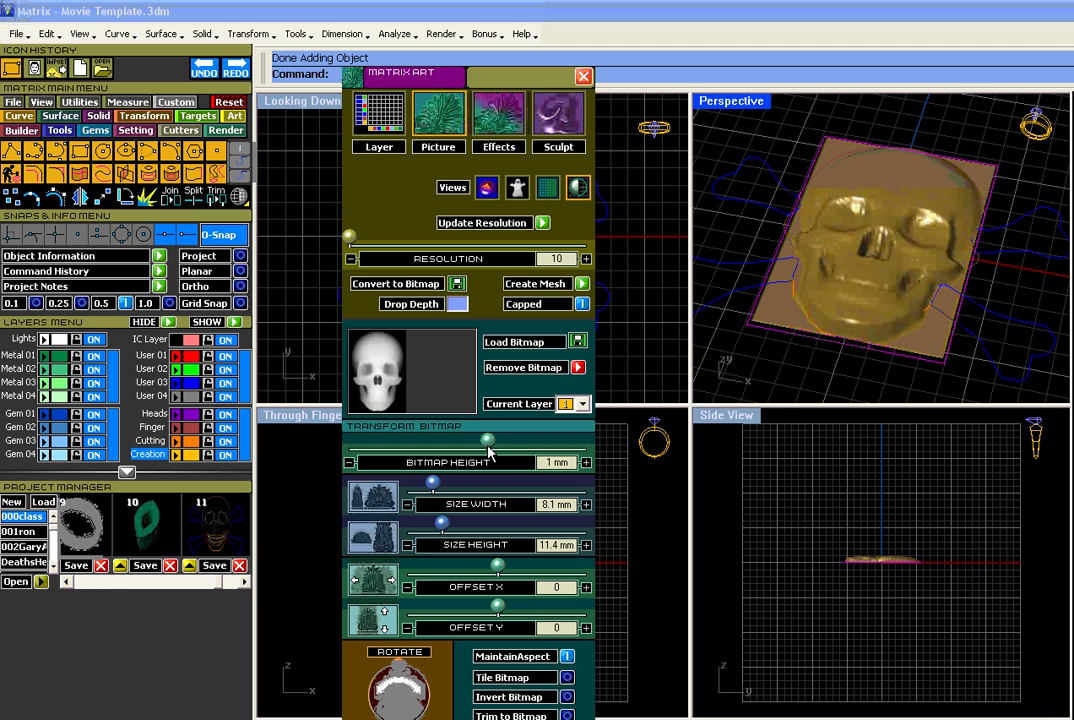
left_click_drag(490, 449, 521, 446)
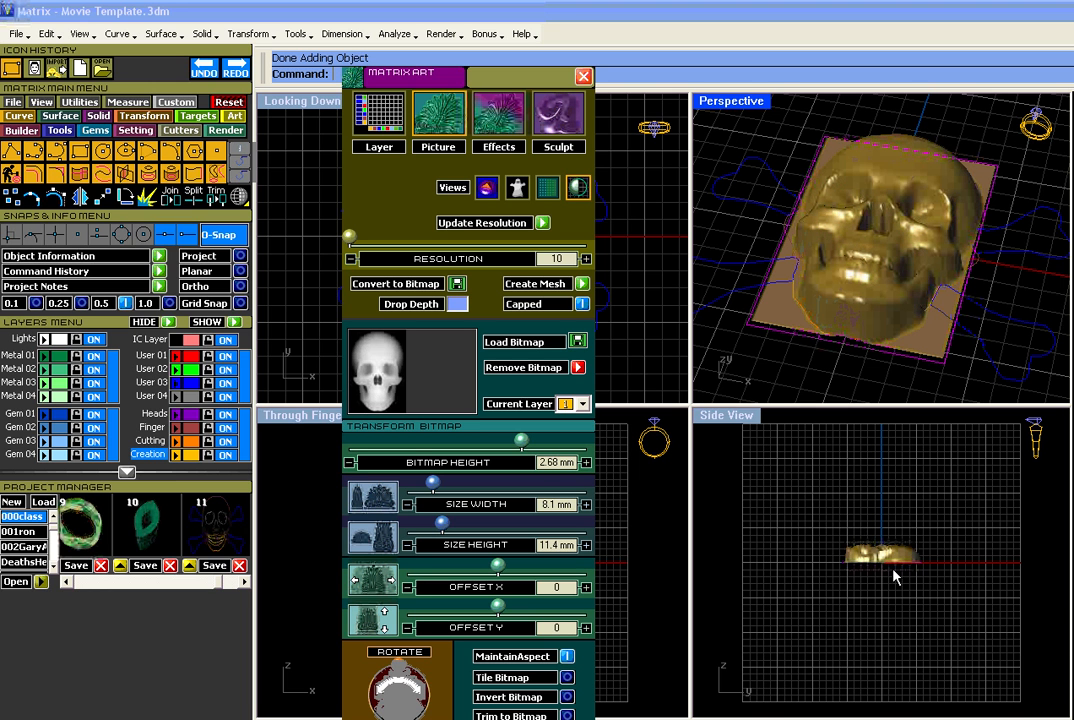
scroll(894, 576, "up", 3)
right_click_drag(873, 529, 984, 579)
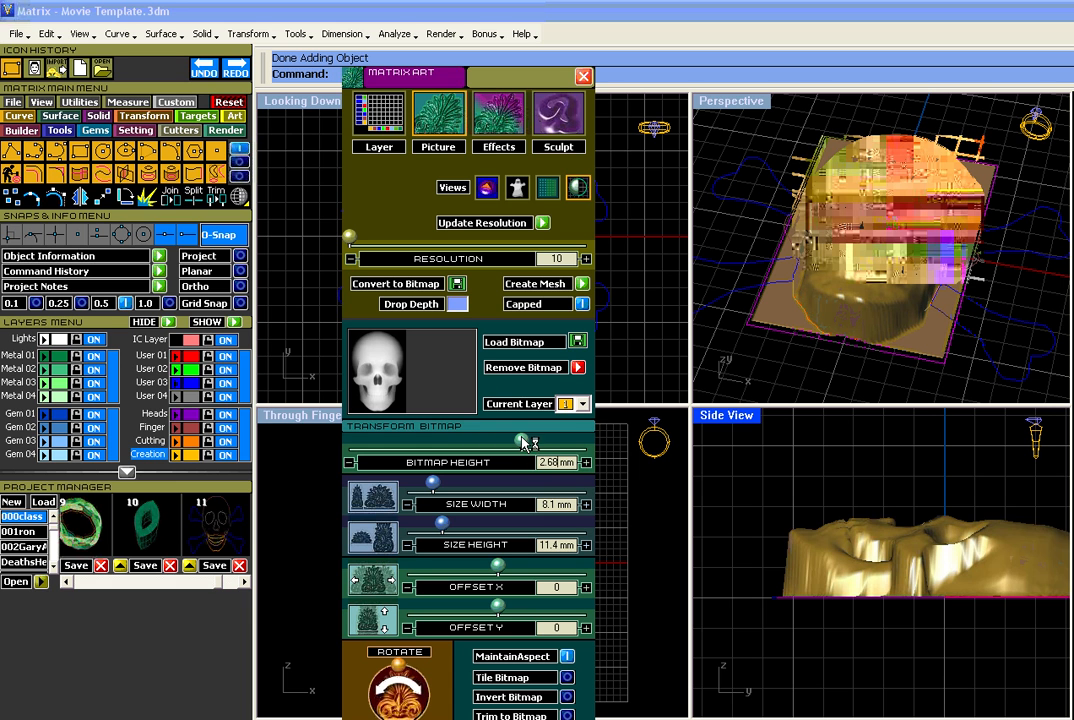
left_click_drag(523, 443, 527, 442)
scroll(855, 453, "down", 2)
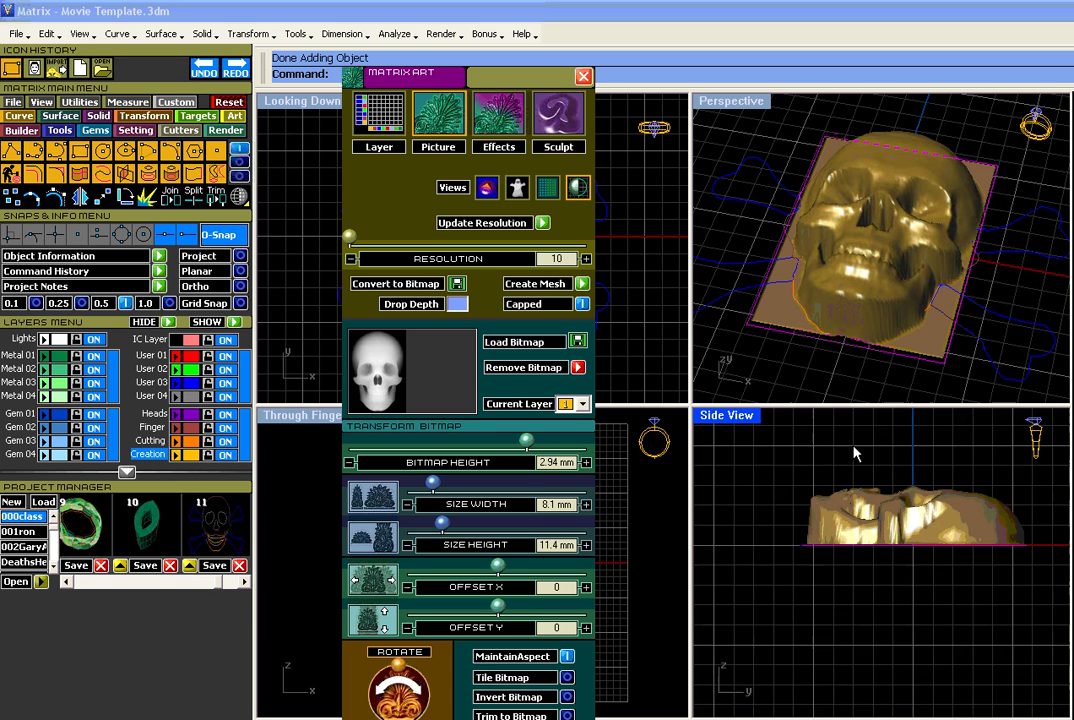
scroll(855, 453, "down", 1)
right_click_drag(869, 451, 830, 487)
mouse_move(909, 343)
right_mouse_down()
mouse_move(925, 401)
mouse_move(914, 344)
right_mouse_up()
Turn on Trim to Bitmap to remove the flat background around the skull relief.
left_click_drag(486, 80, 517, 28)
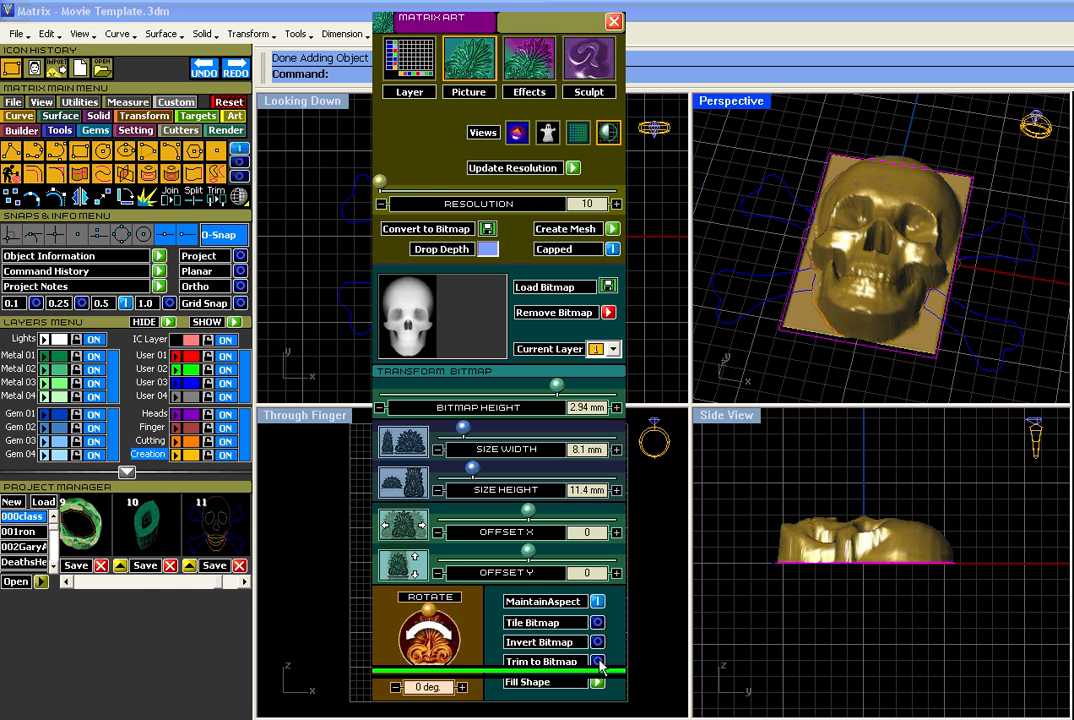
left_click(598, 662)
right_click_drag(864, 220, 834, 230)
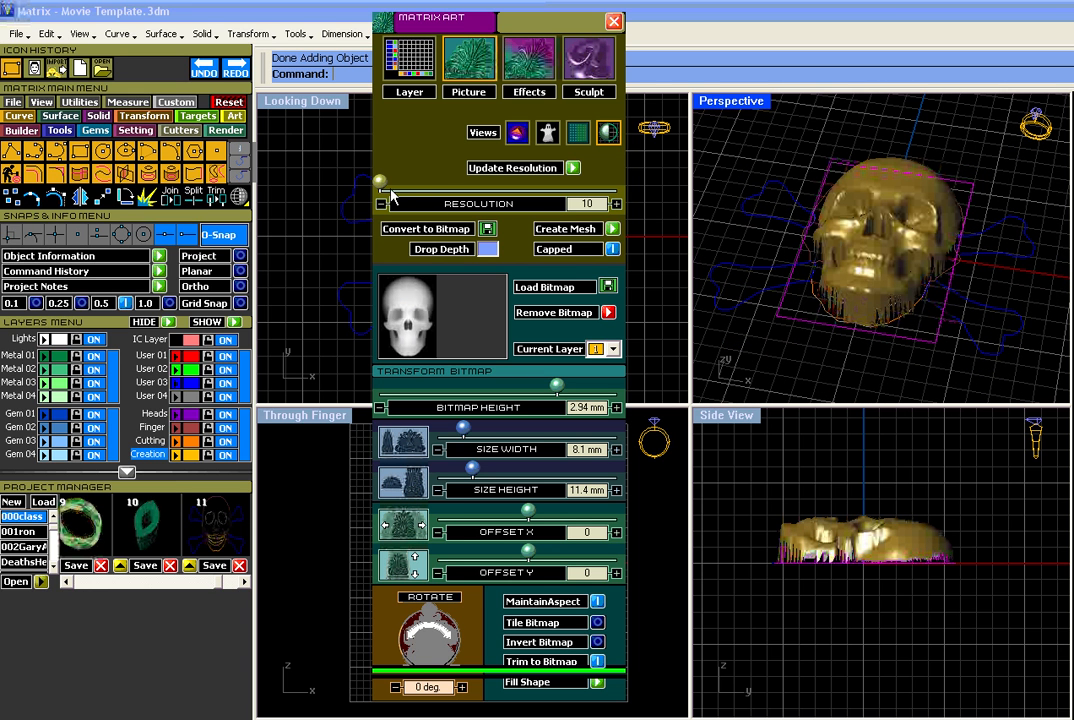
Set the relief resolution to 17, update the preview, and create the capped skull mesh.
left_click_drag(392, 197, 466, 199)
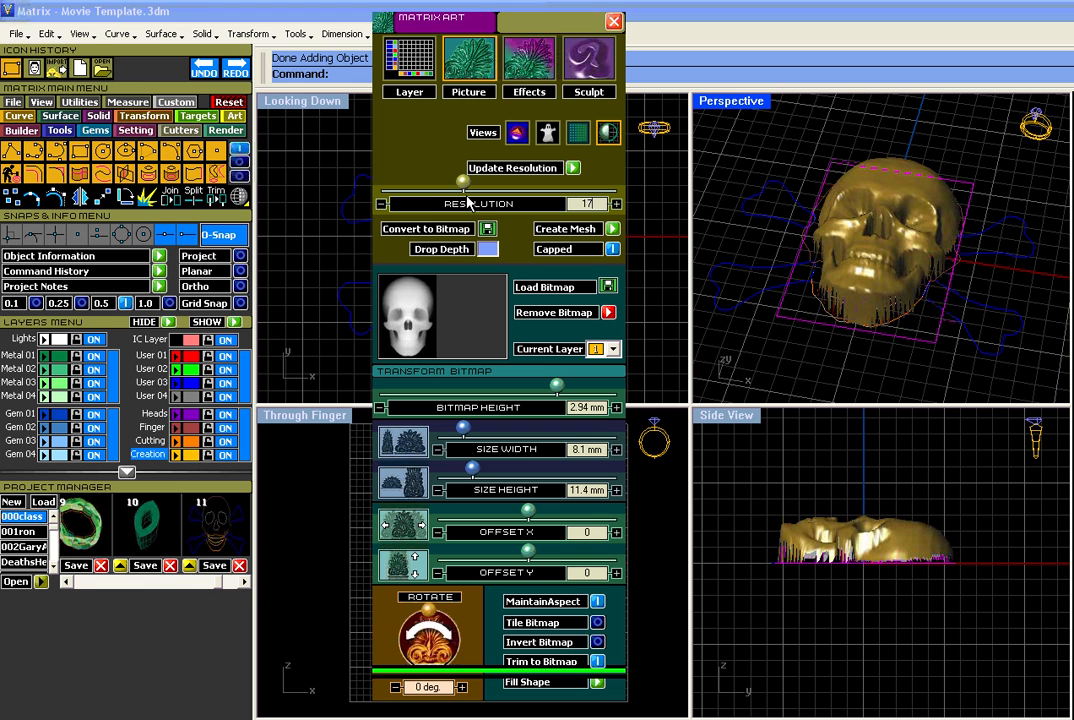
left_click(490, 168)
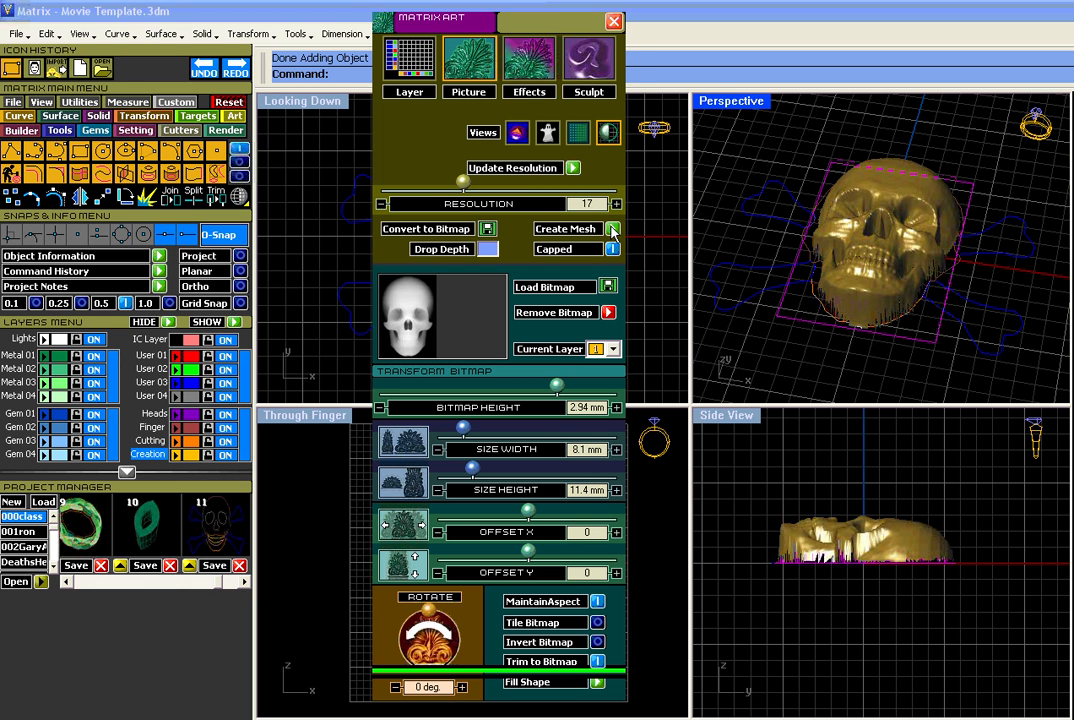
left_click(613, 230)
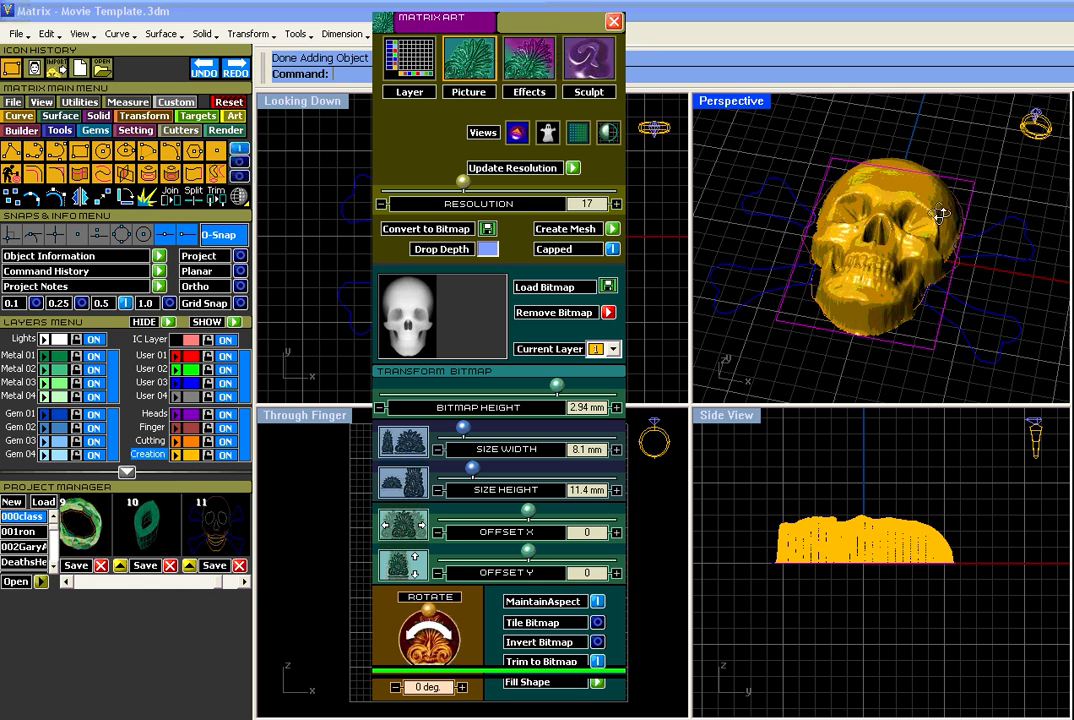
Assign the skull mesh to the Metal 01 layer and close Matrix Art.
left_click(921, 240)
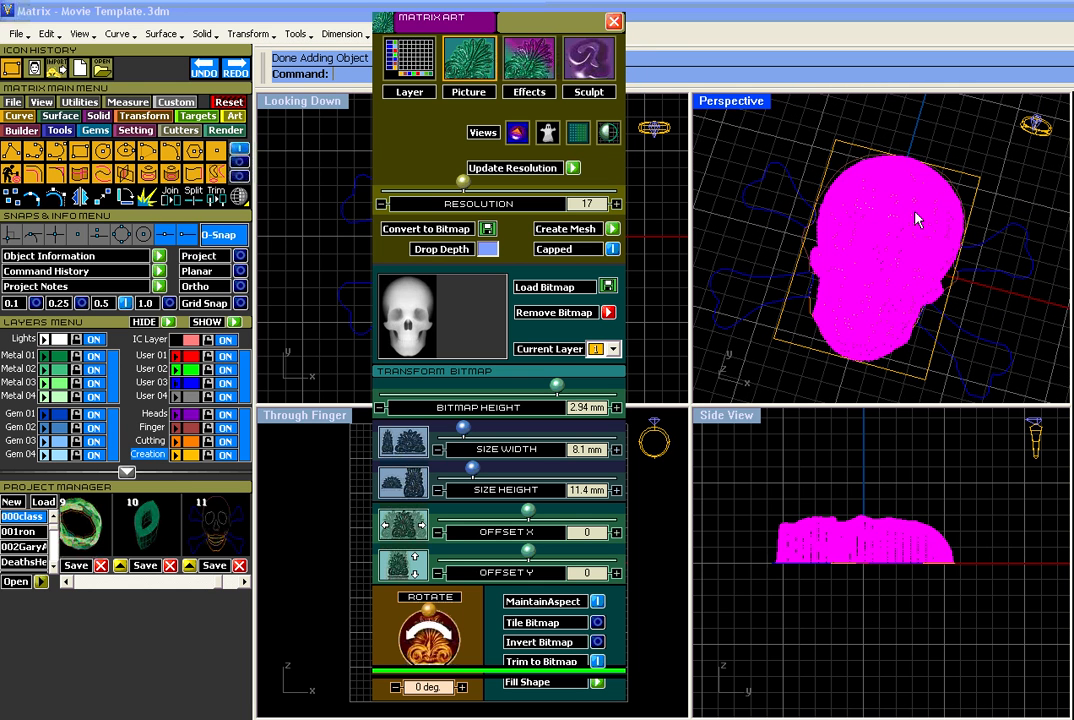
left_click(46, 360)
left_click(935, 130)
right_click_drag(917, 233, 949, 172)
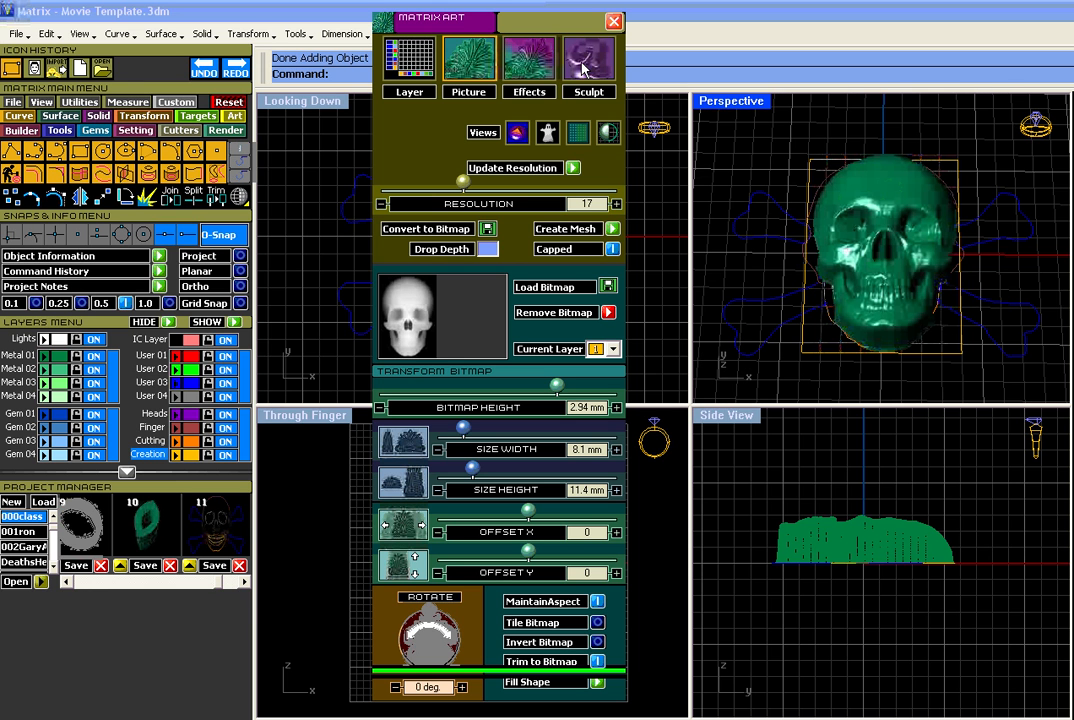
left_click(614, 21)
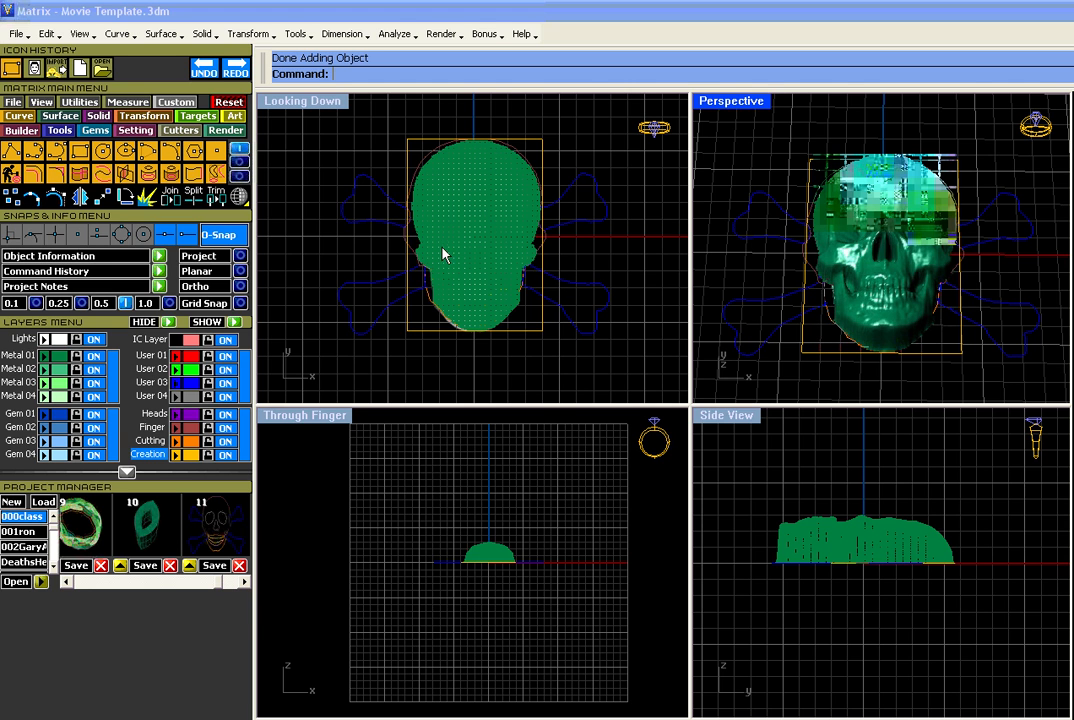
Maximize the Looking Down viewport with the whole skull and crossbones in view.
left_click(336, 110)
double_click(336, 103)
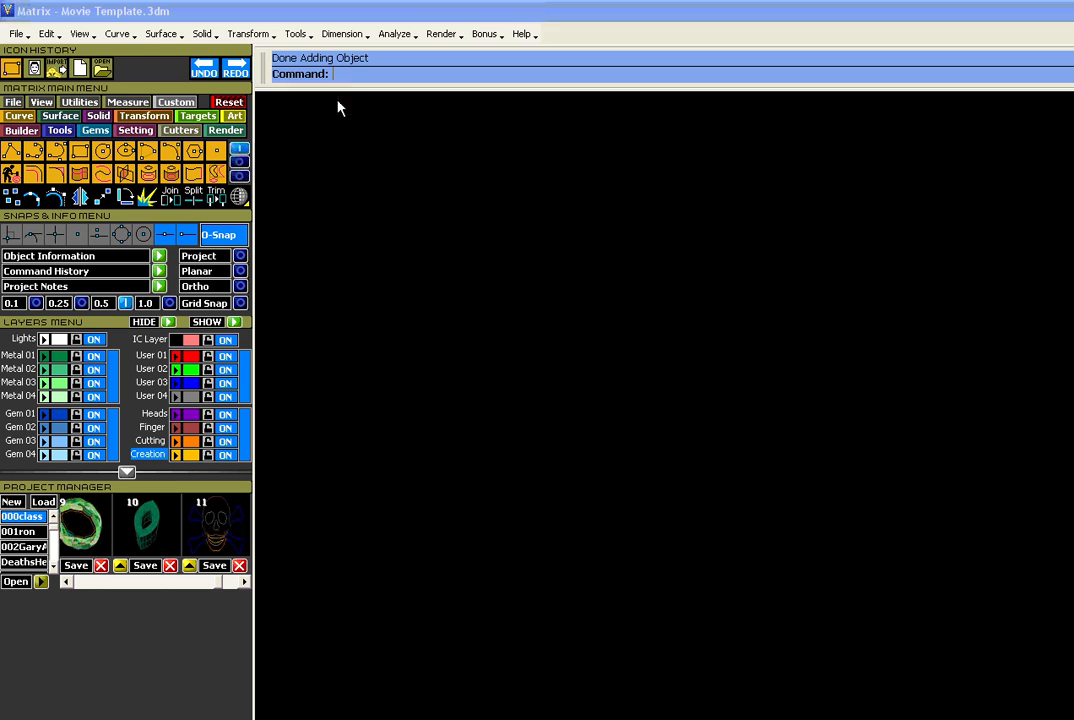
right_click_drag(774, 463, 603, 371)
scroll(505, 303, "down", 4)
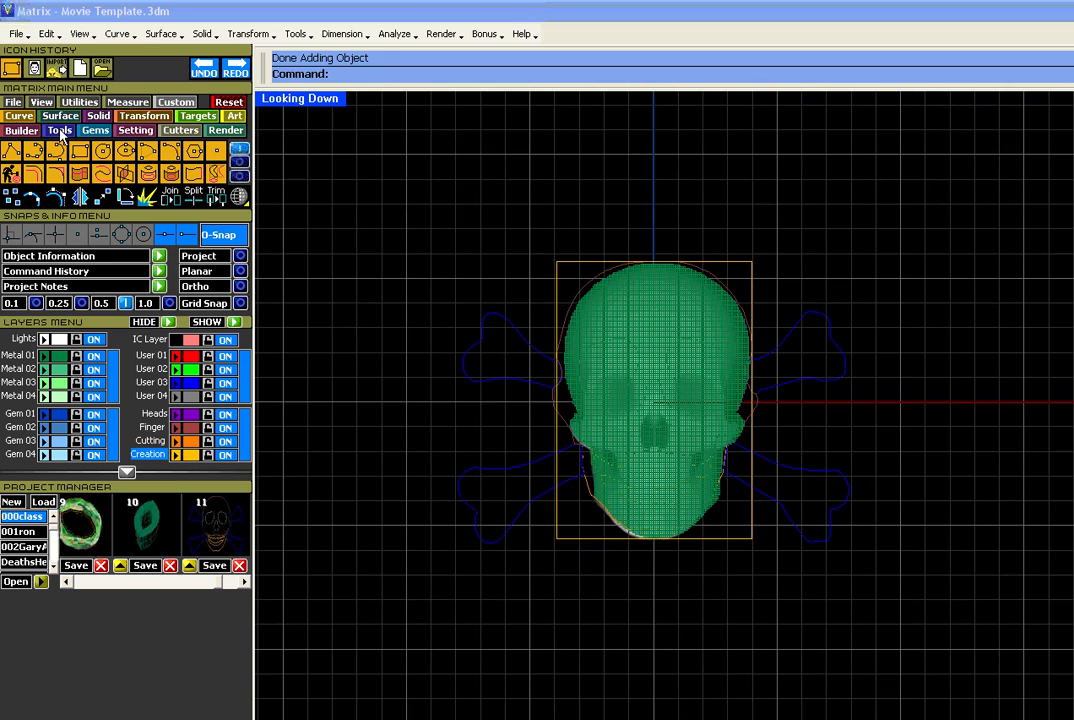
Widen the skull mesh horizontally with Scale 1D from origin 0,0,0 to about the outline curve's width, and check it shaded.
left_click(41, 104)
left_click(38, 151)
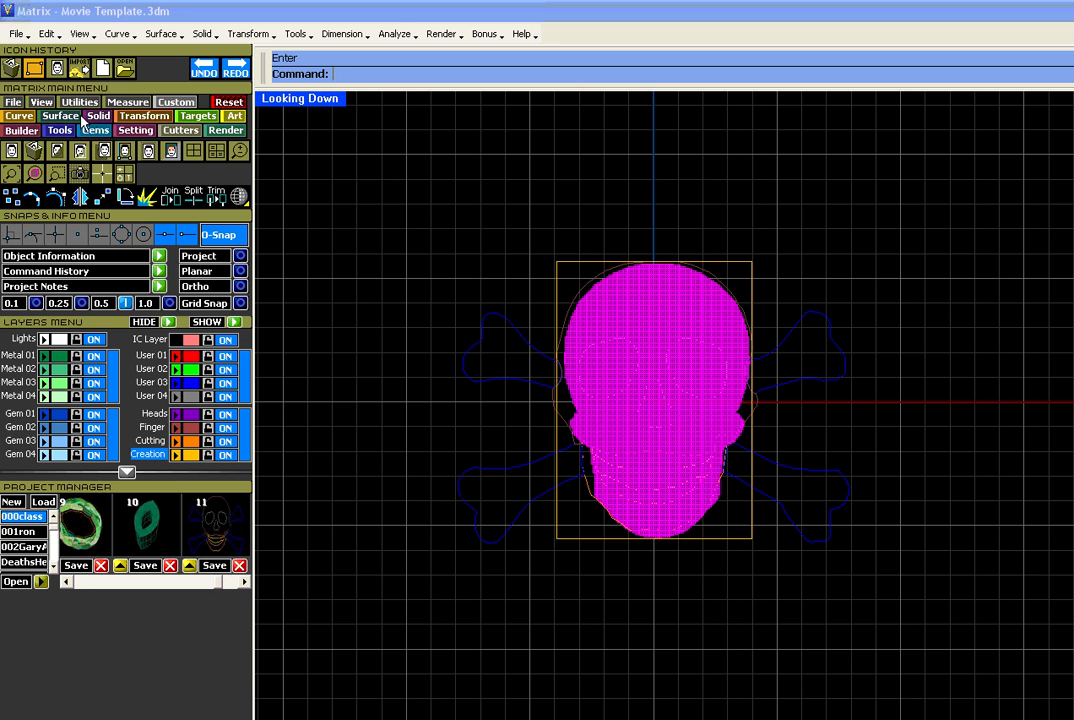
left_click(123, 113)
left_click(48, 151)
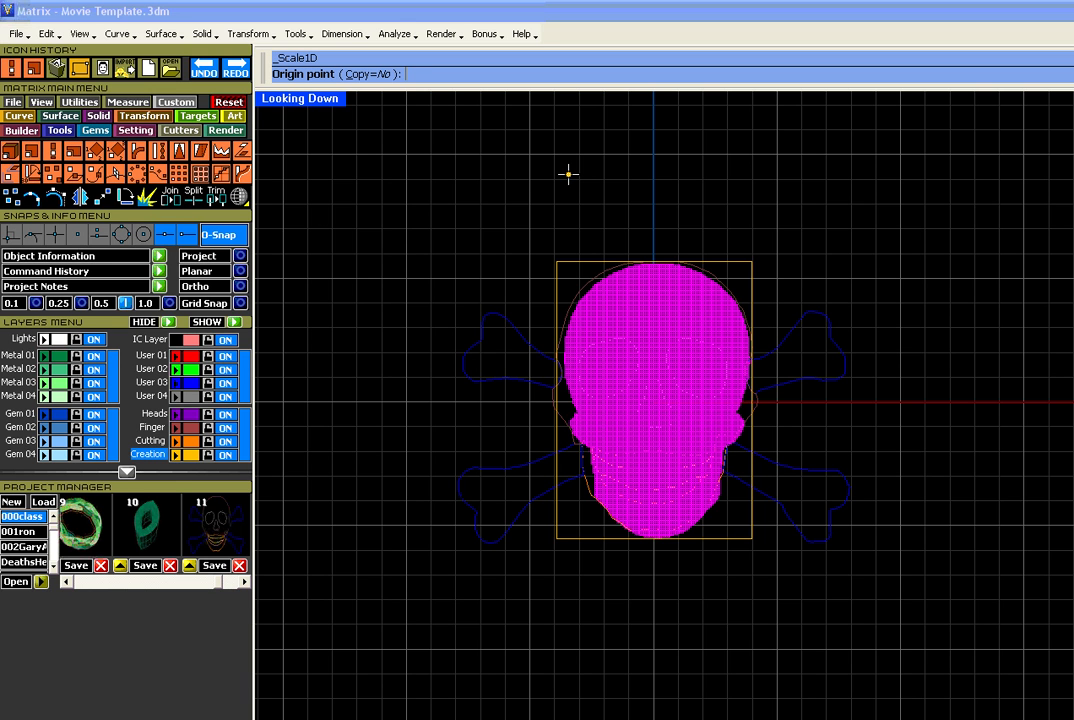
type("0,0,0")
key("Return")
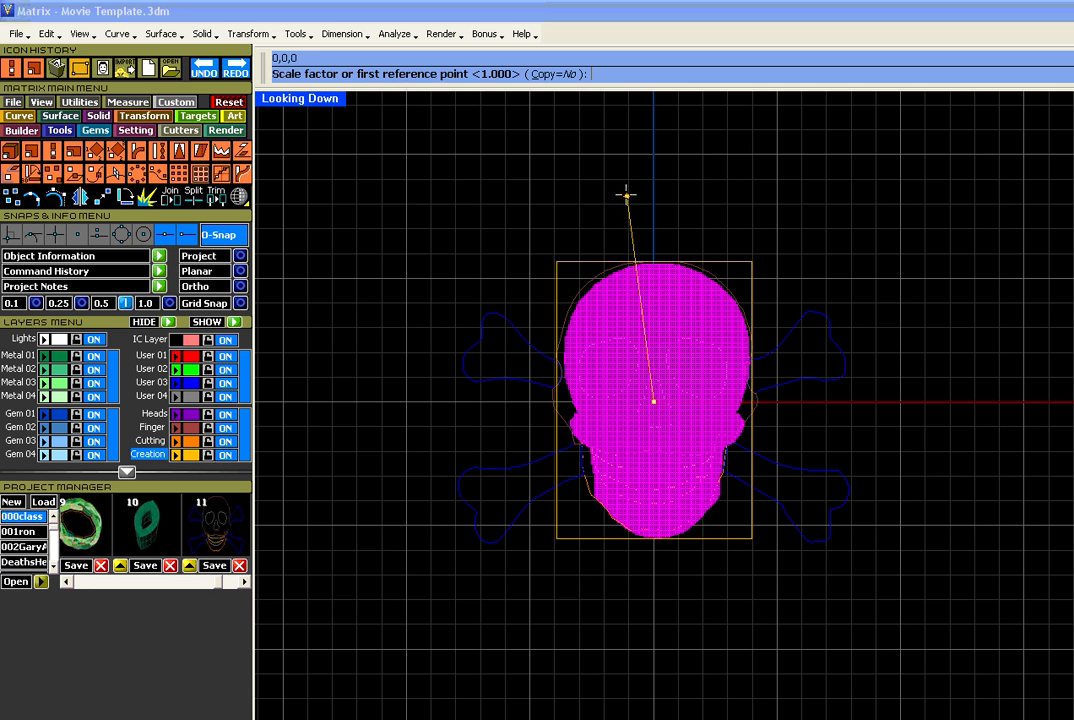
left_click(901, 420)
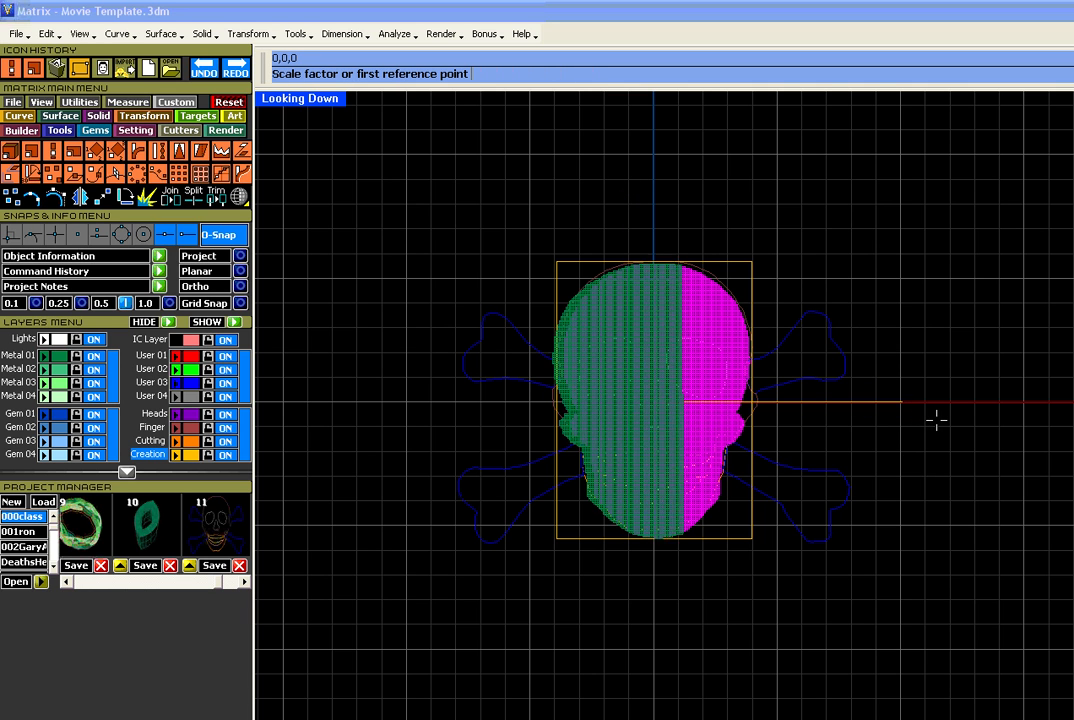
left_click(935, 420)
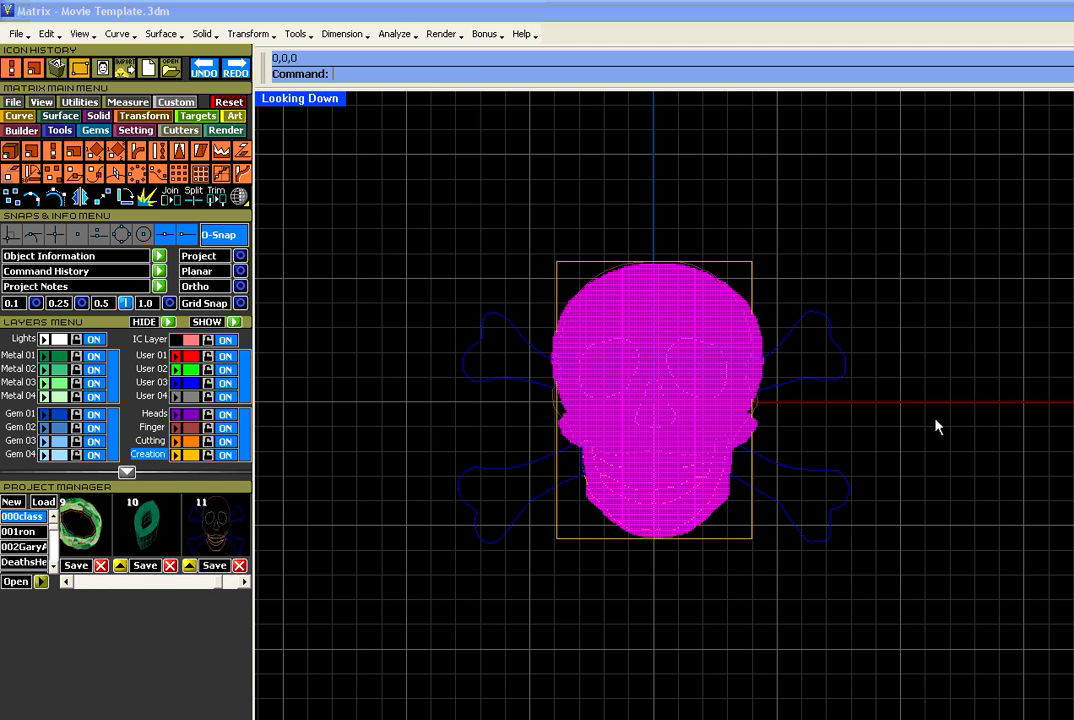
left_click(240, 197)
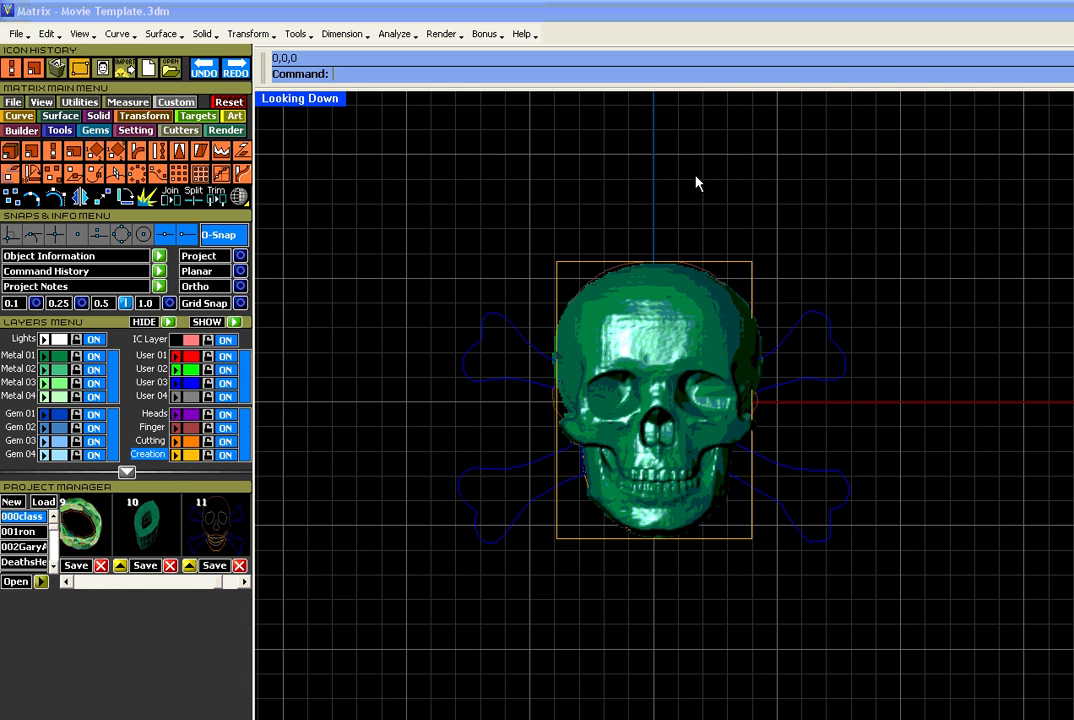
left_click(240, 197)
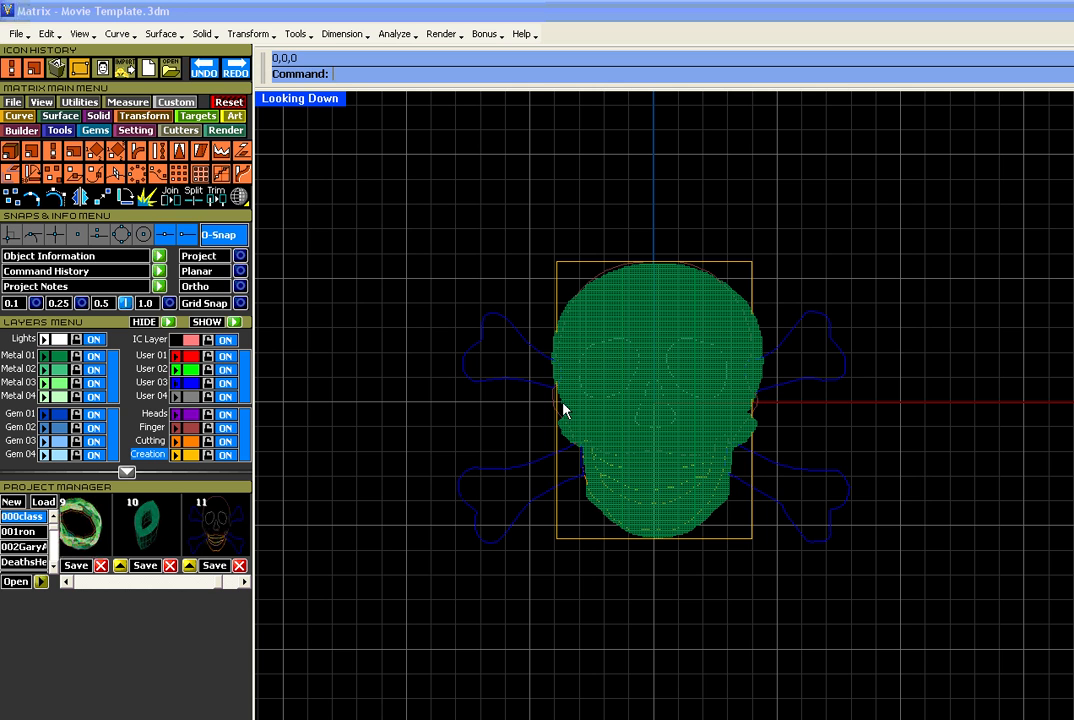
Delete the lower-left and upper-right bone curves.
scroll(617, 388, "up", 3)
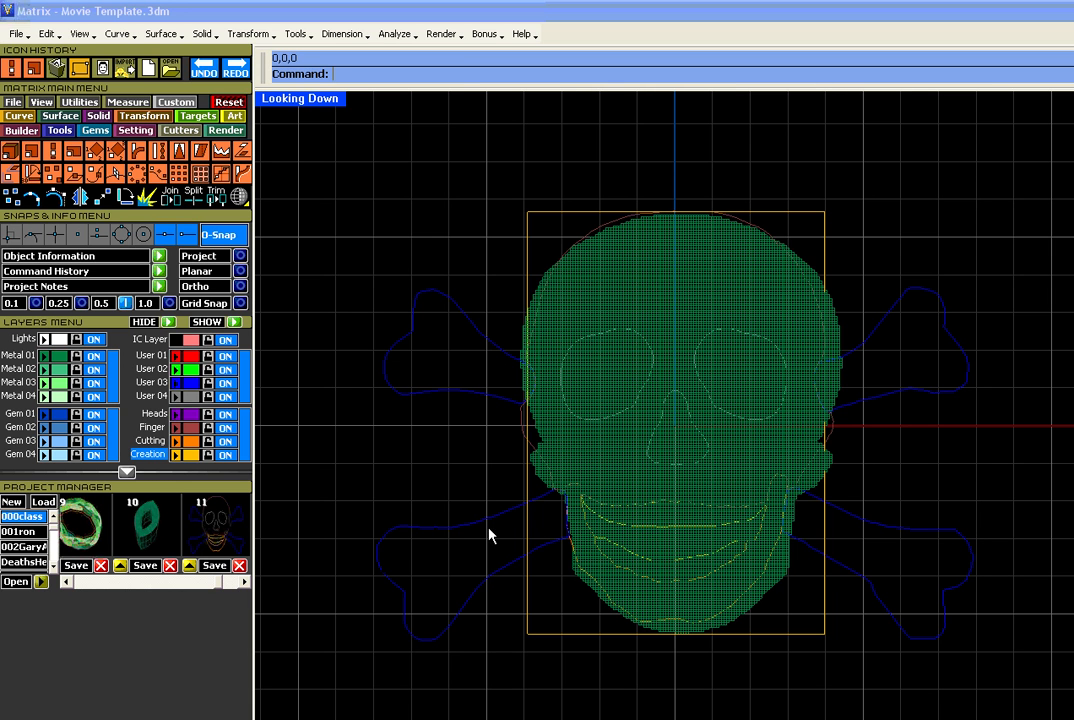
left_click(491, 518)
key("Delete")
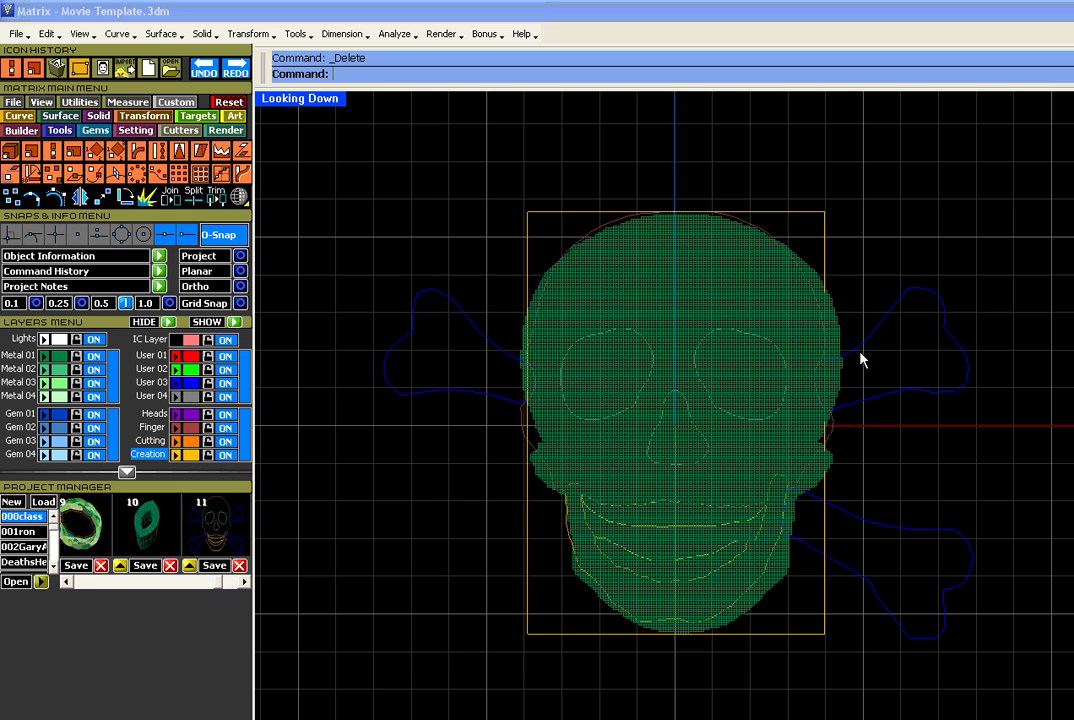
Rotate the upper-left bone curve slightly about the notch at its outer end so it points toward the lower-right bone.
left_click(501, 349)
left_click(124, 197)
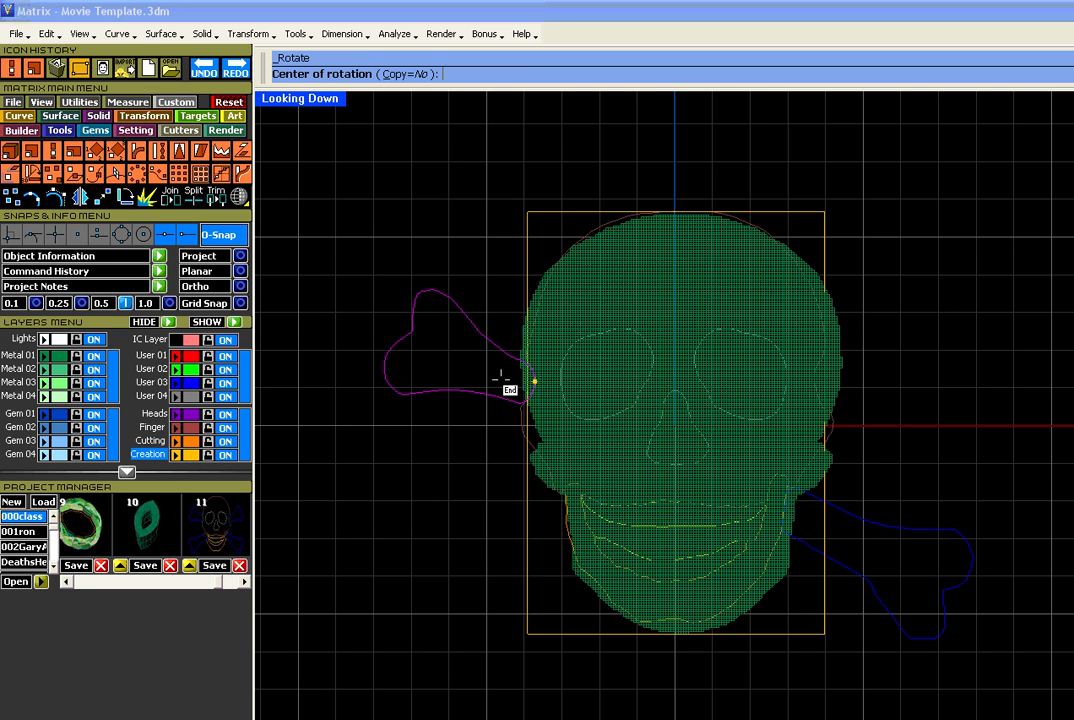
left_click(412, 330)
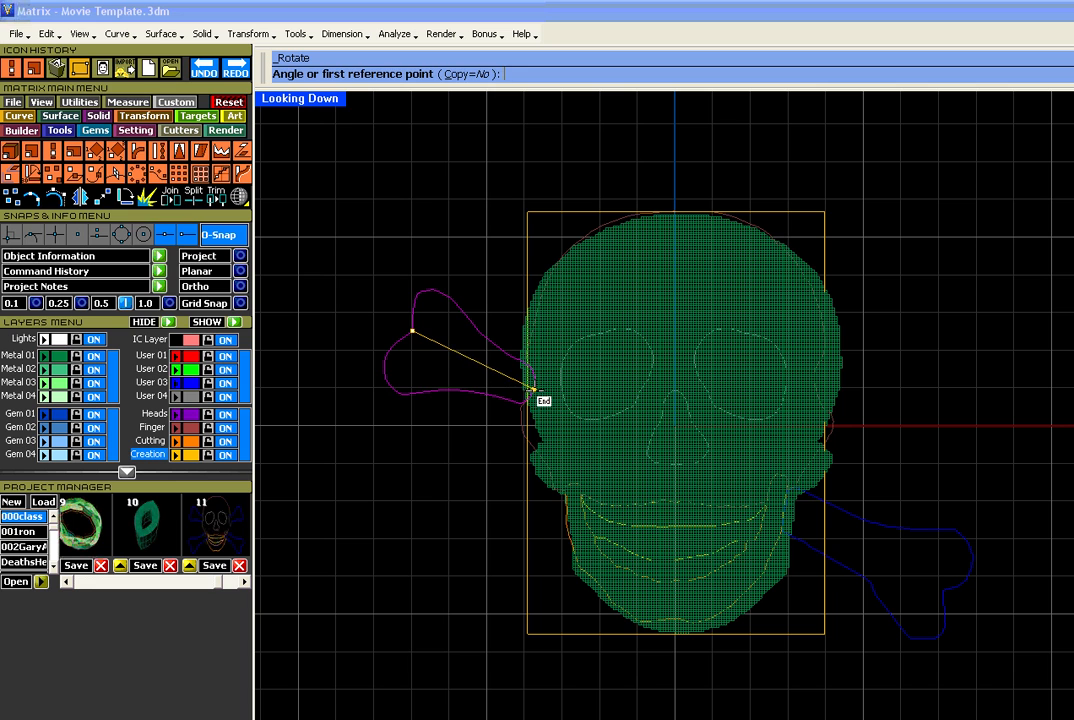
left_click(535, 389)
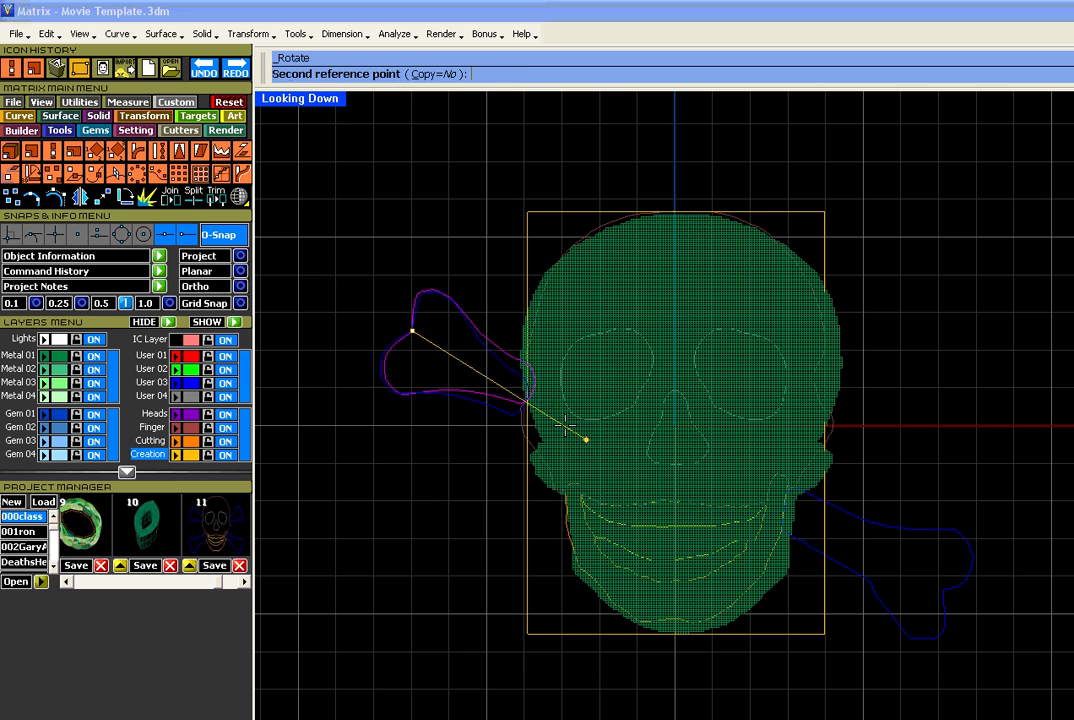
left_click(983, 611)
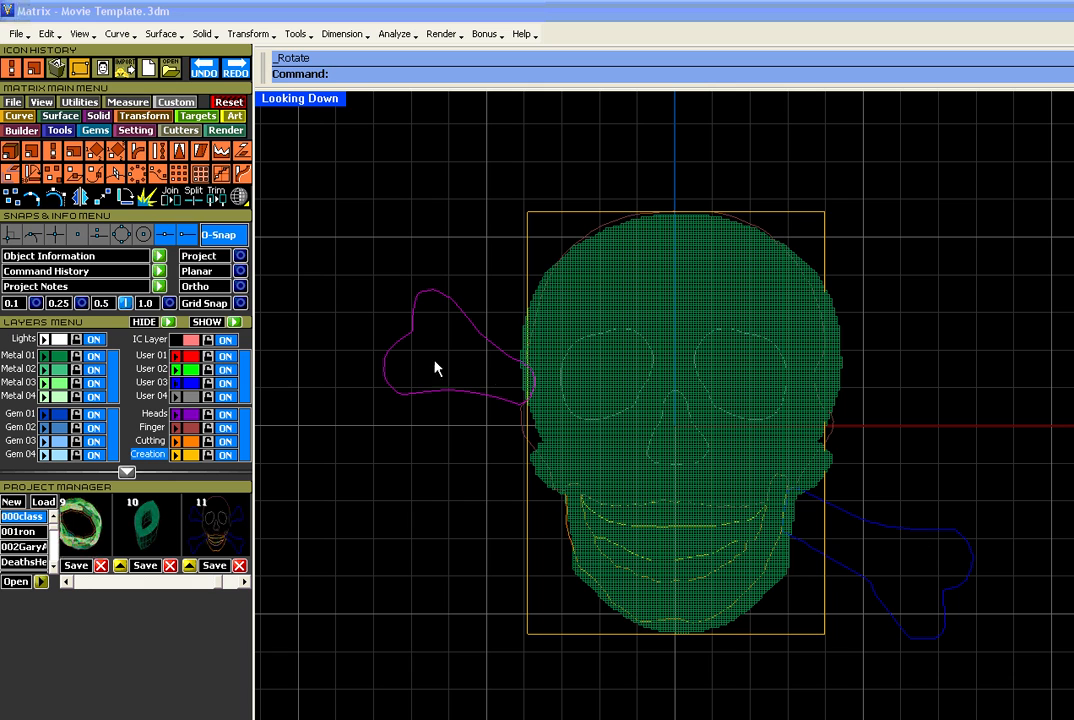
Turn off the Metal 01 layer, then move the skull outline curves and rectangle to User 04 and hide that layer.
left_click(94, 357)
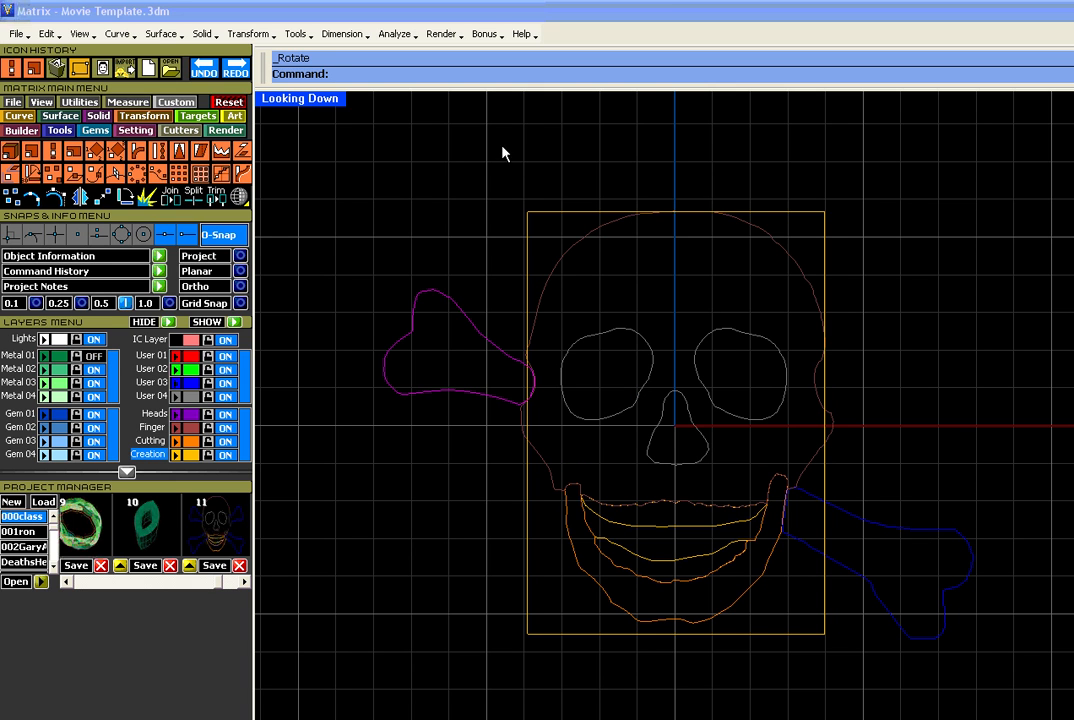
left_click_drag(494, 137, 841, 697)
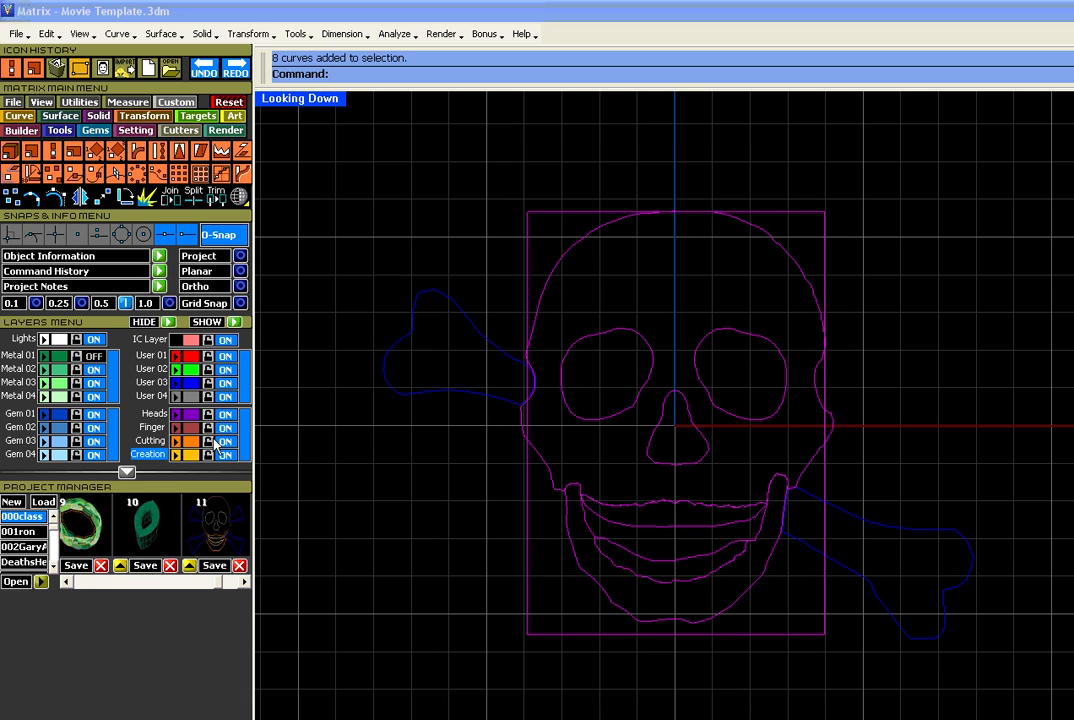
left_click(226, 397)
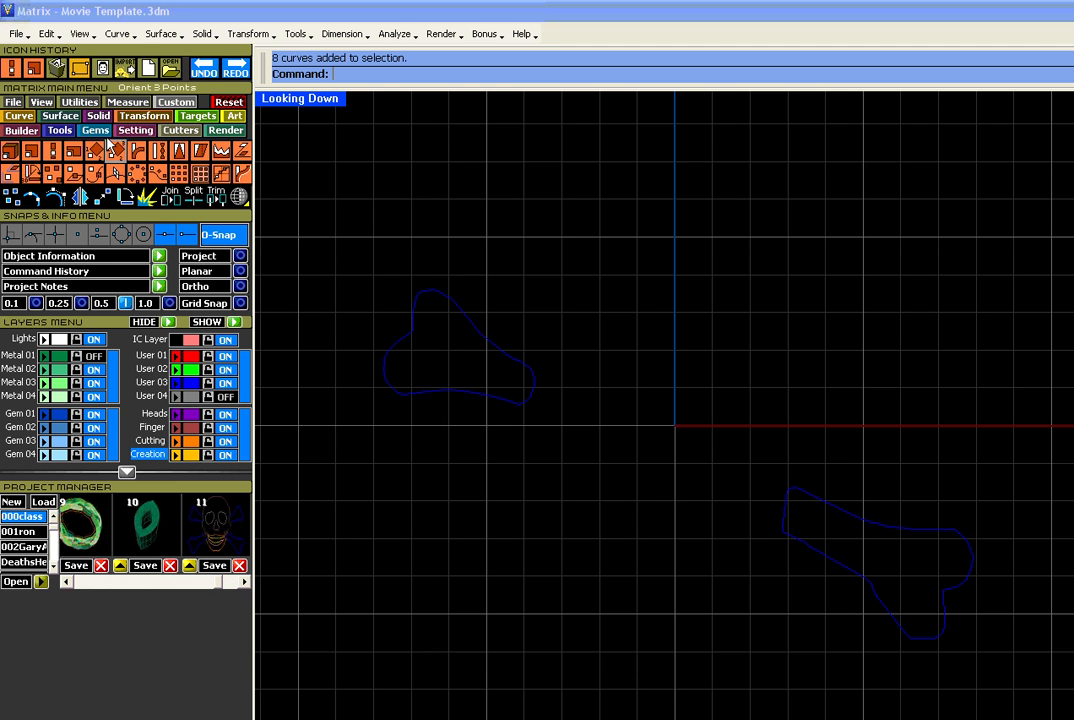
Draw a circle between the two bone curves, large enough to cross both of their inner ends.
left_click(18, 116)
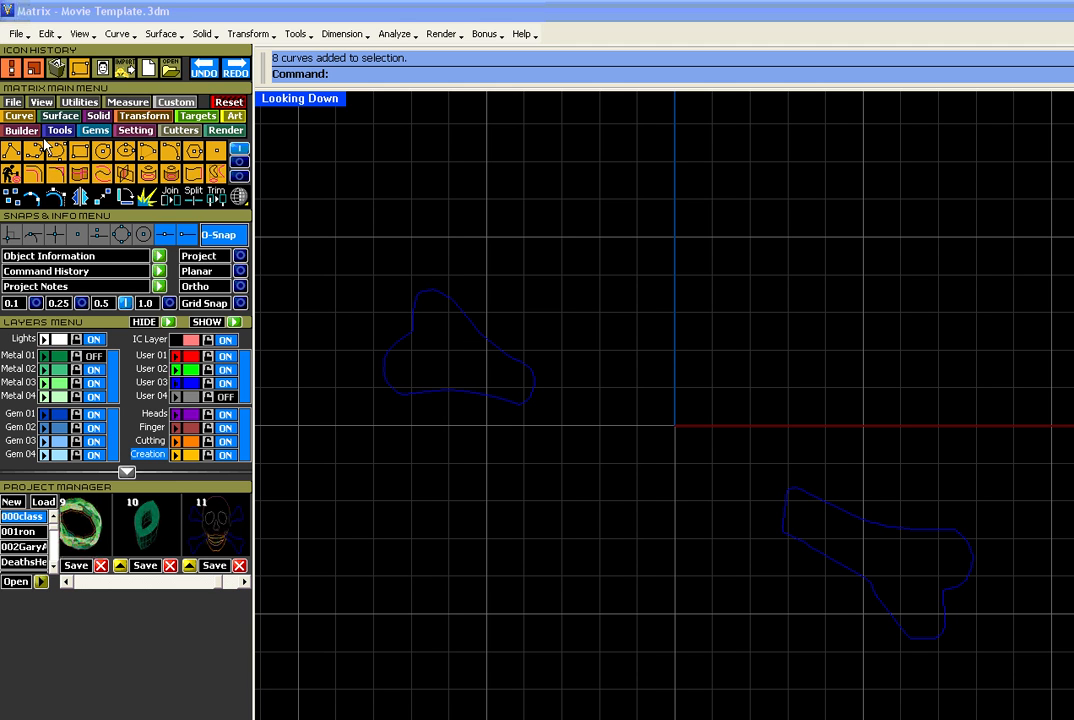
left_click(102, 152)
left_click(660, 458)
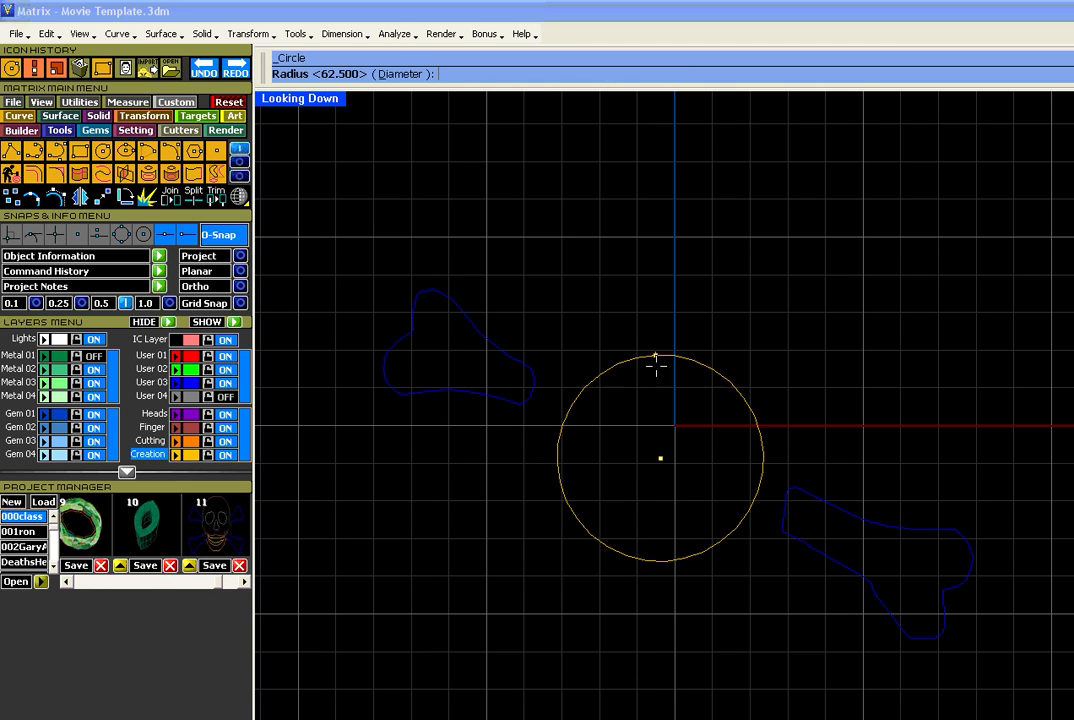
left_click(655, 294)
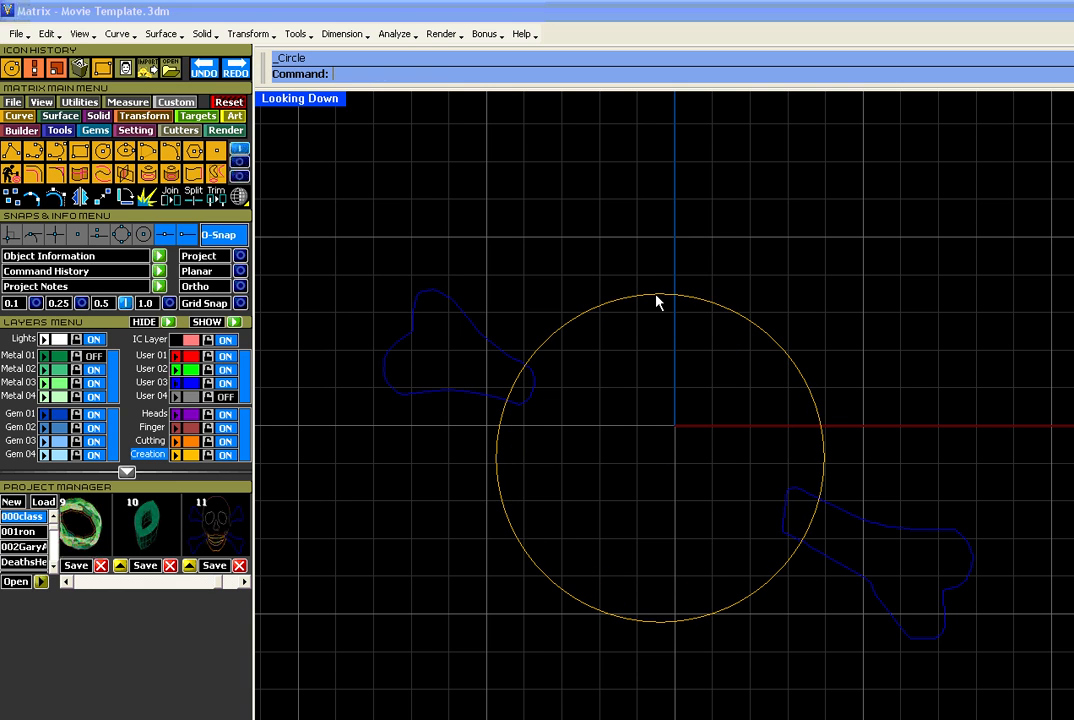
Trim the inner ends of both bone curves where they cross the circle.
left_click_drag(818, 290, 434, 623)
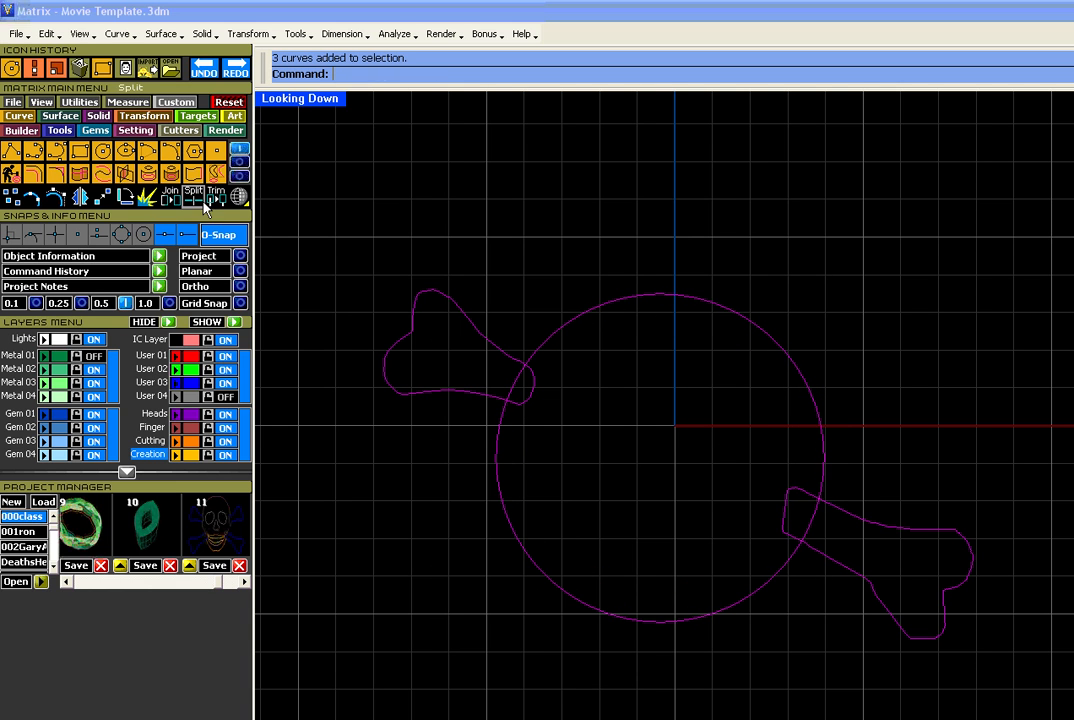
left_click(217, 198)
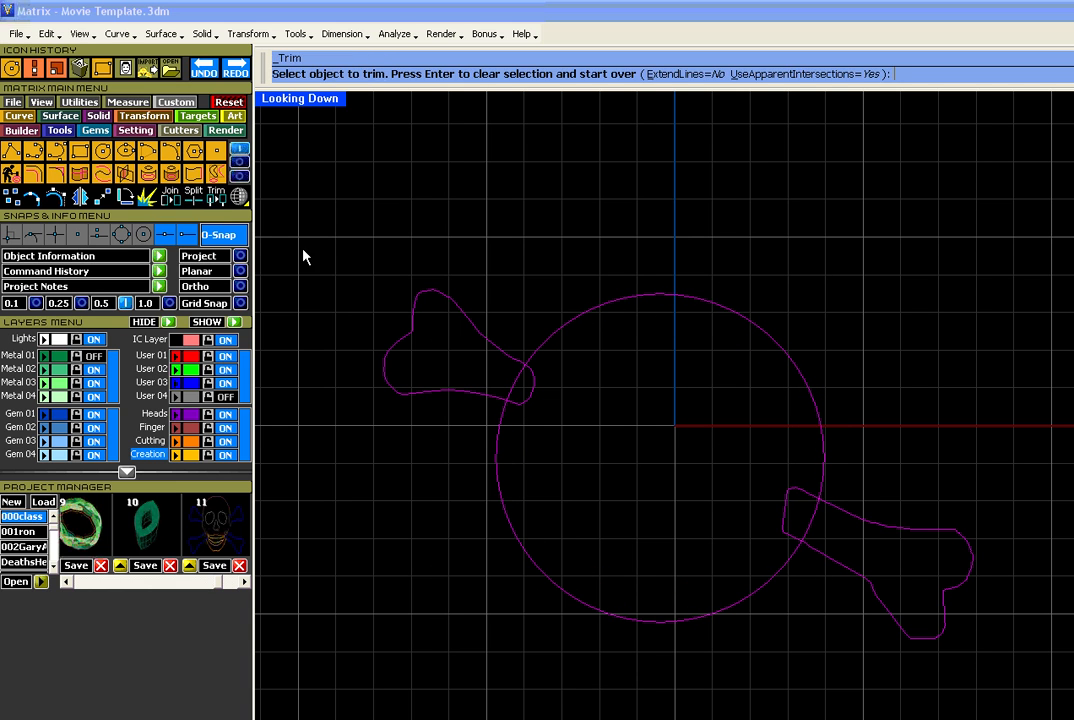
left_click(535, 395)
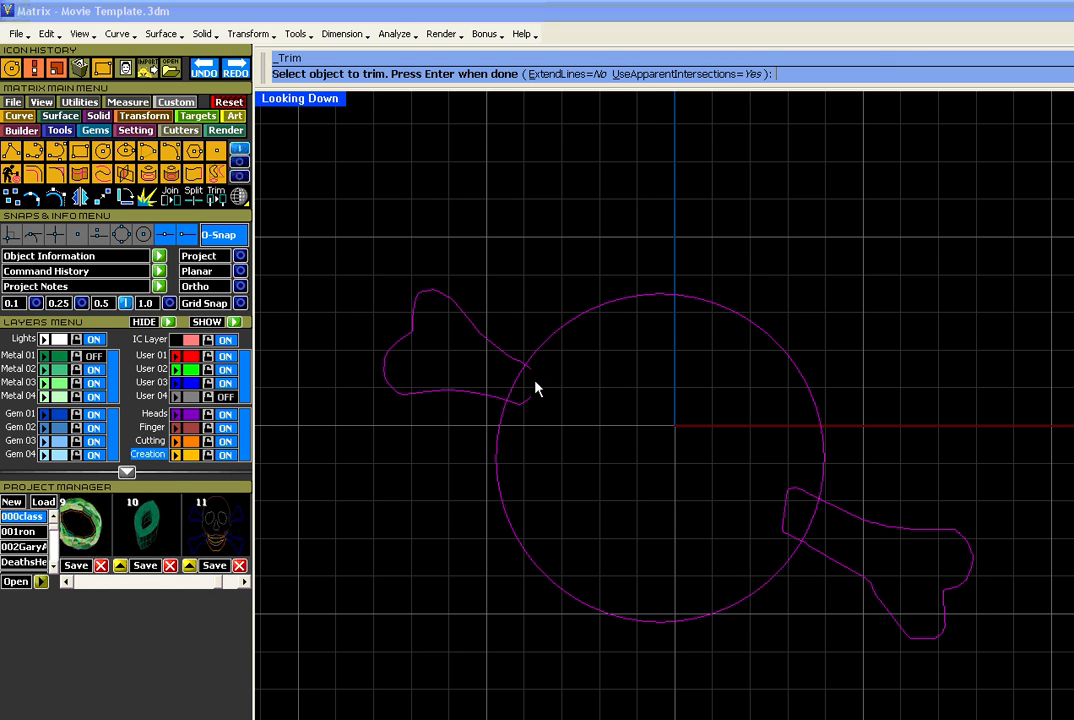
scroll(530, 375, "up", 5)
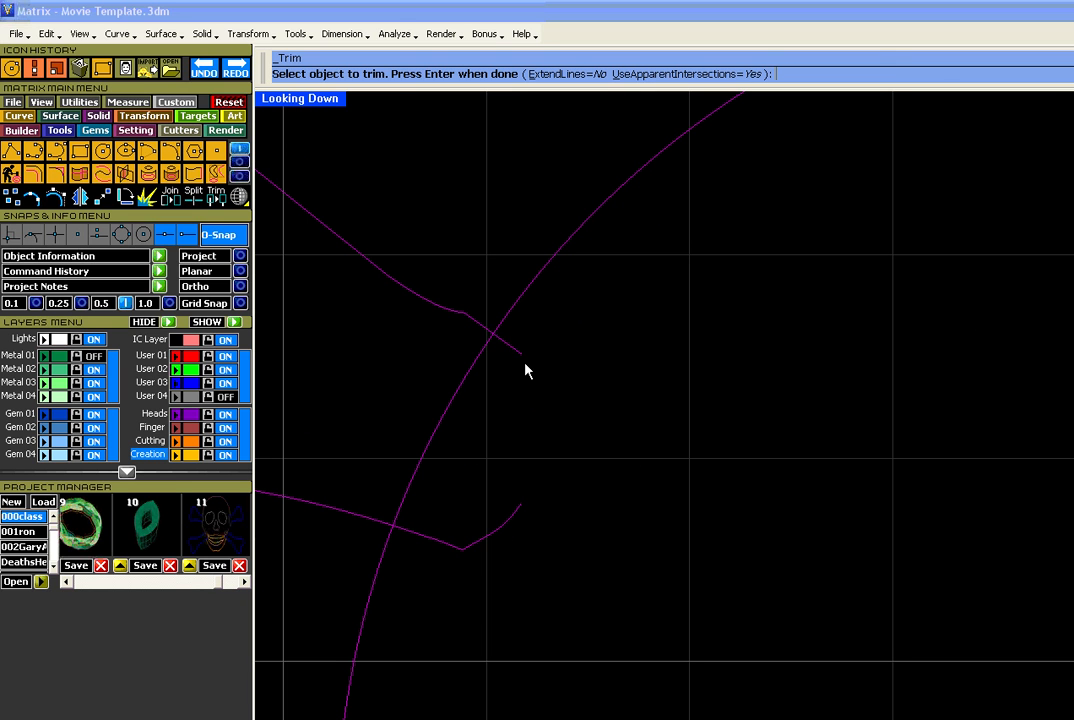
left_click(471, 551)
scroll(495, 501, "down", 10)
right_click_drag(767, 585, 506, 354)
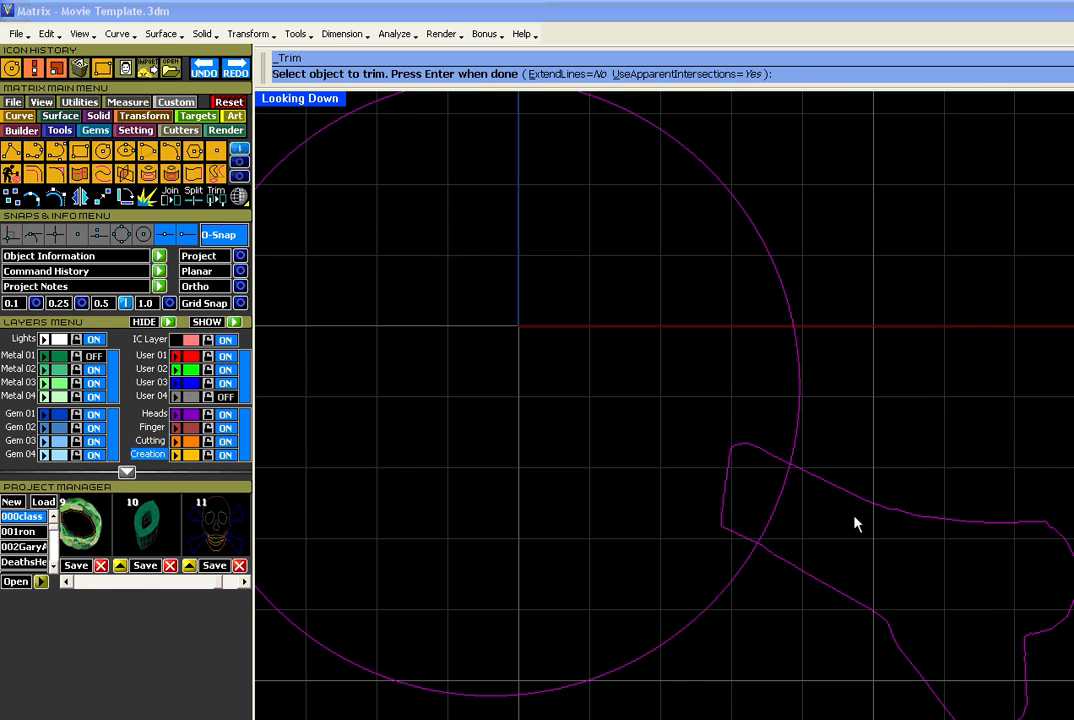
scroll(797, 469, "up", 6)
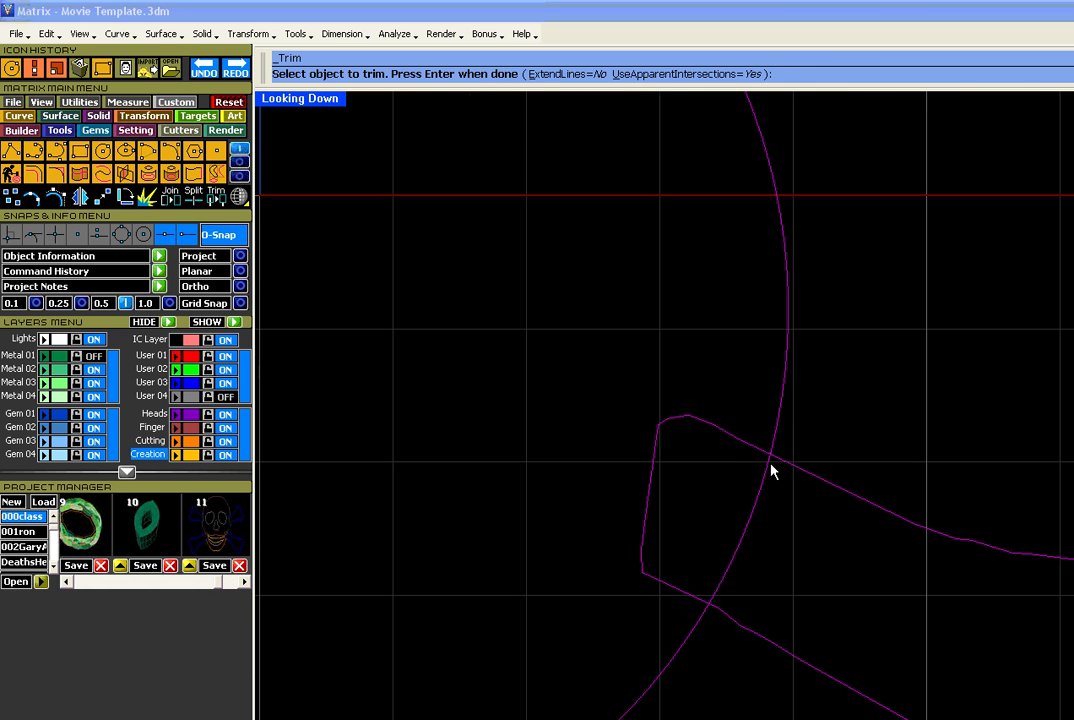
left_click(697, 606)
scroll(599, 510, "down", 3)
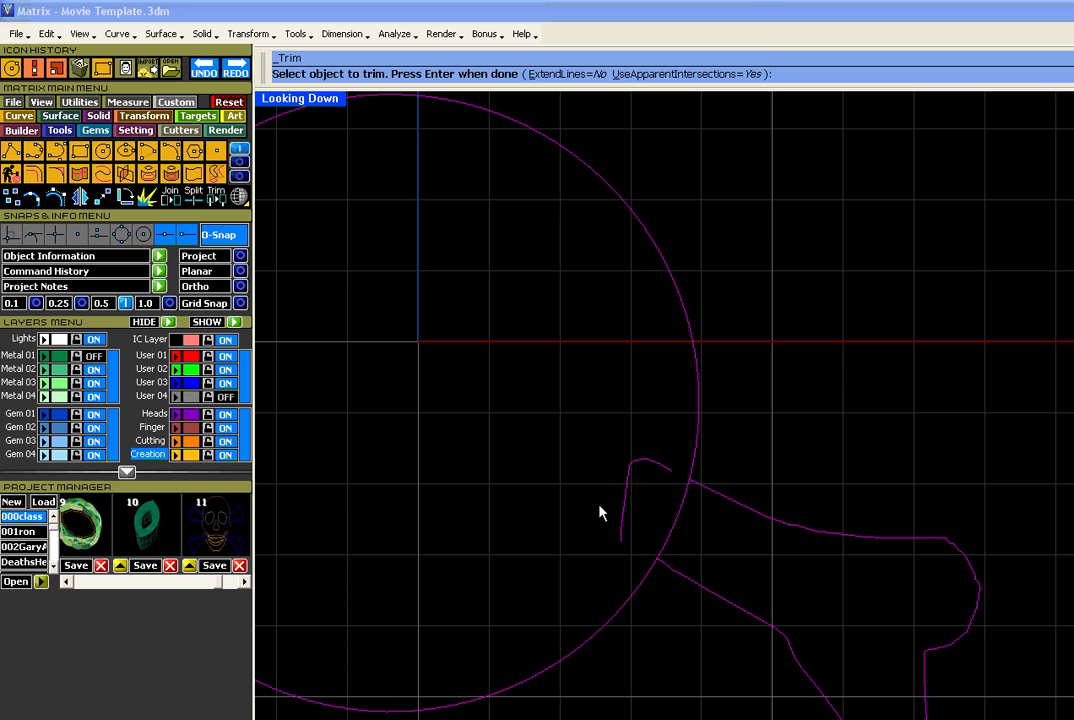
key("Return")
Delete the circle and the leftover curve fragments, keeping the two open bone outlines.
scroll(604, 463, "down", 3)
left_click_drag(404, 283, 645, 590)
key("Delete")
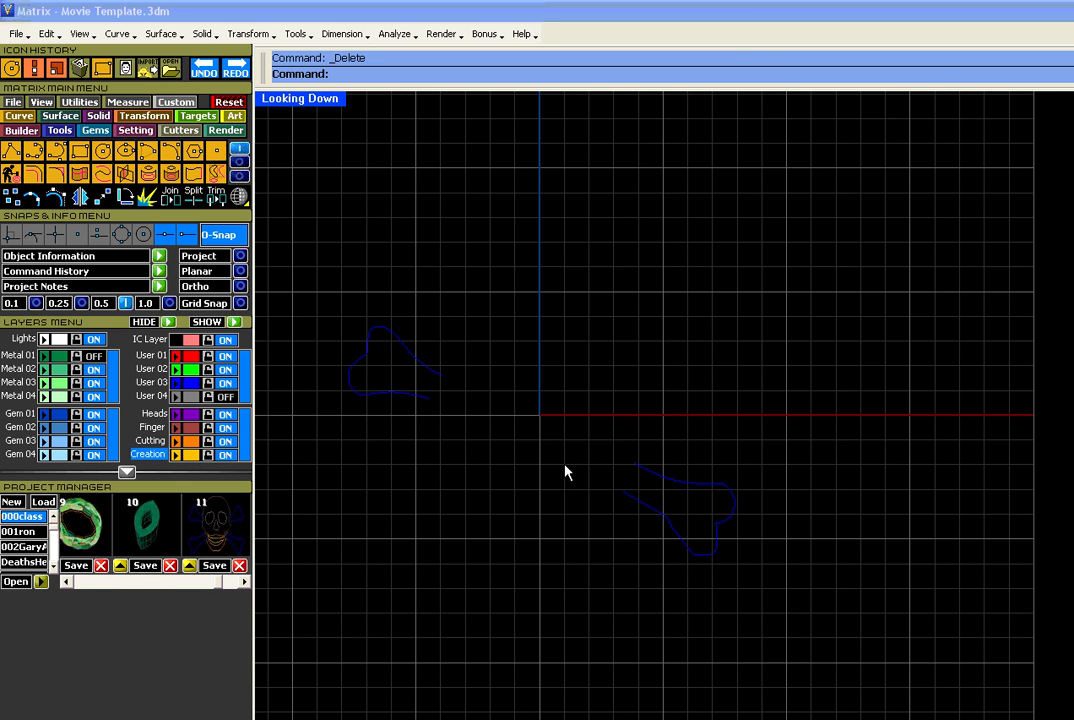
Blend both pairs of facing open ends of the two bone outlines, and join the four curves into one closed outline.
left_click(85, 149)
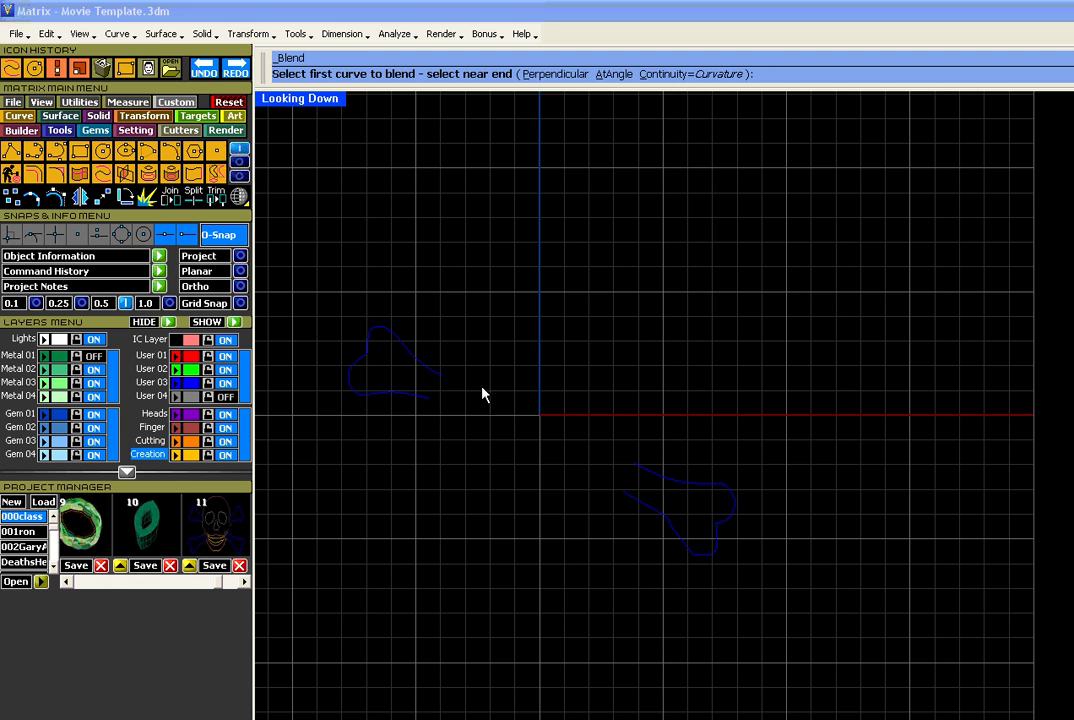
left_click(445, 384)
left_click(638, 468)
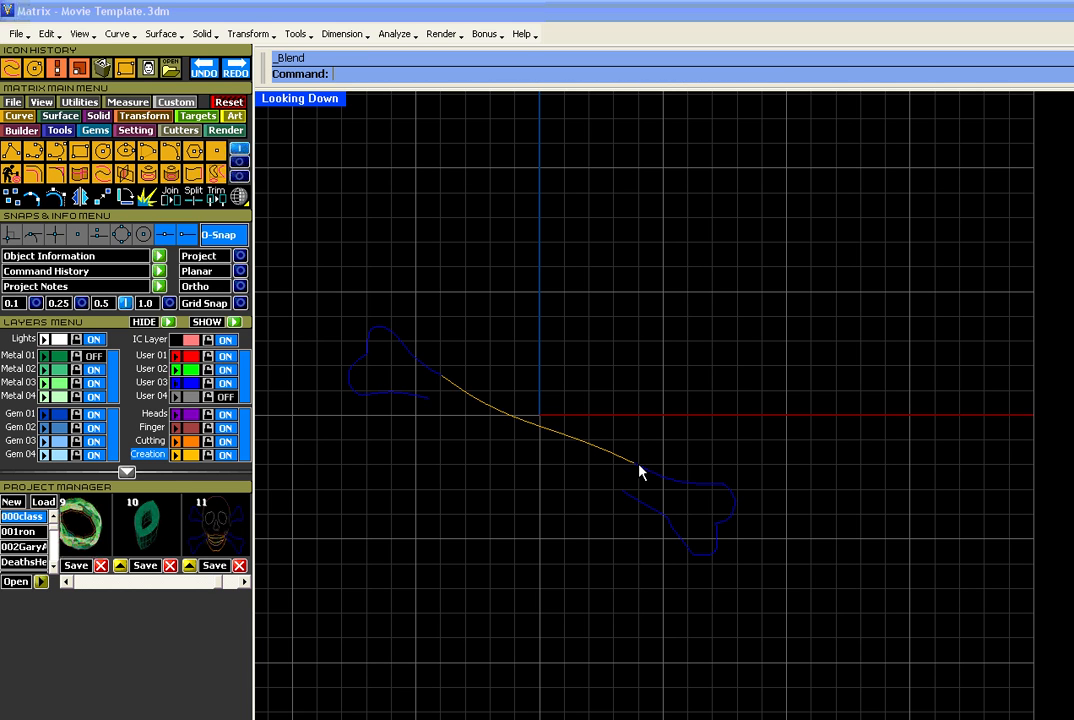
right_click_drag(457, 417, 449, 408)
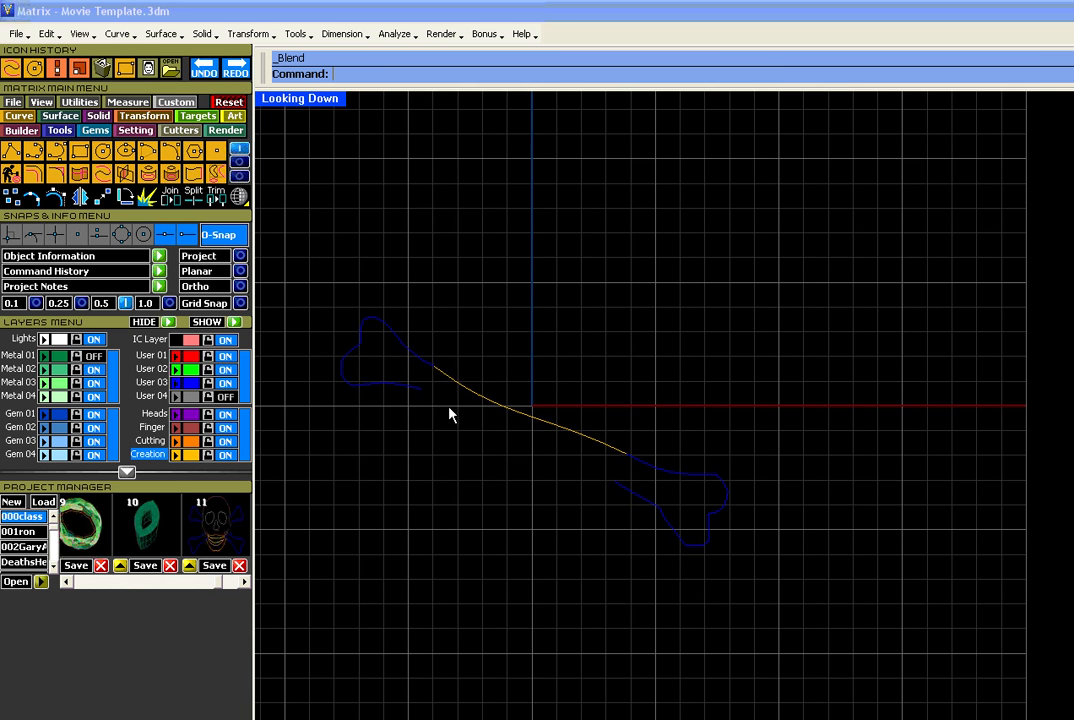
right_click(433, 405)
left_click(422, 391)
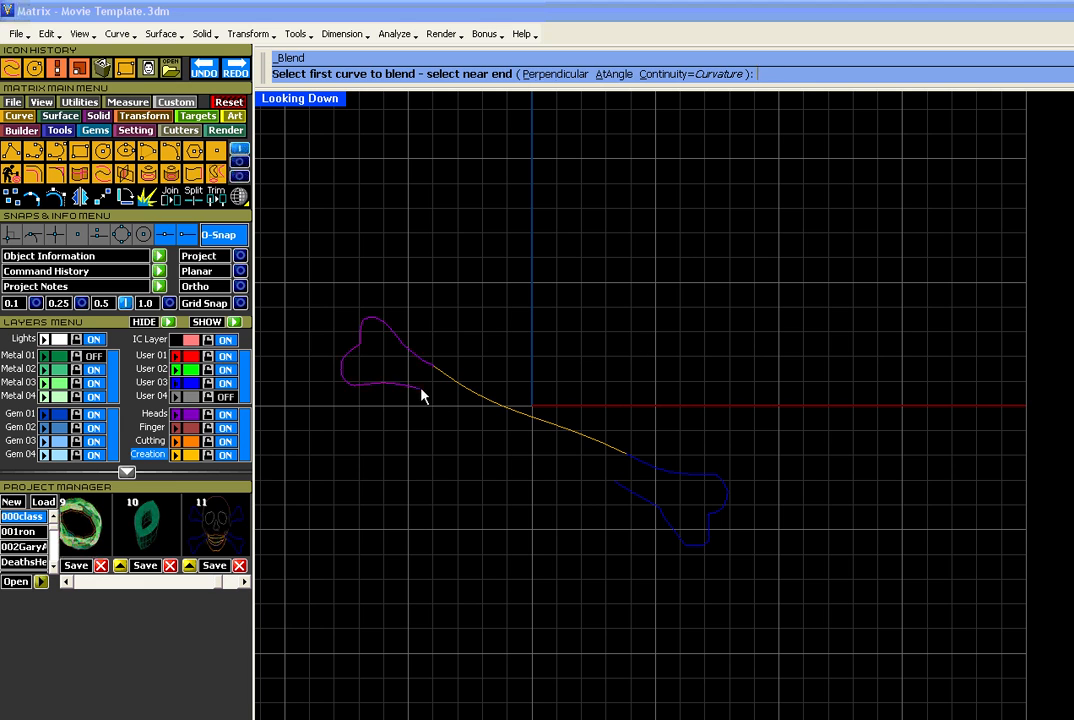
left_click(616, 487)
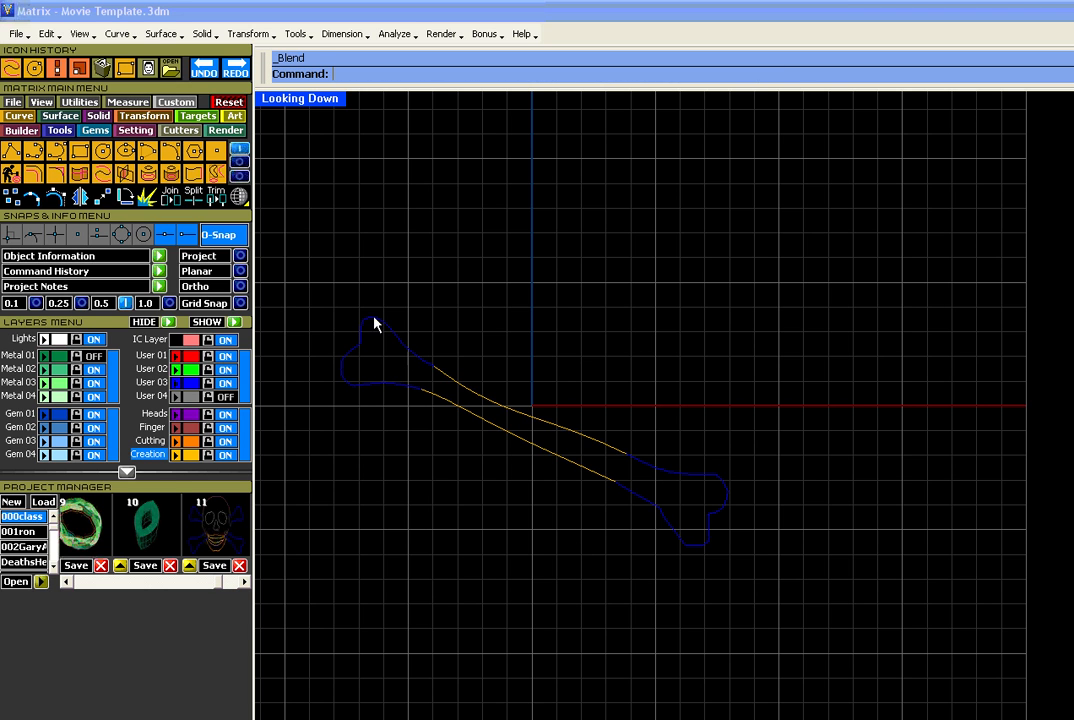
left_click_drag(321, 291, 844, 617)
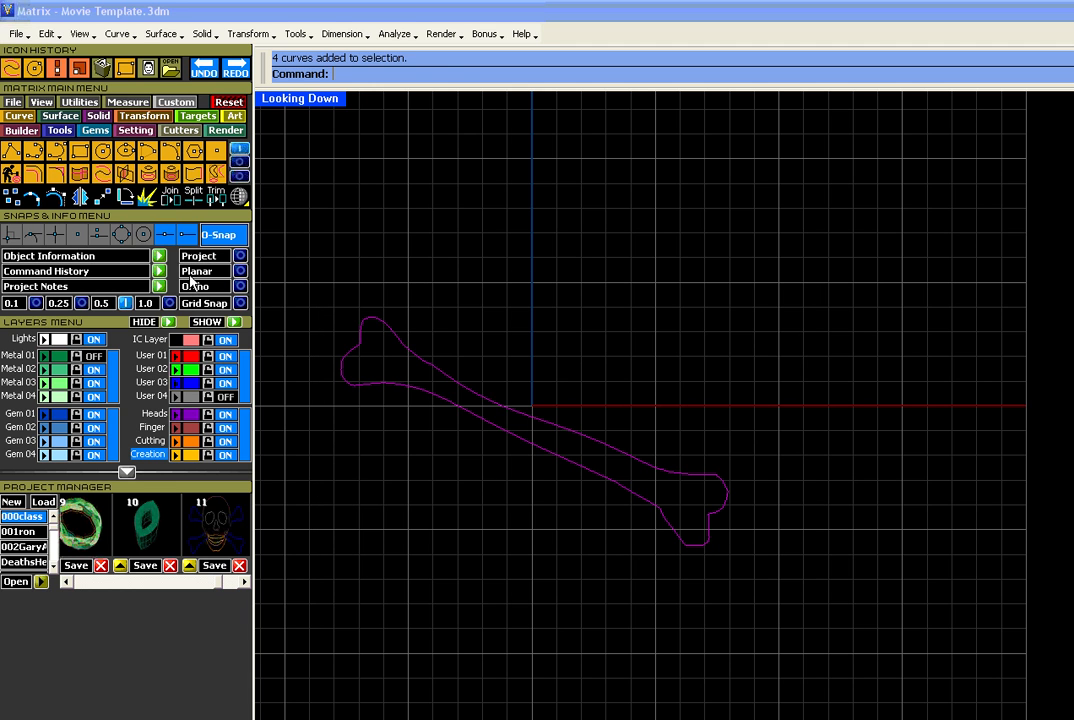
left_click(170, 203)
Preview a rebuild of the joined bone outline with a point count of 50 and degree 3.
scroll(728, 503, "up", 5)
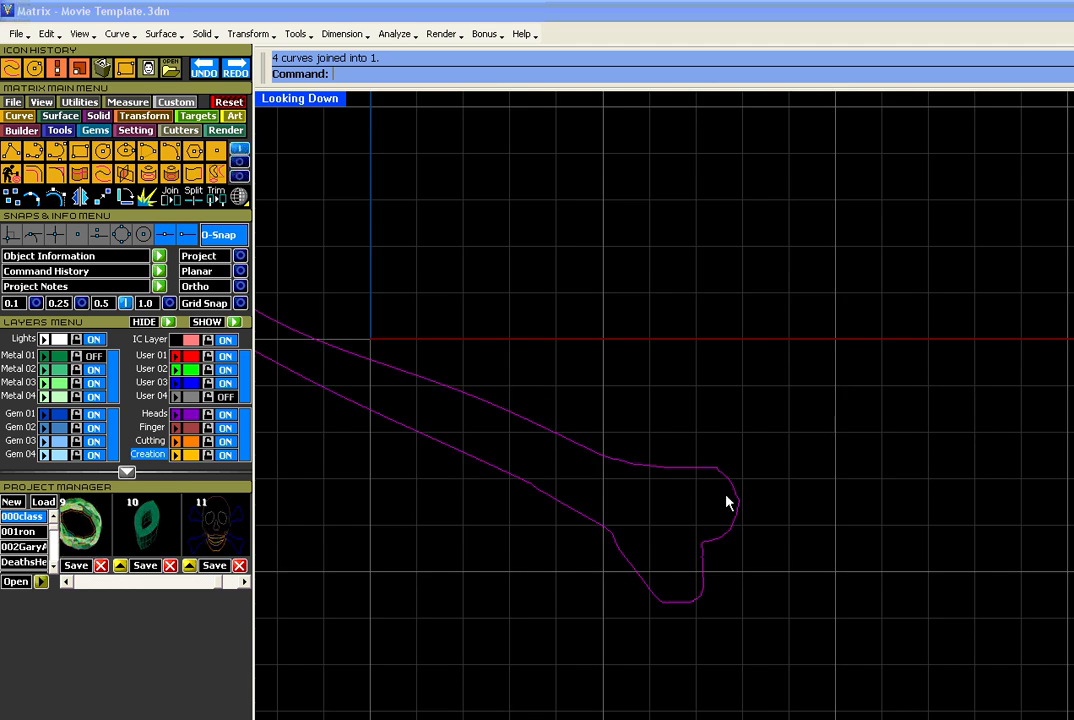
scroll(732, 507, "up", 3)
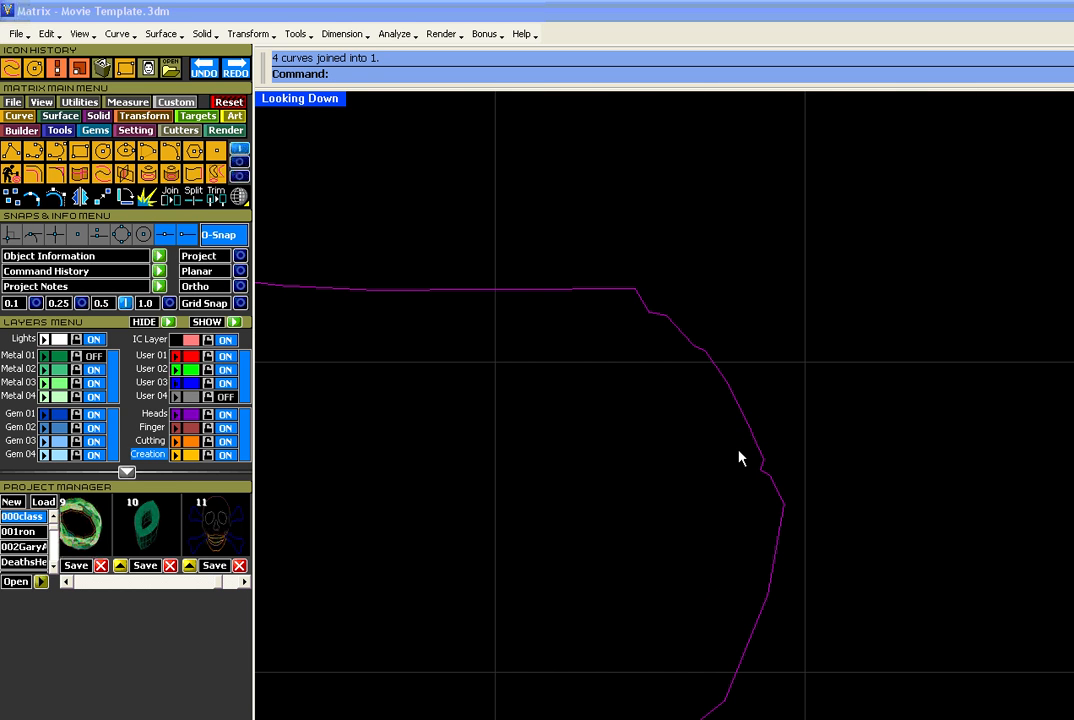
scroll(731, 436, "down", 5)
scroll(729, 434, "down", 3)
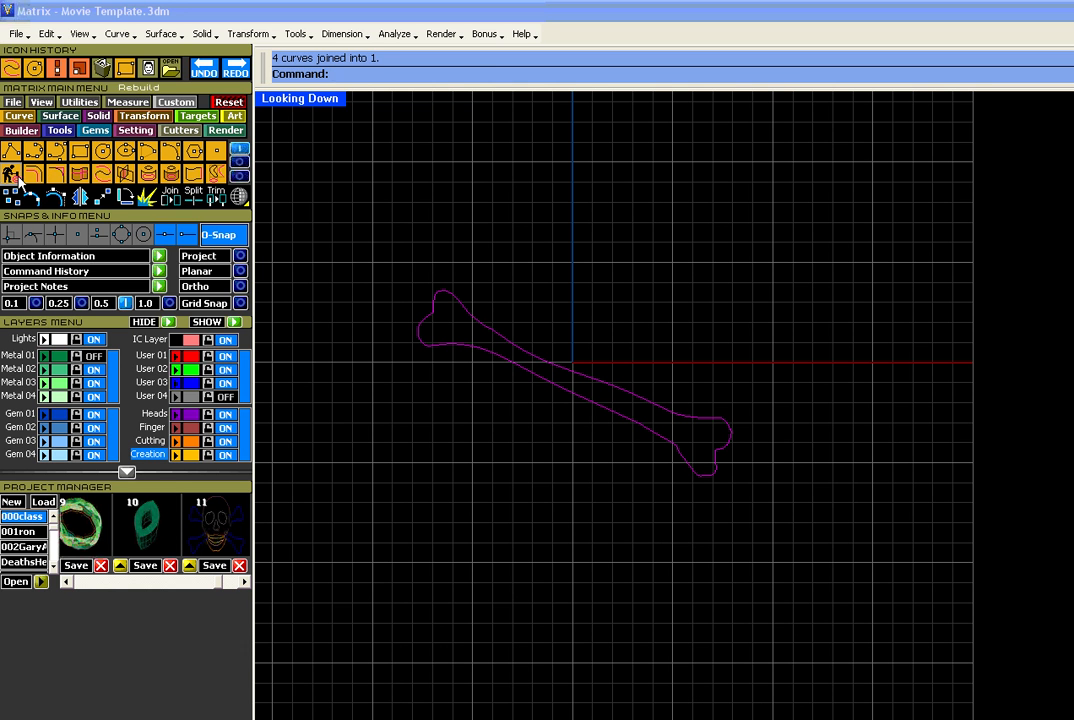
left_click(16, 172)
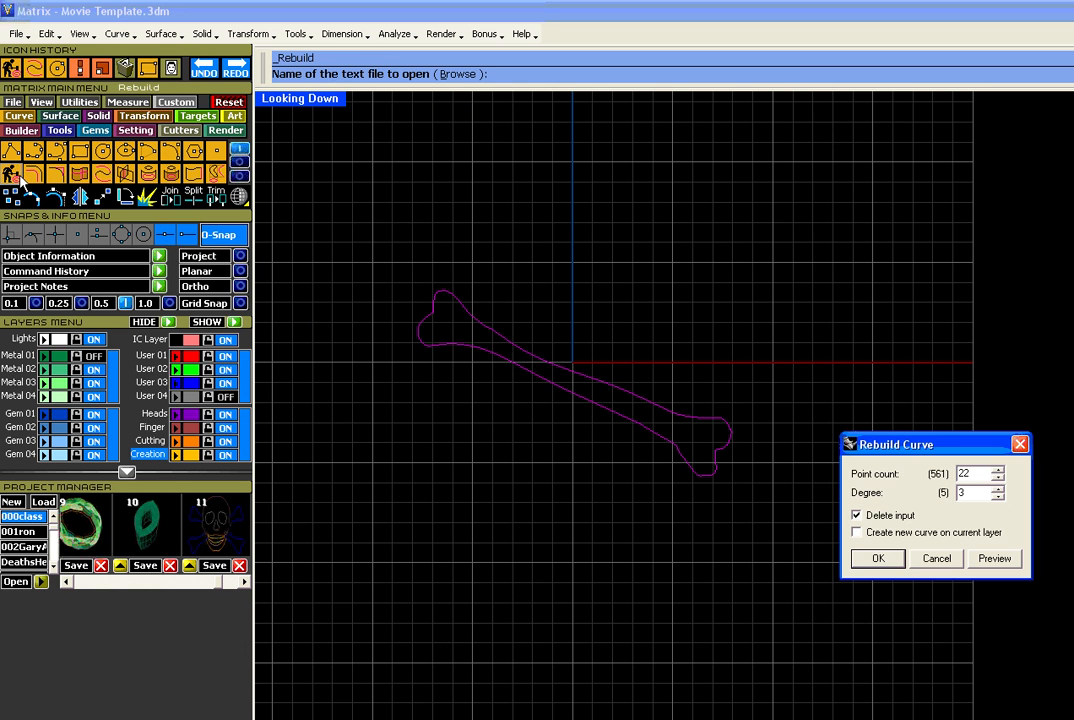
double_click(974, 473)
type("50")
left_click(984, 561)
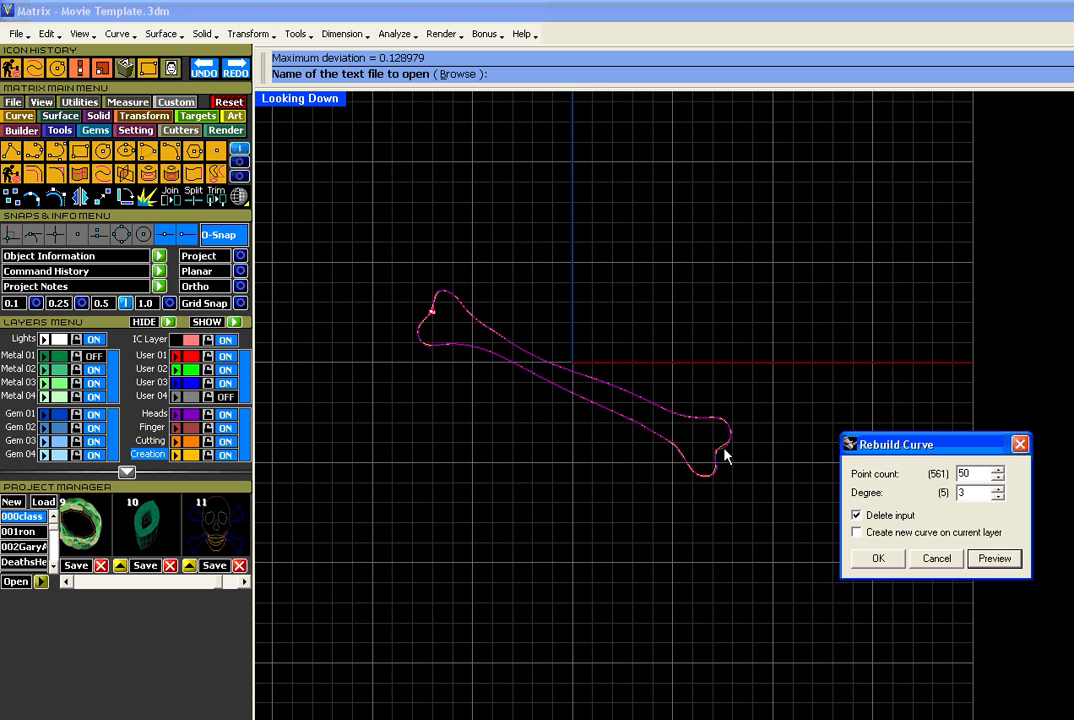
scroll(690, 437, "up", 5)
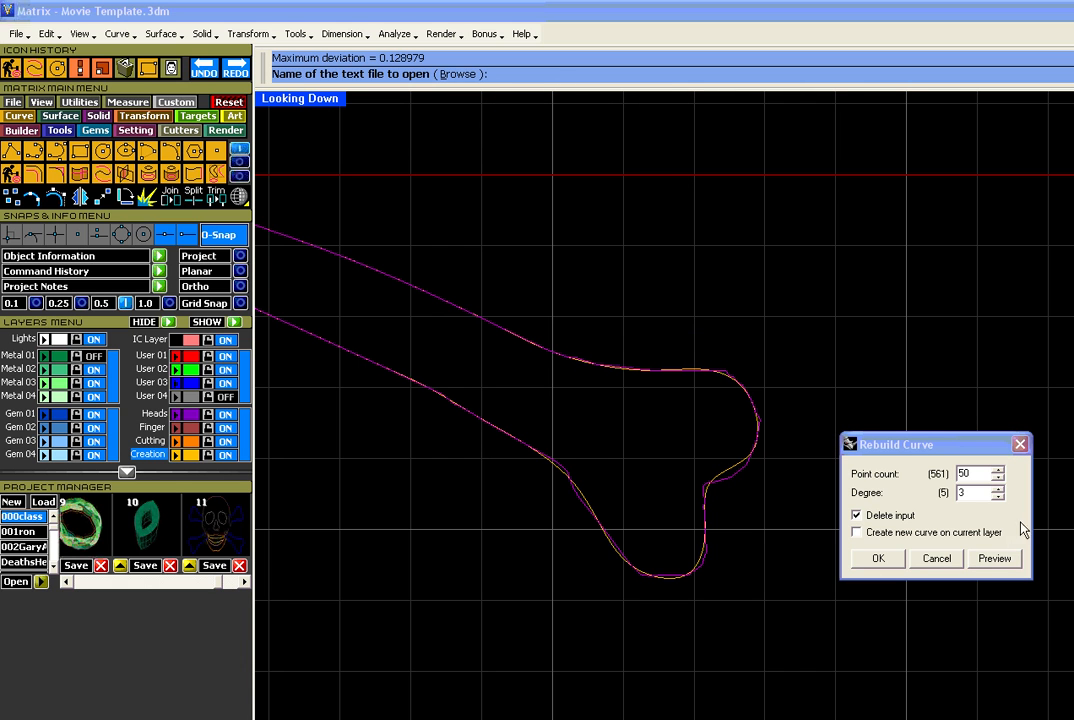
Raise the rebuild point count to 100, preview it, and apply the rebuild to the bone outline.
left_click_drag(979, 473, 942, 470)
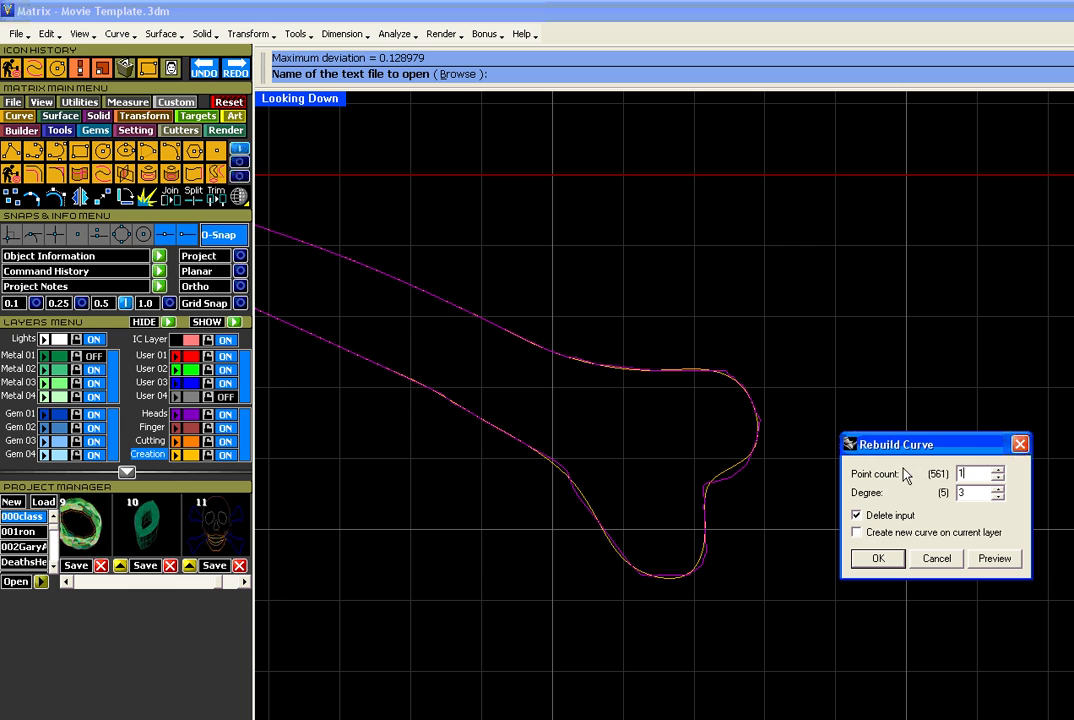
type("100")
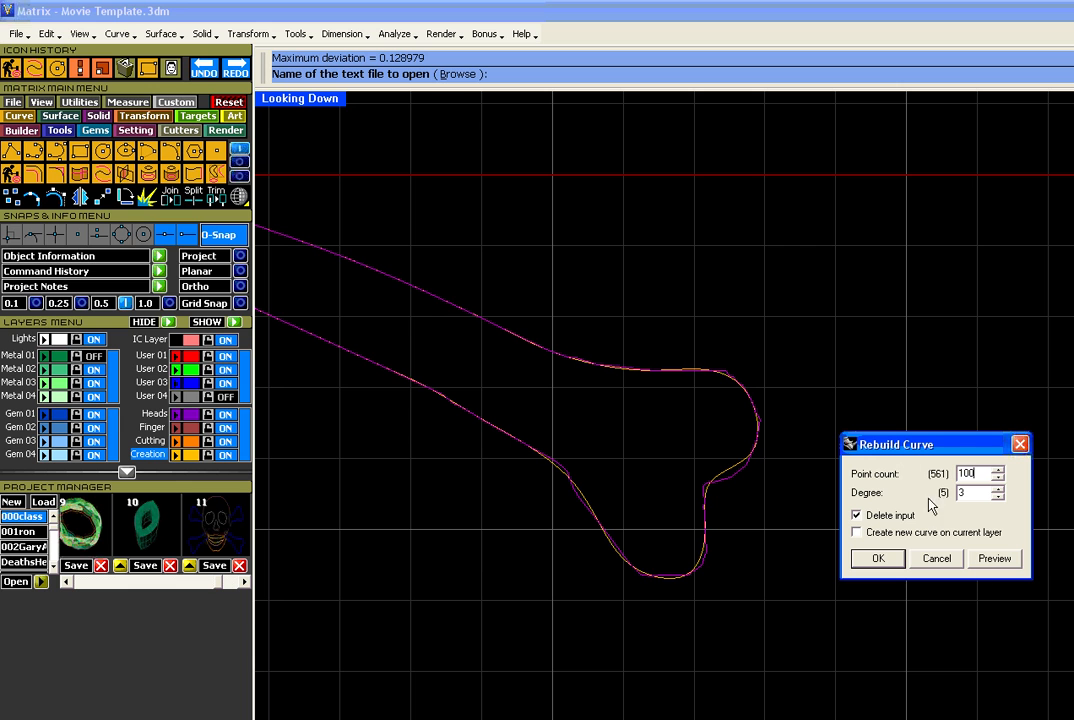
left_click(993, 560)
left_click(883, 563)
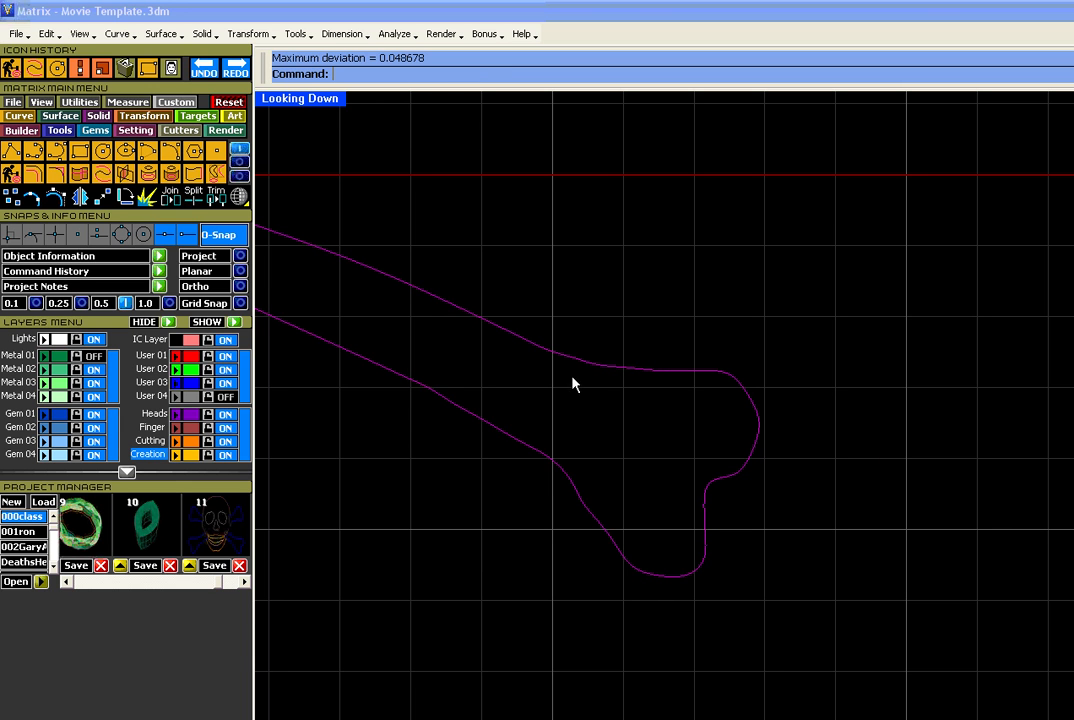
Open Matrix Art and add the rebuilt bone outline as the curve for layer 1.
scroll(585, 373, "down", 10)
right_click_drag(552, 375, 672, 411)
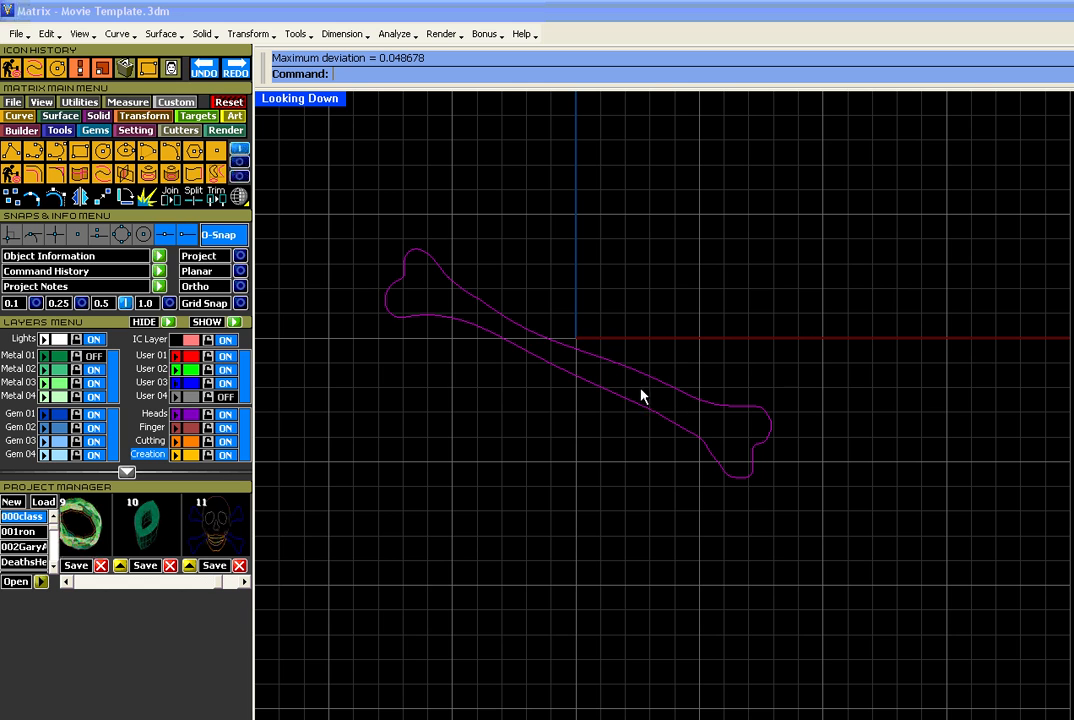
scroll(568, 351, "down", 2)
left_click(730, 246)
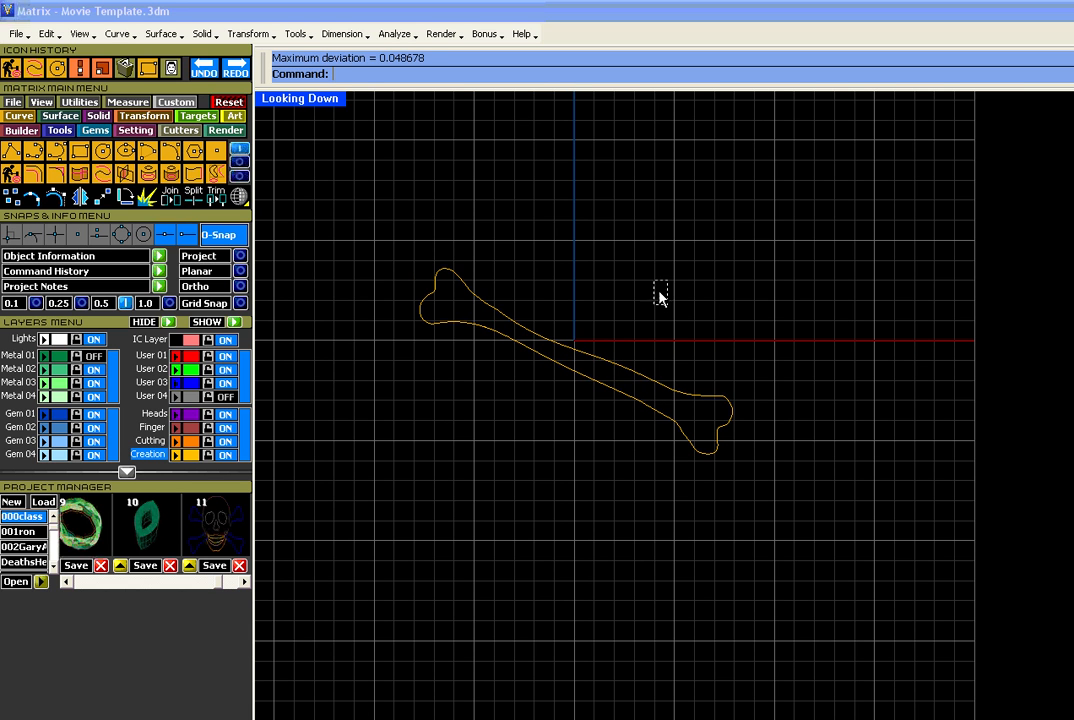
left_click_drag(660, 297, 583, 434)
left_click(618, 307)
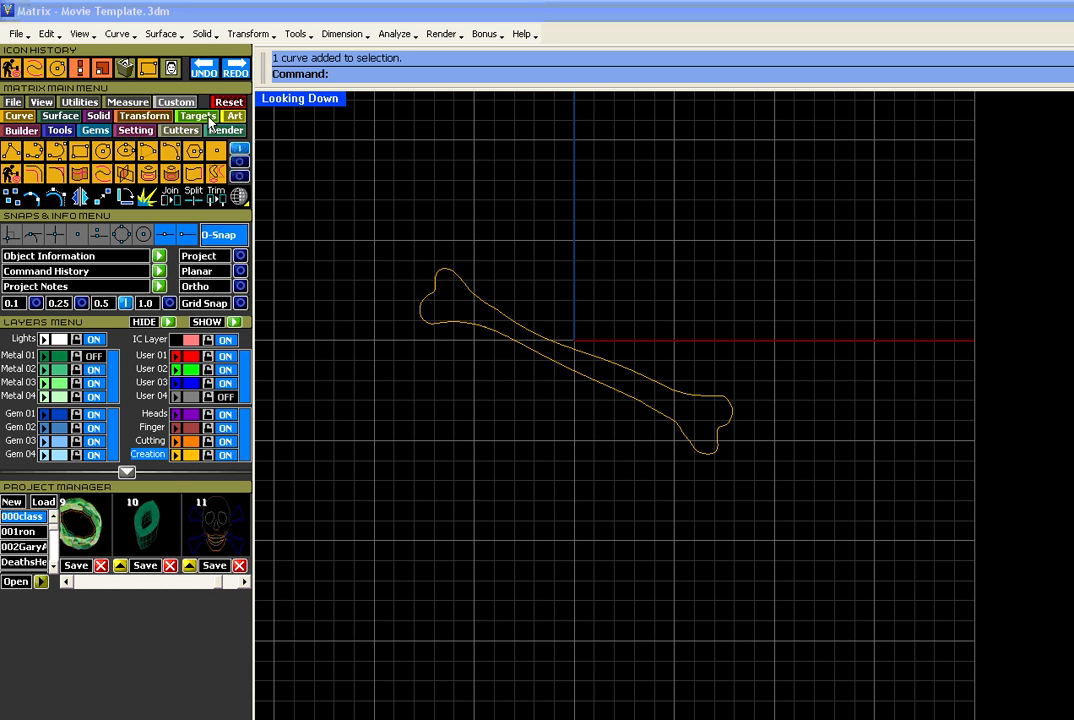
key("F6")
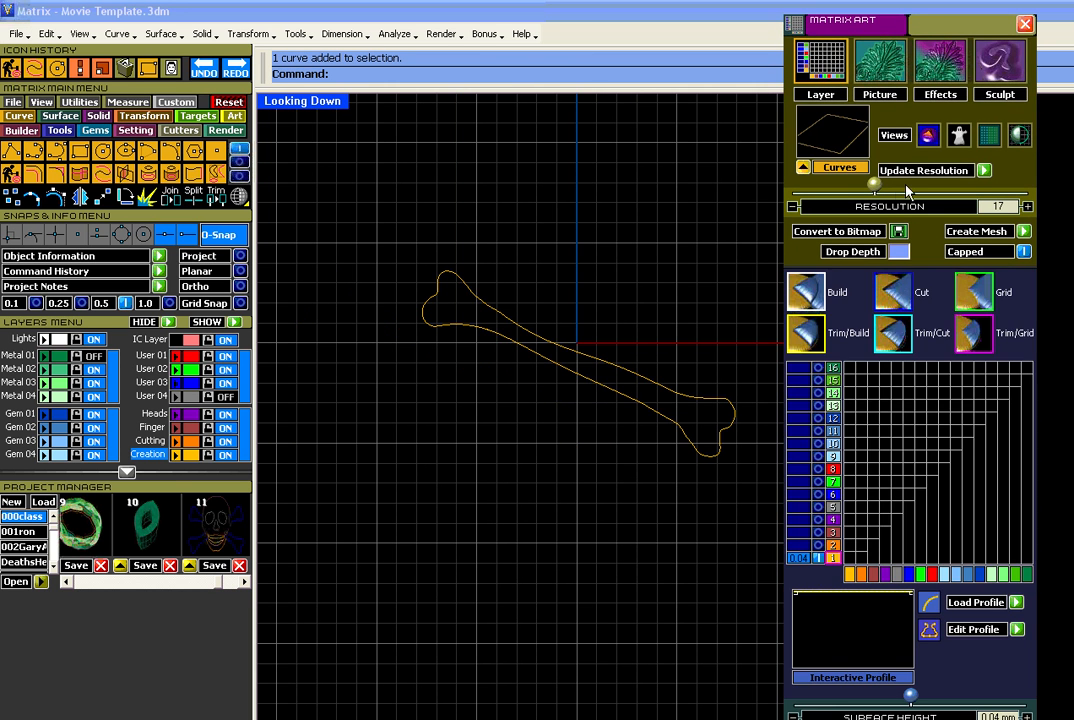
left_click(805, 168)
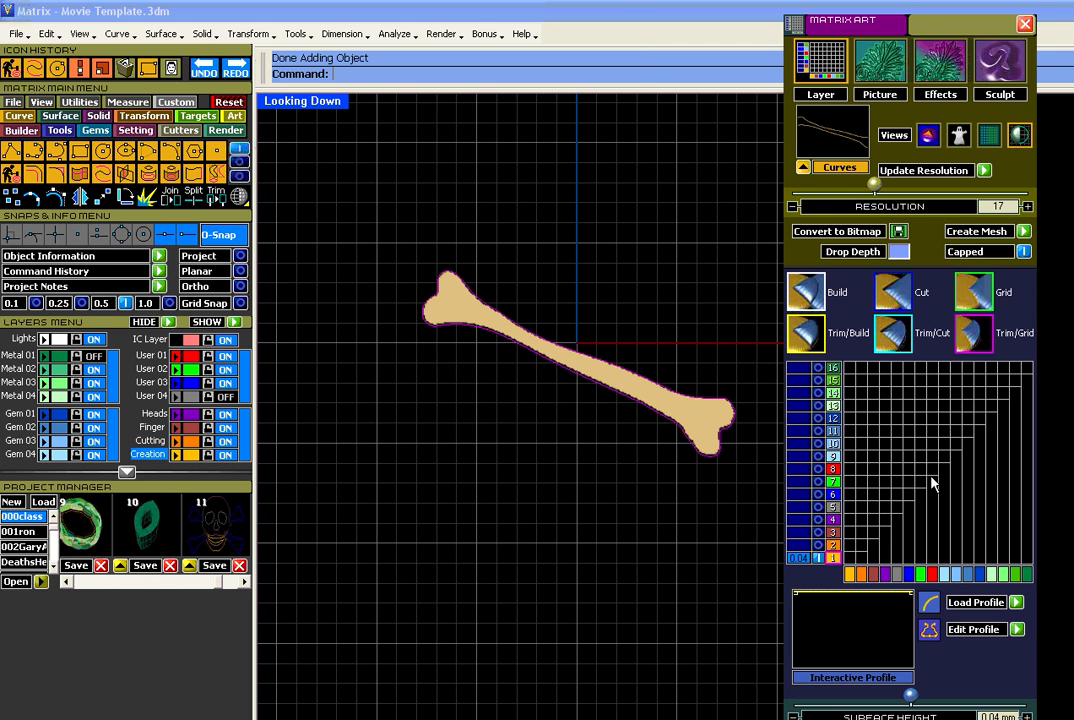
Shape the interactive profile into a rounded convex arc that rises from zero height at the bone's edge.
left_click(866, 634)
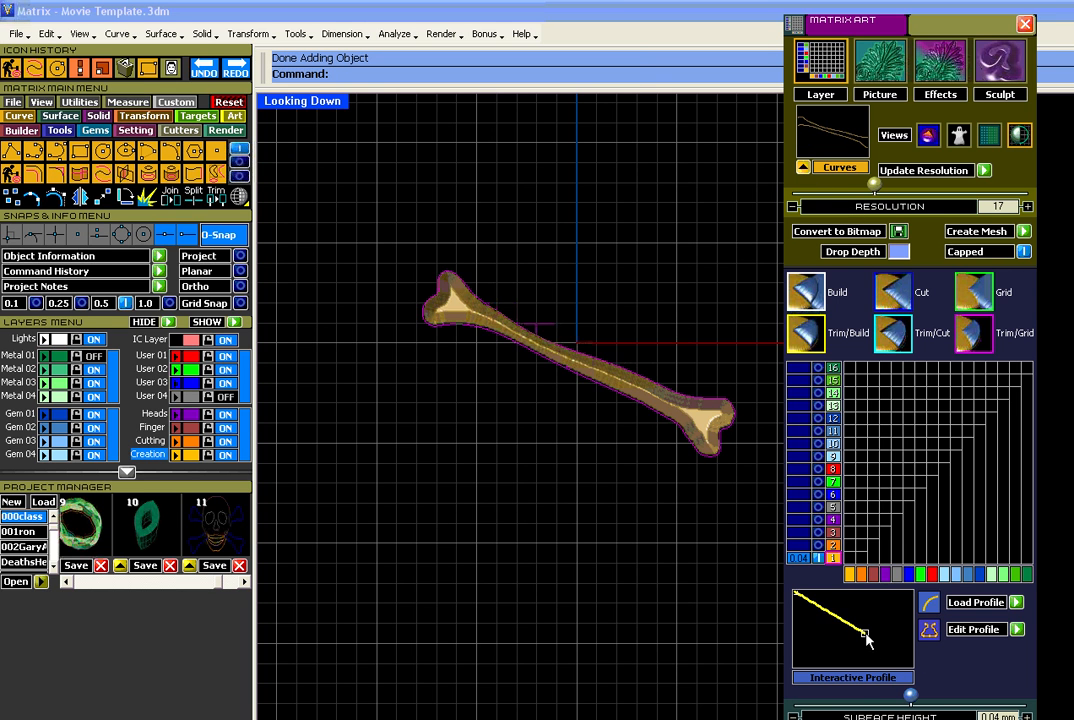
left_click_drag(866, 634, 911, 594)
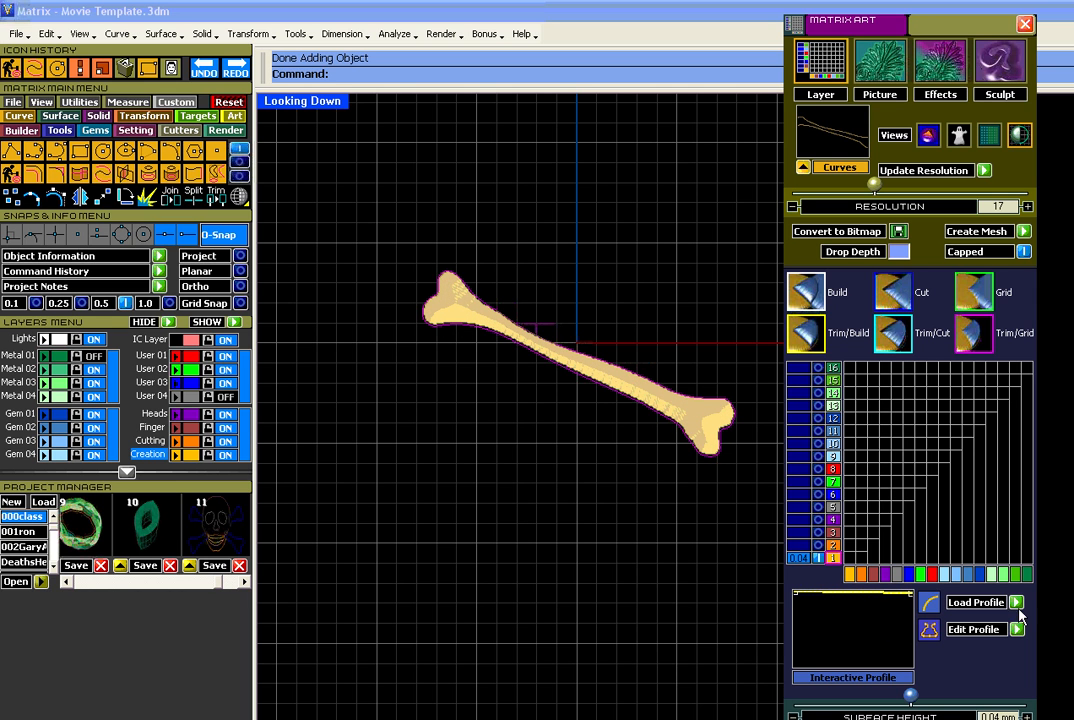
left_click_drag(797, 595, 797, 665)
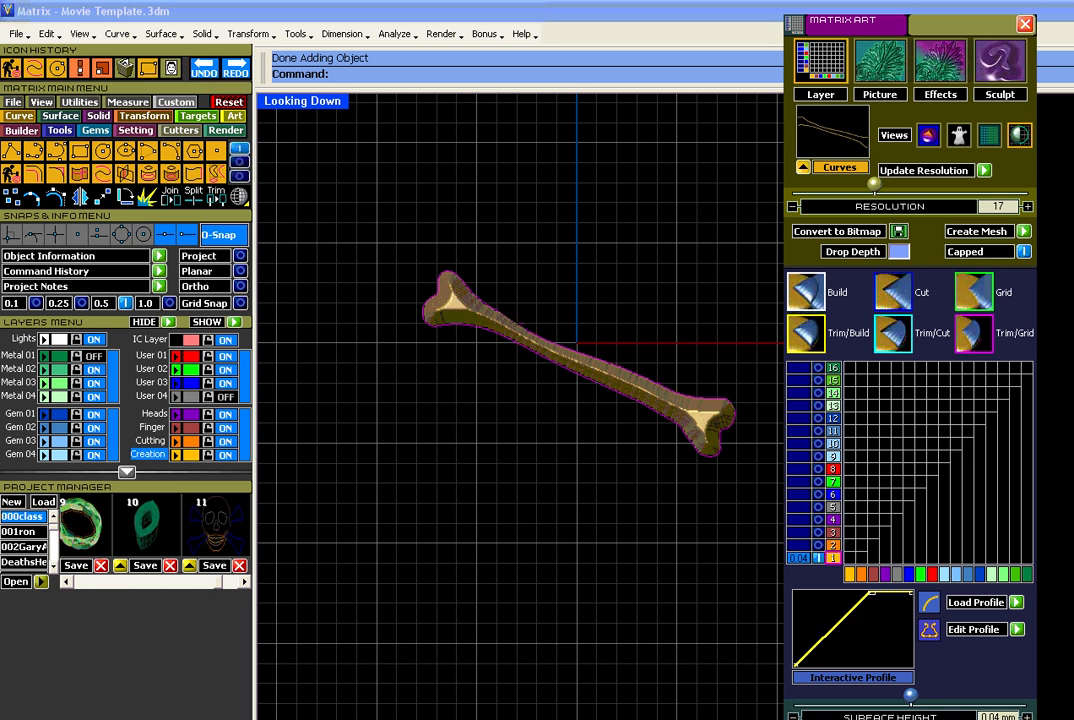
left_click_drag(873, 595, 797, 594)
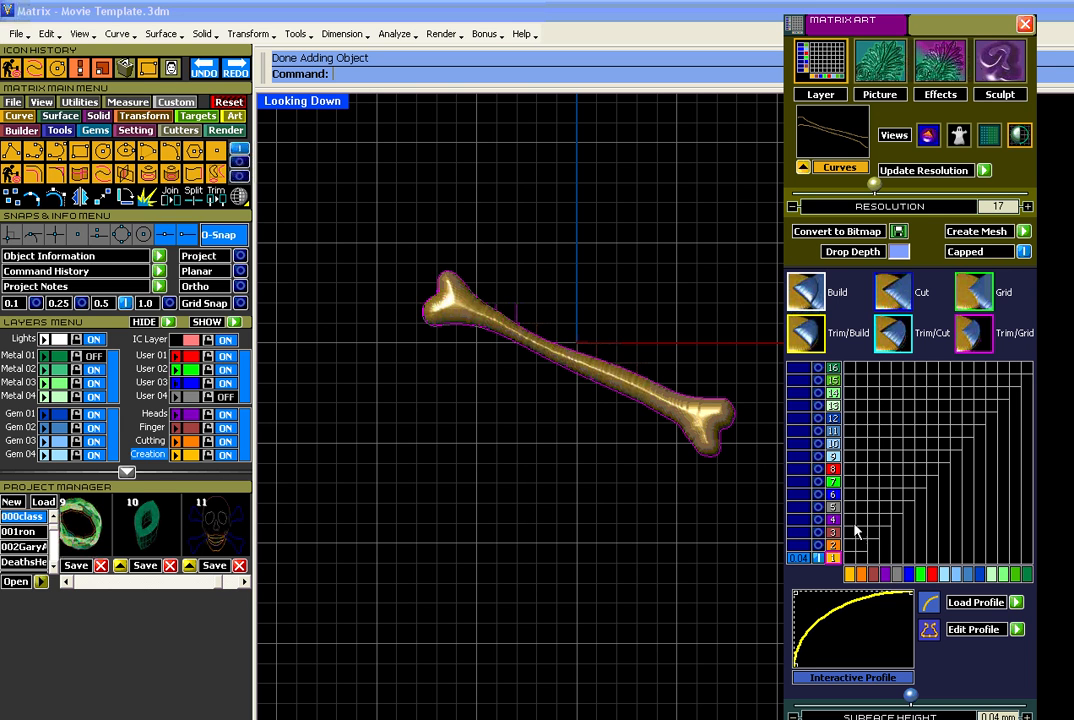
left_click_drag(912, 597, 892, 598)
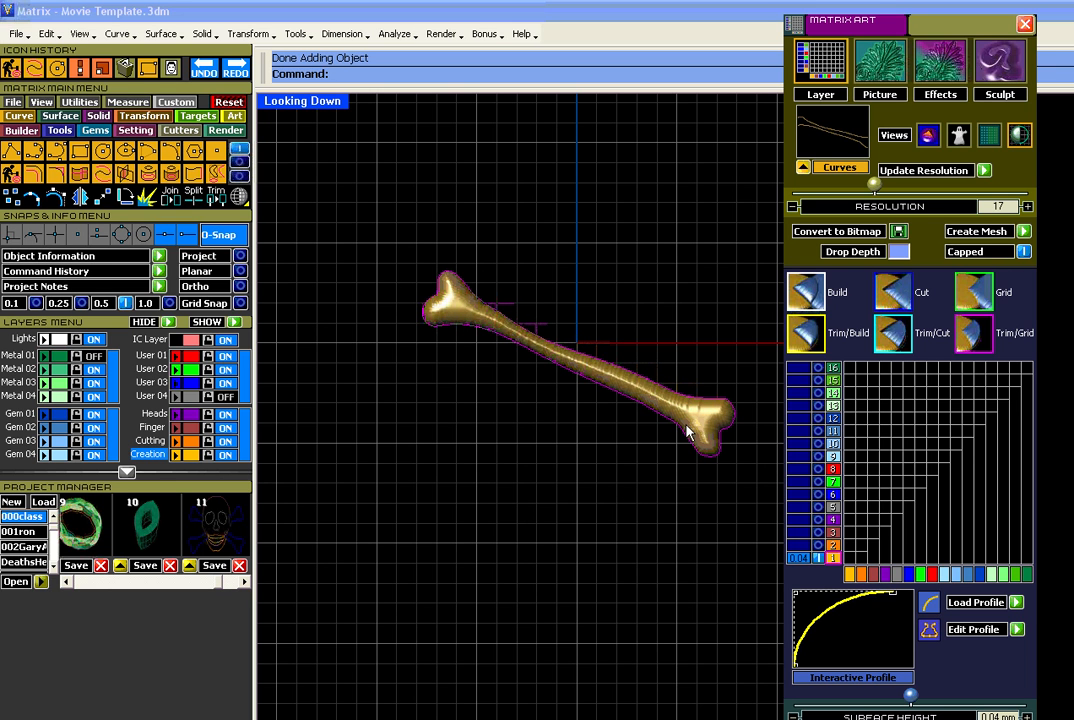
Set the bone's surface height to 1.52 mm, create the capped mesh, and close Matrix Art.
double_click(318, 104)
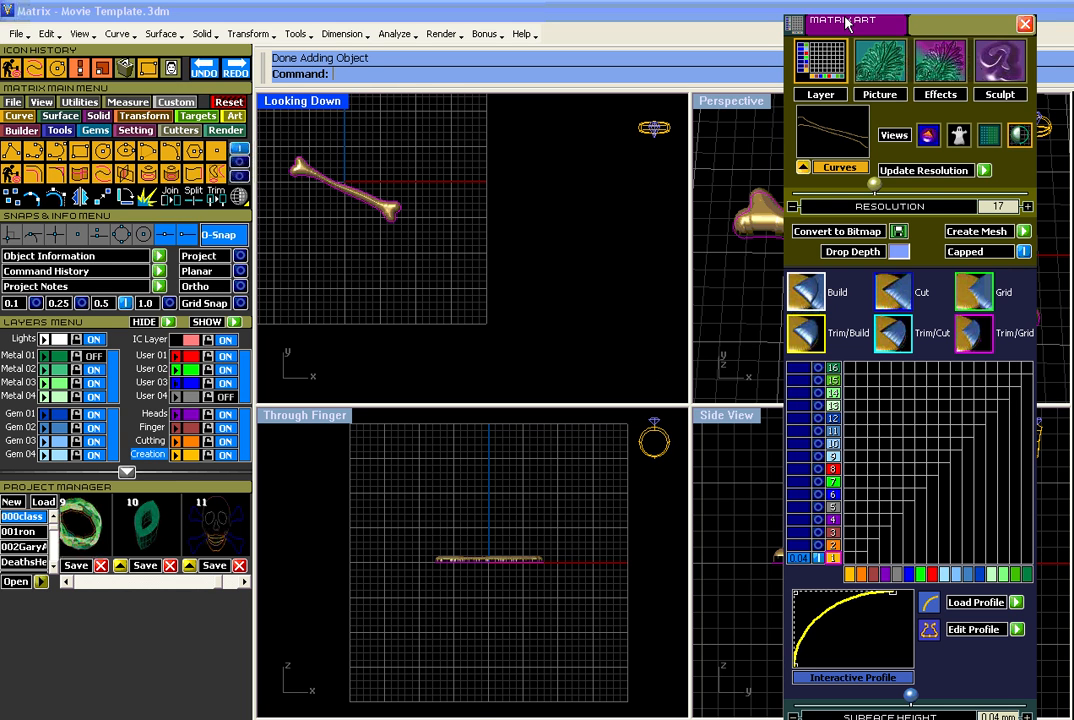
left_click_drag(849, 18, 423, 4)
right_click_drag(728, 191, 860, 230)
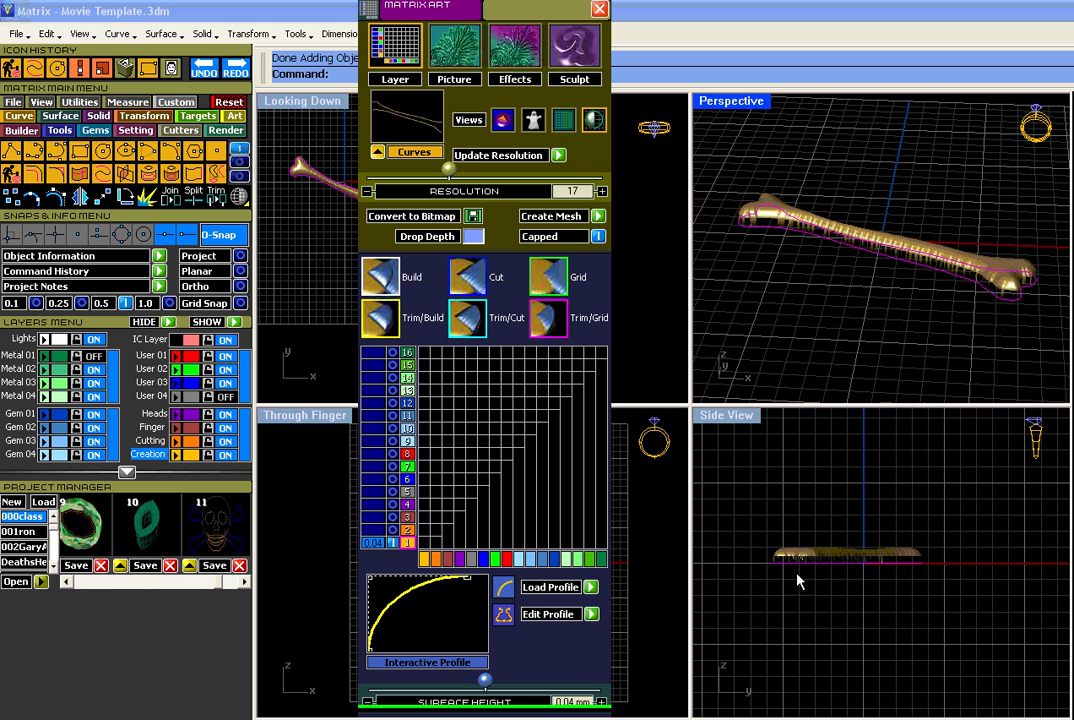
scroll(810, 565, "up", 5)
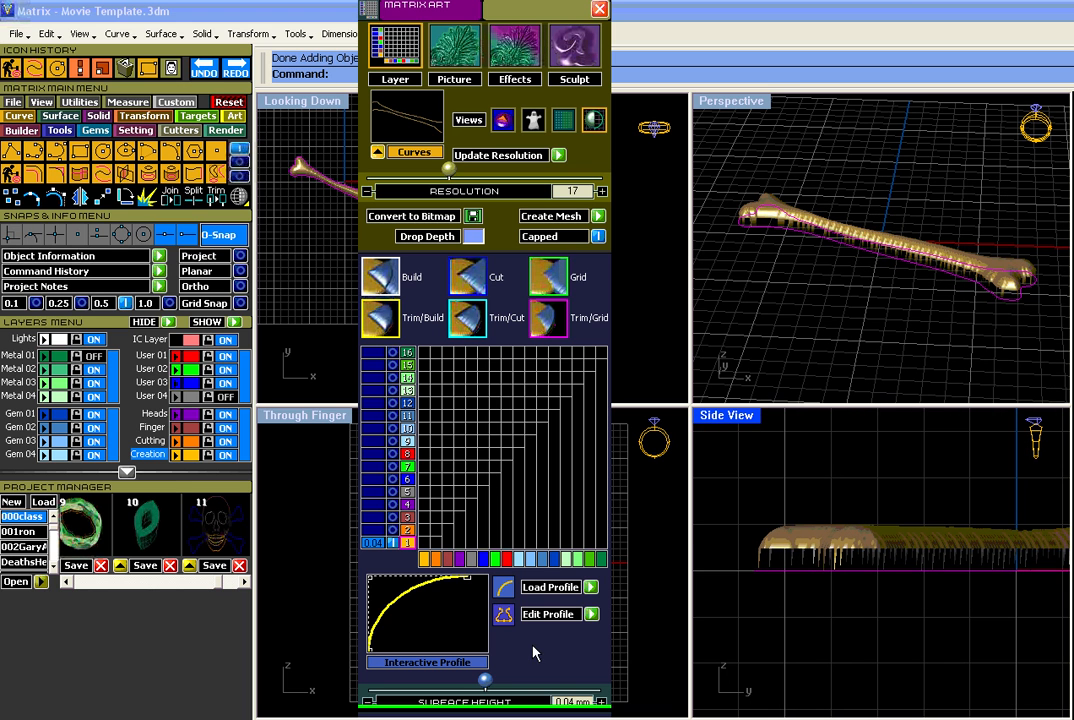
left_click_drag(494, 688, 521, 686)
right_click_drag(968, 325, 926, 357)
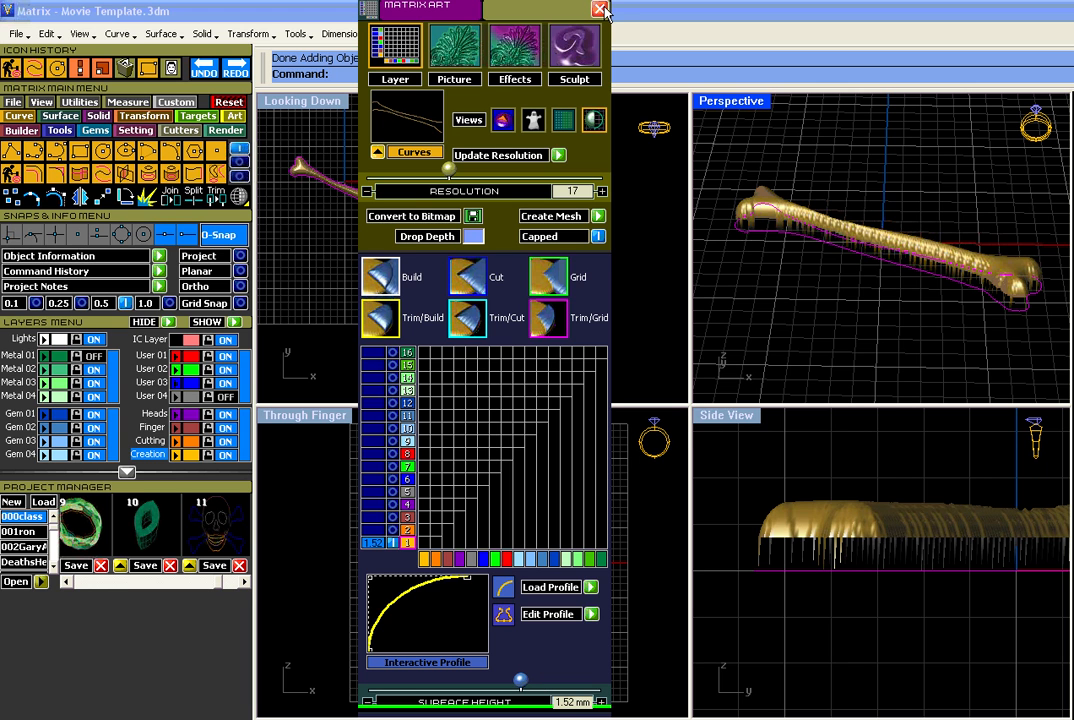
left_click(598, 216)
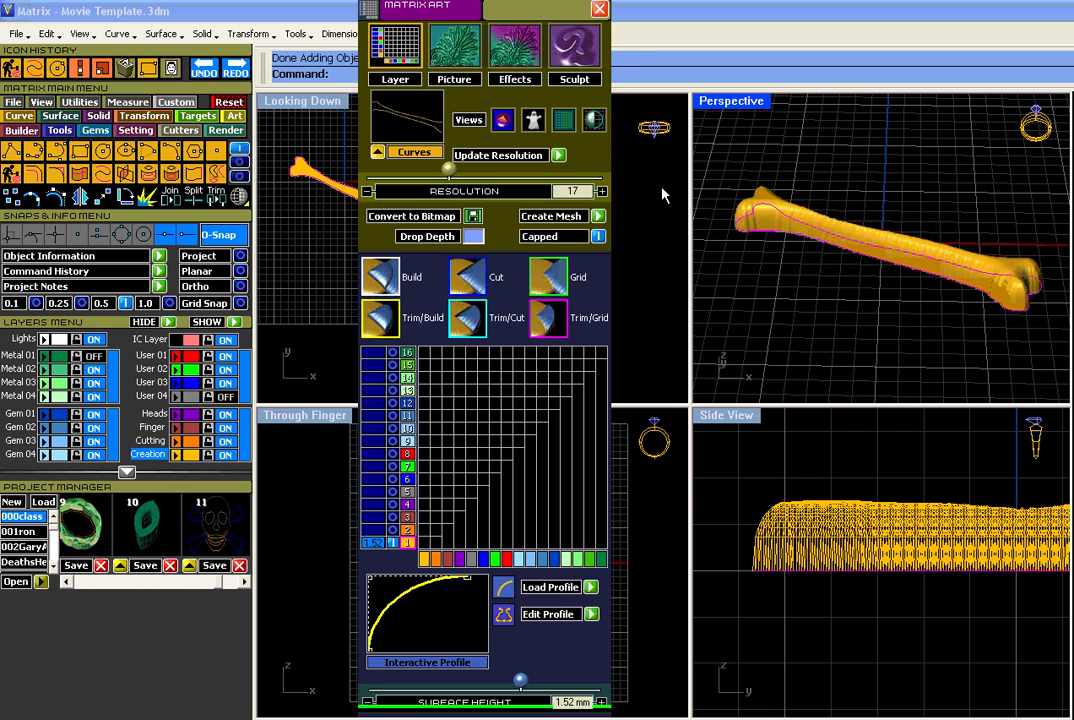
left_click(599, 9)
Move the bone mesh to the Metal 02 layer and turn on Metal 01 to show the skull with it.
right_click_drag(852, 203, 843, 266)
left_click(904, 168)
left_click(767, 201)
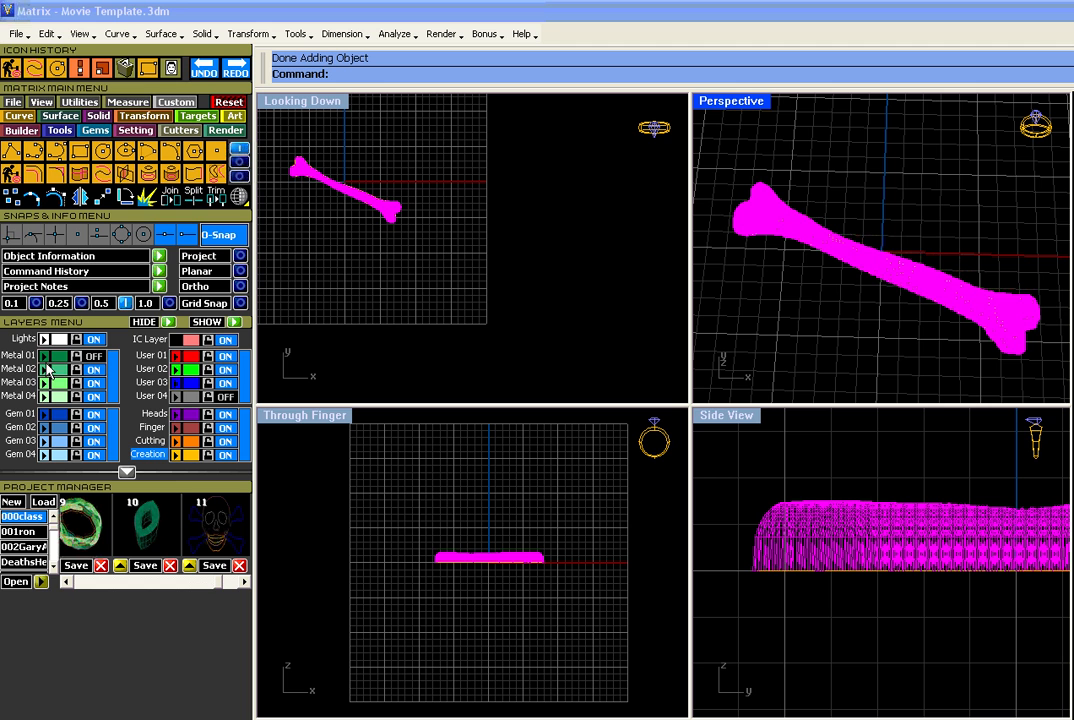
left_click(94, 356)
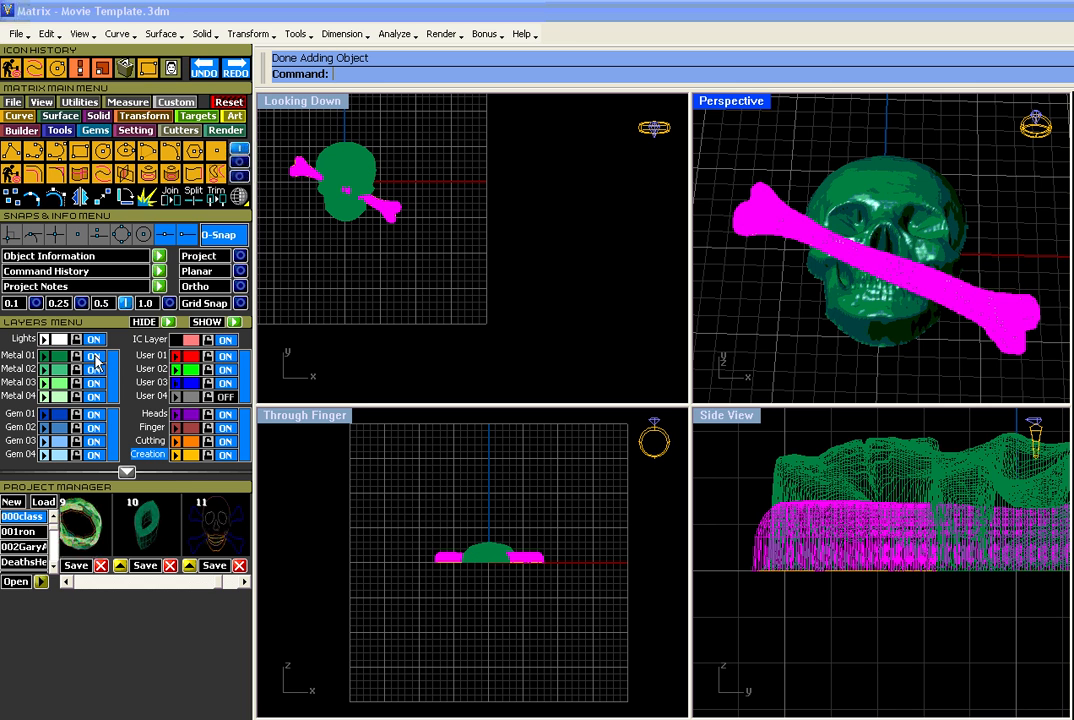
left_click(530, 234)
right_click_drag(847, 235, 847, 308)
right_click_drag(846, 306, 846, 197)
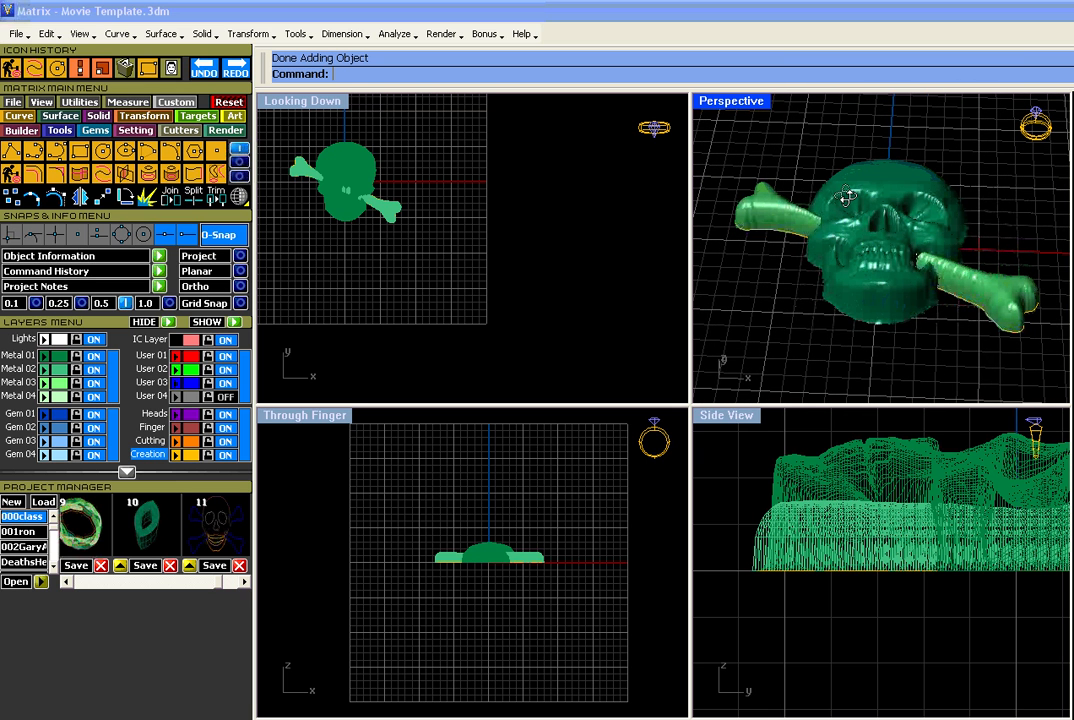
Mirror a copy of the bone mesh across the vertical axis through 0,0,0 to form crossbones behind the skull.
left_click(390, 210)
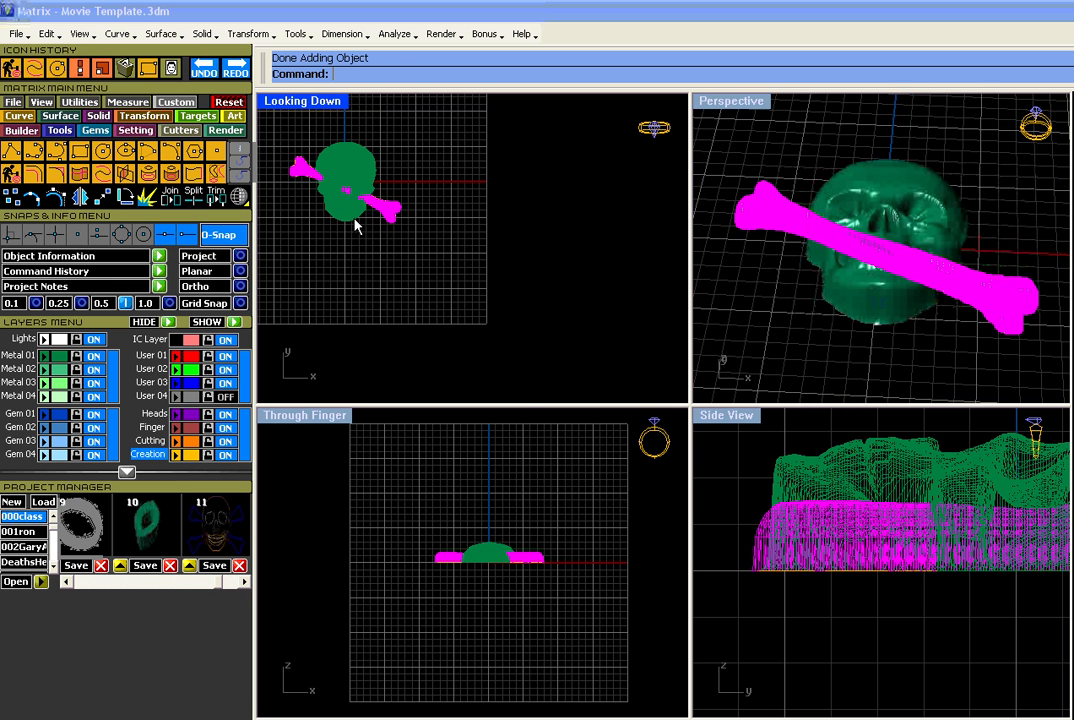
left_click(80, 197)
type("0,0,0")
key("Return")
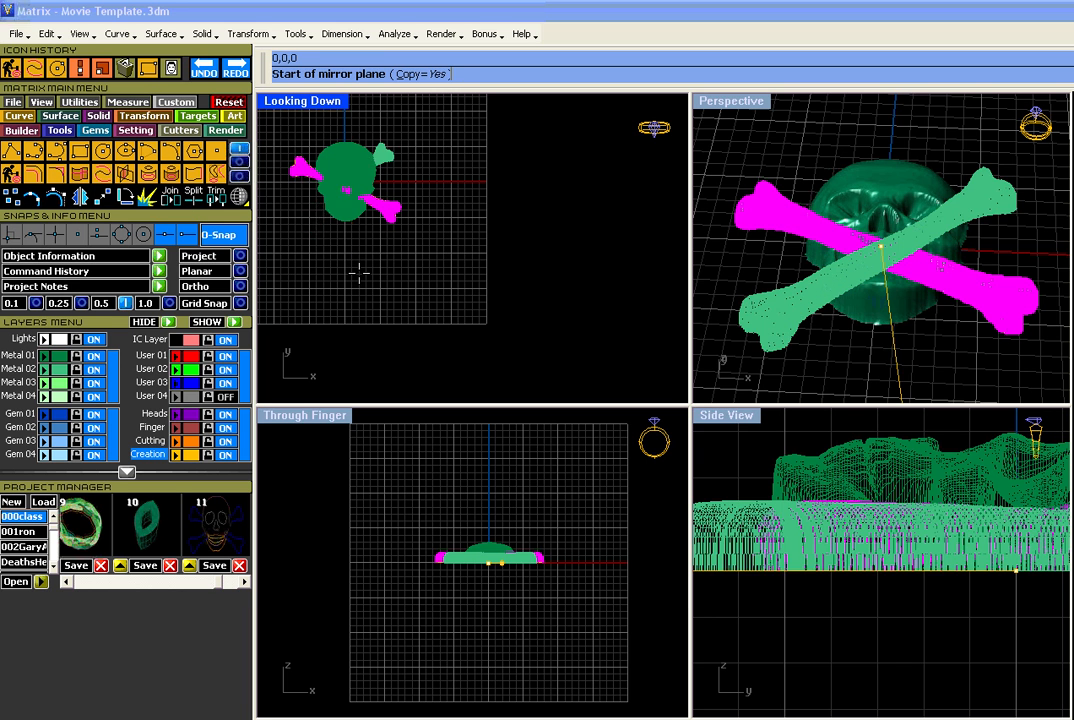
left_click(357, 300)
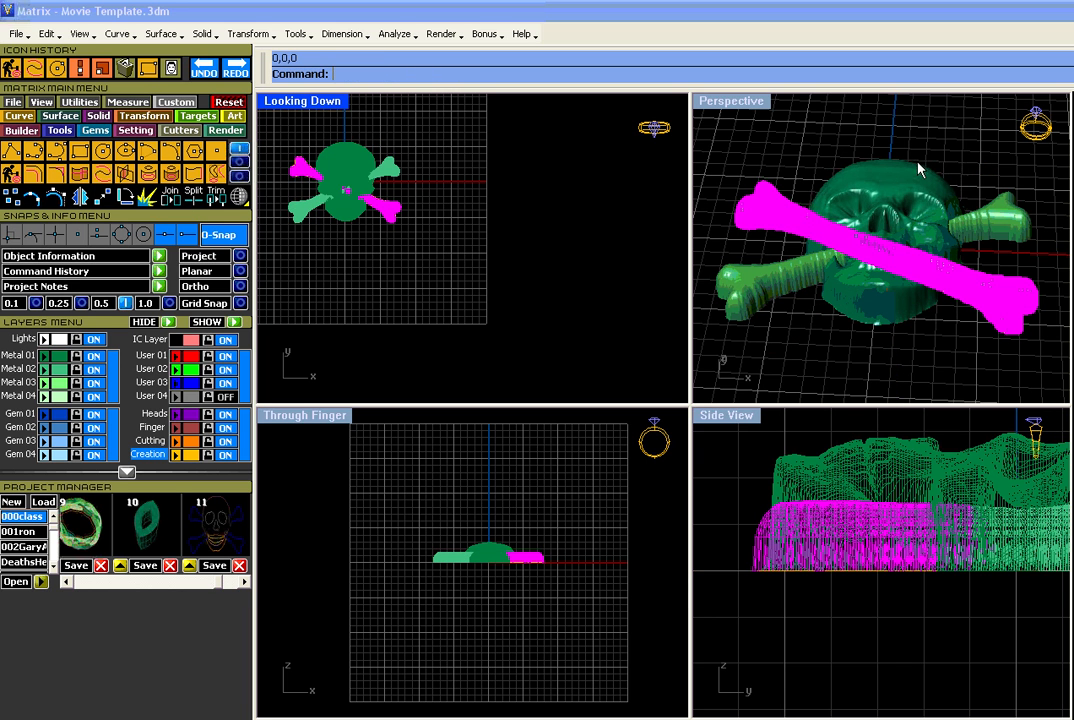
left_click(926, 130)
right_click_drag(926, 130, 1060, 20)
right_click_drag(980, 210, 929, 260)
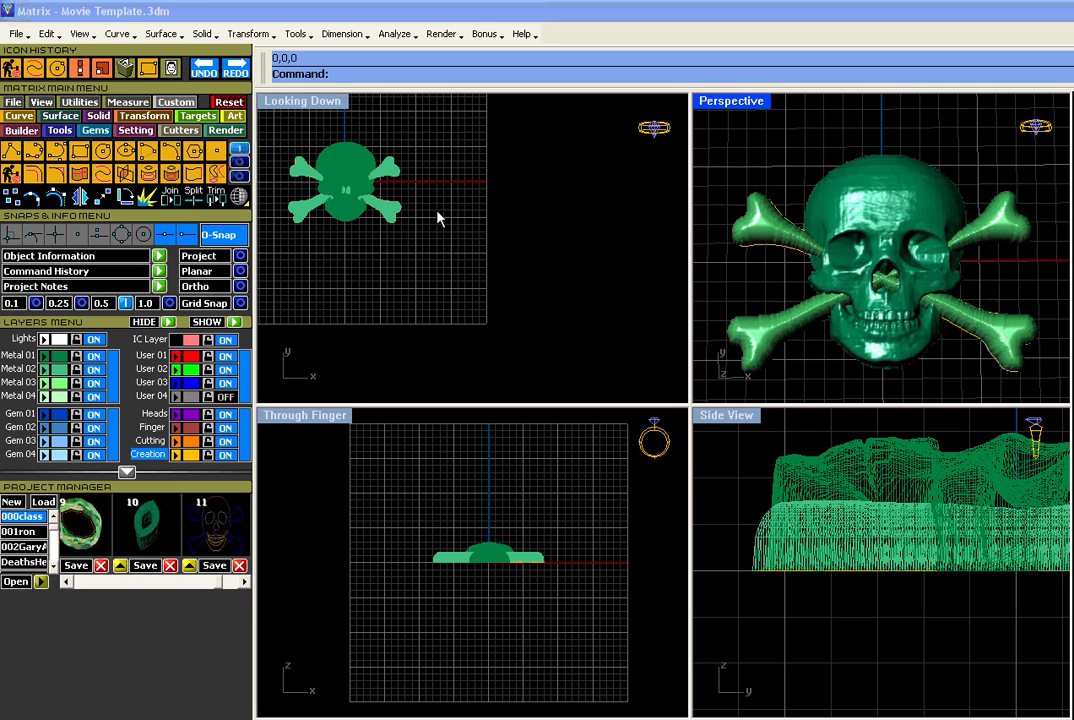
Drape a surface over the whole skull and crossbones in the Looking Down view, with AutoSpacing off and 200 points in U and V.
right_click_drag(437, 218, 518, 247)
scroll(786, 160, "down", 2)
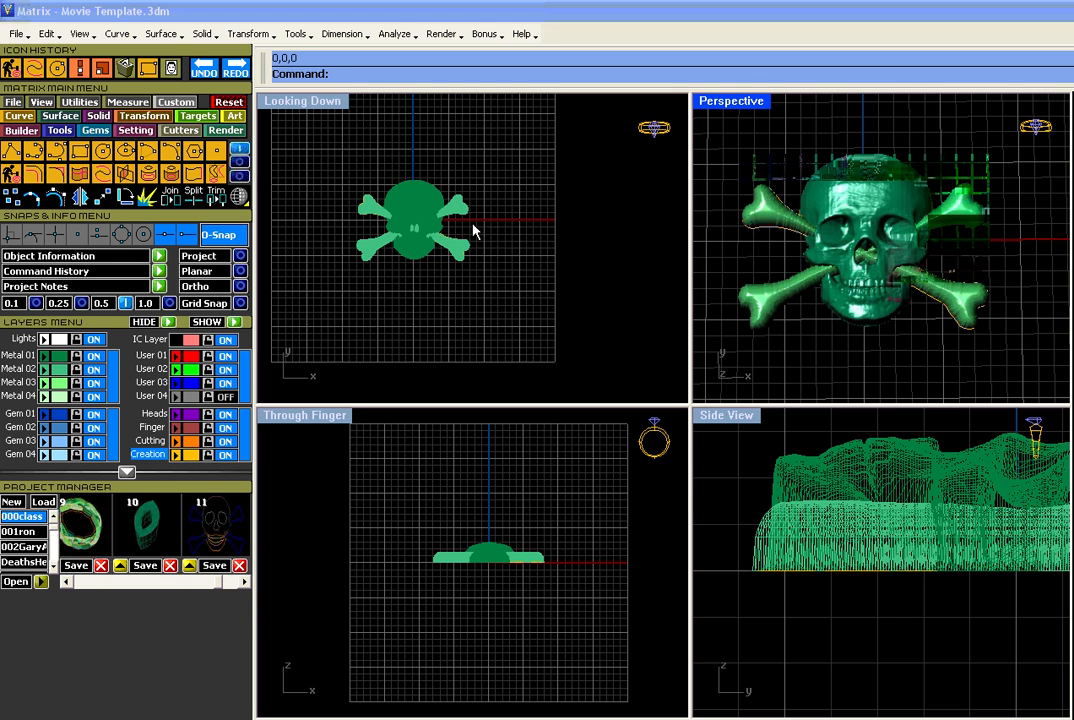
left_click(510, 177)
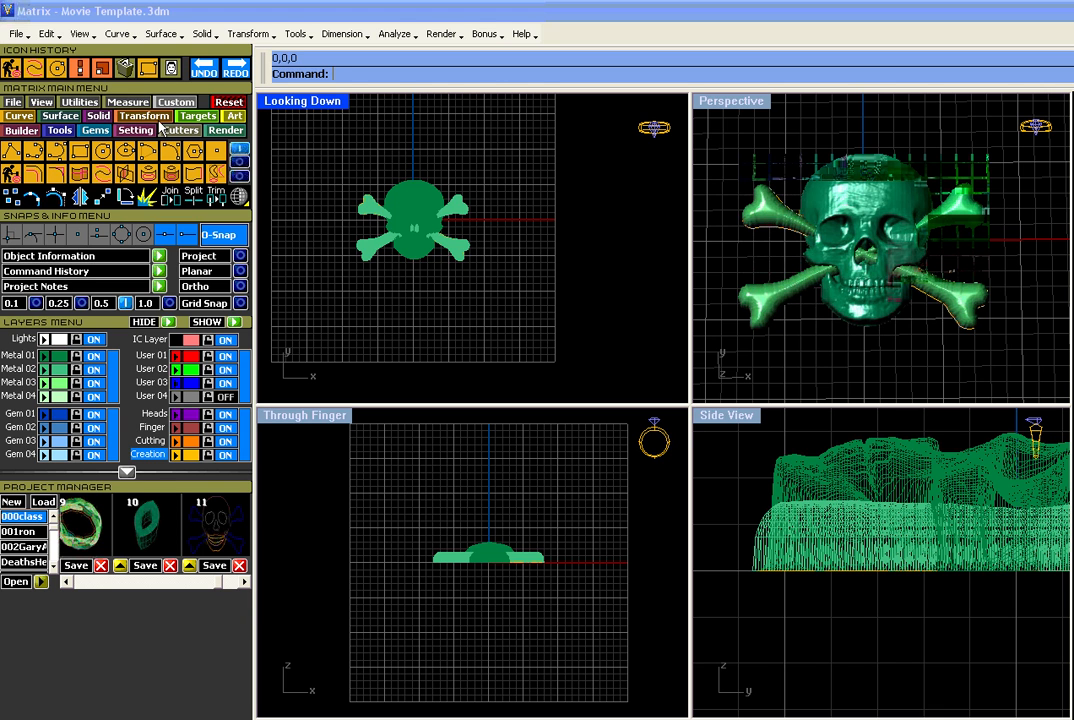
left_click(95, 130)
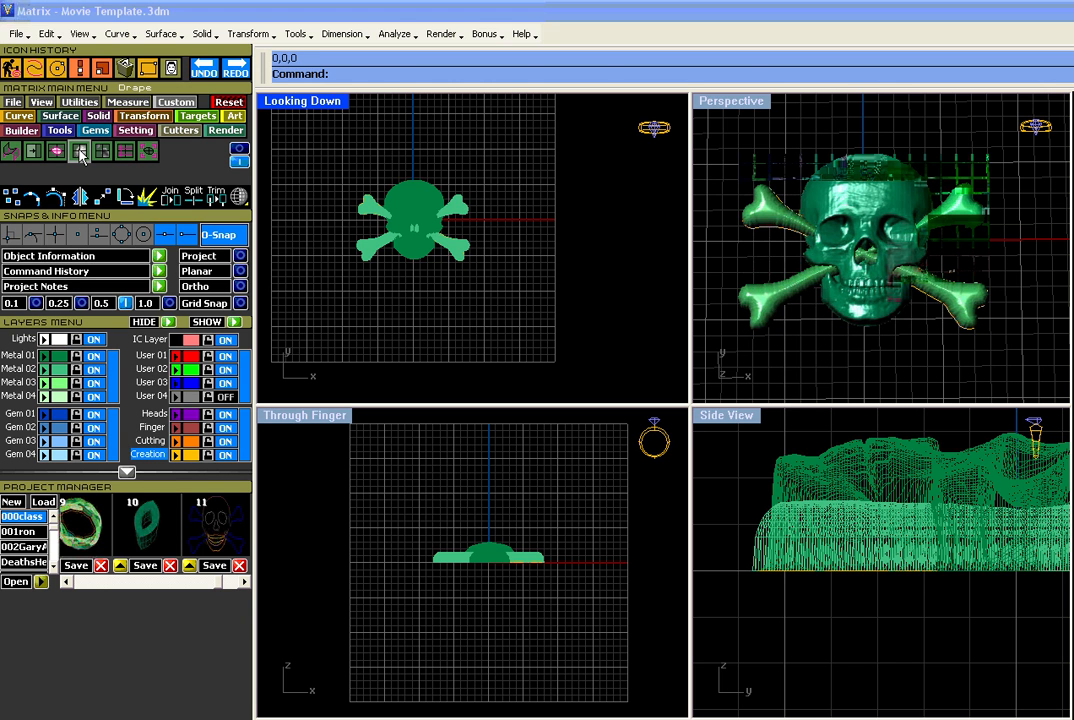
left_click(79, 152)
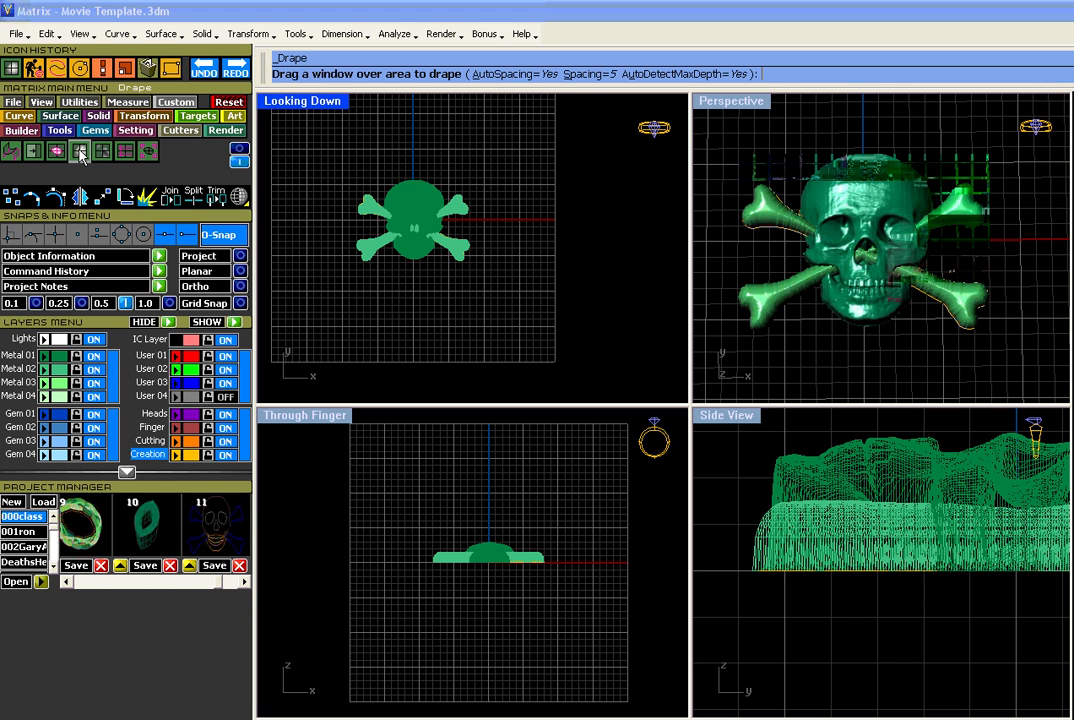
left_click(521, 75)
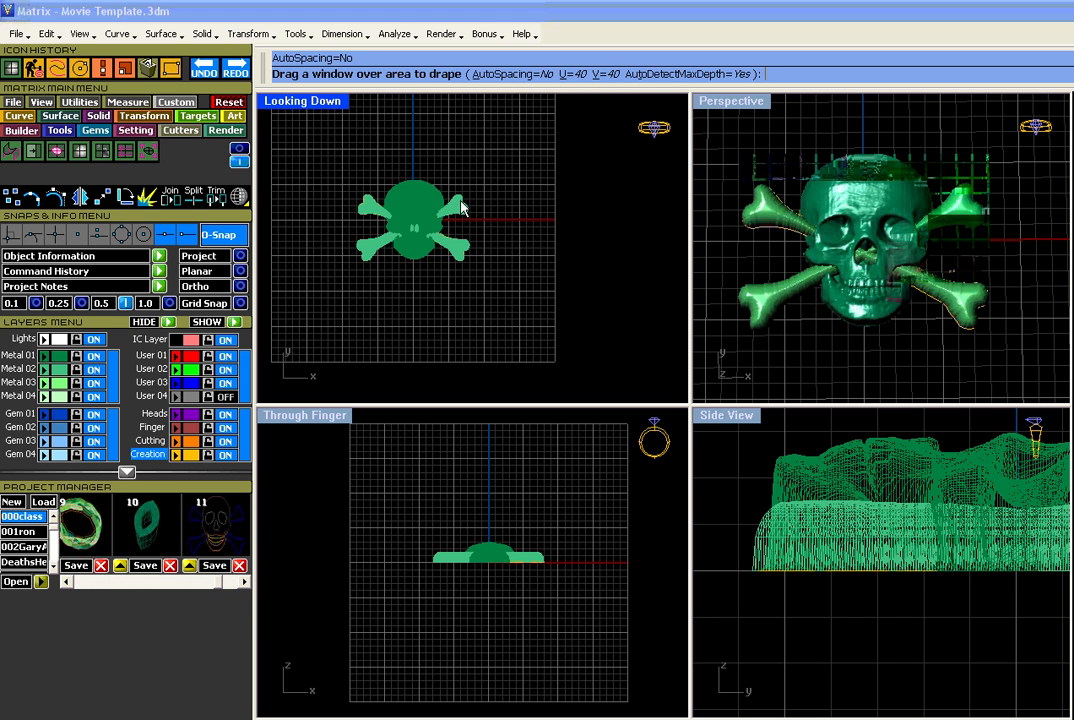
left_click(572, 75)
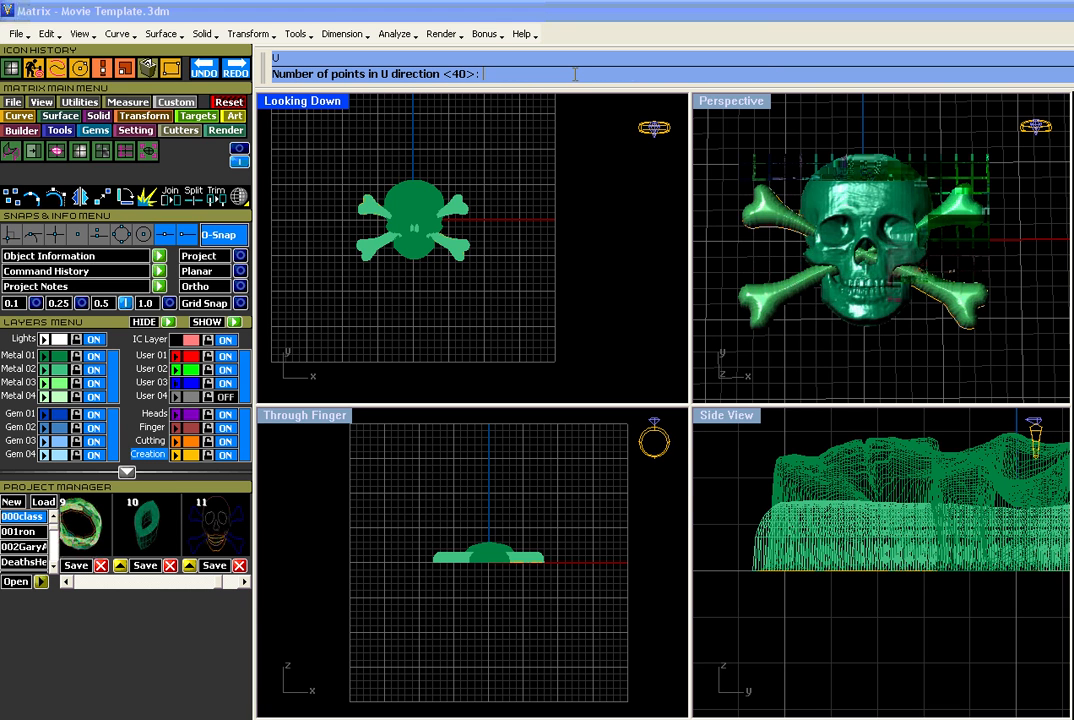
type("200")
key("Return")
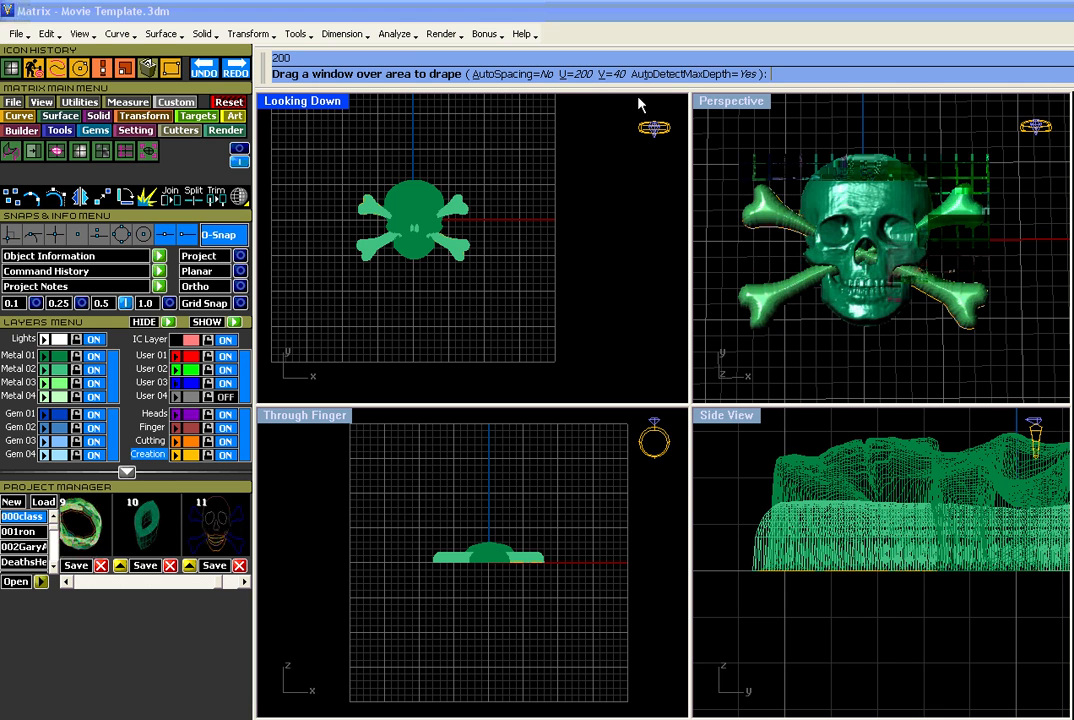
left_click(615, 75)
type("200")
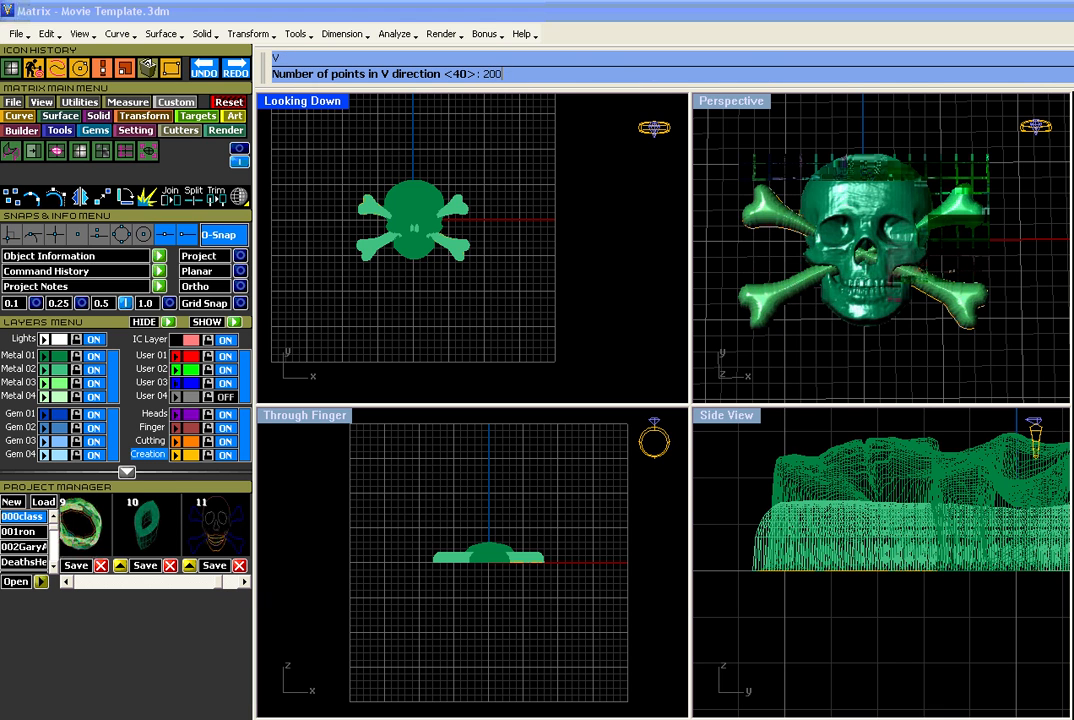
key("Return")
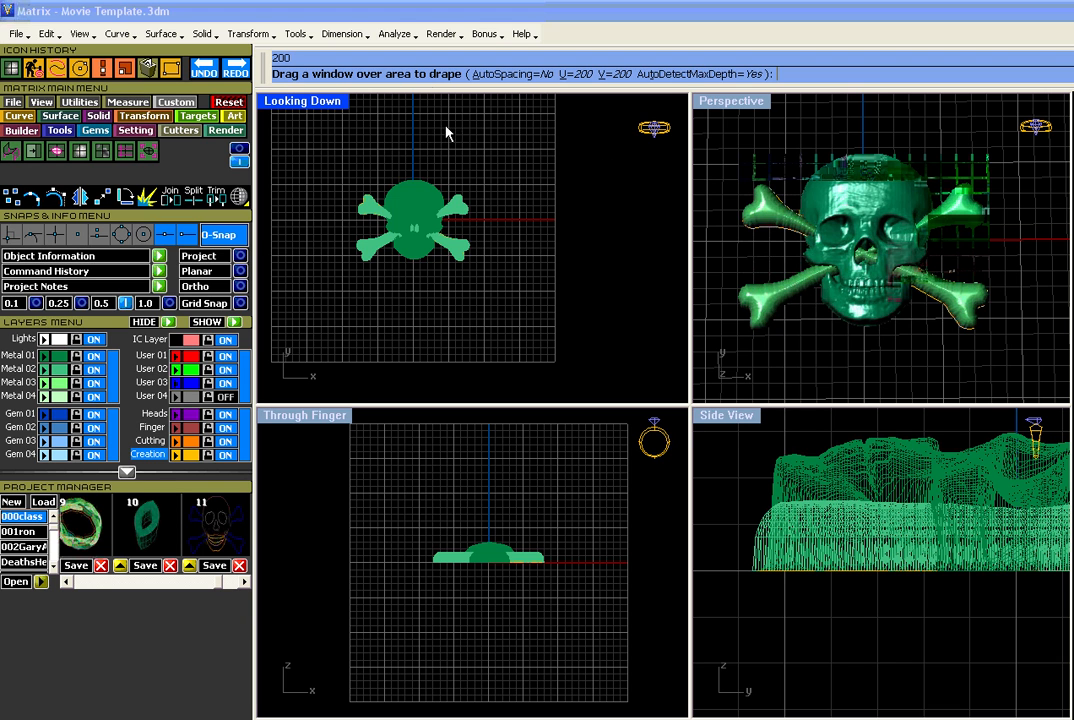
left_click_drag(345, 172, 478, 280)
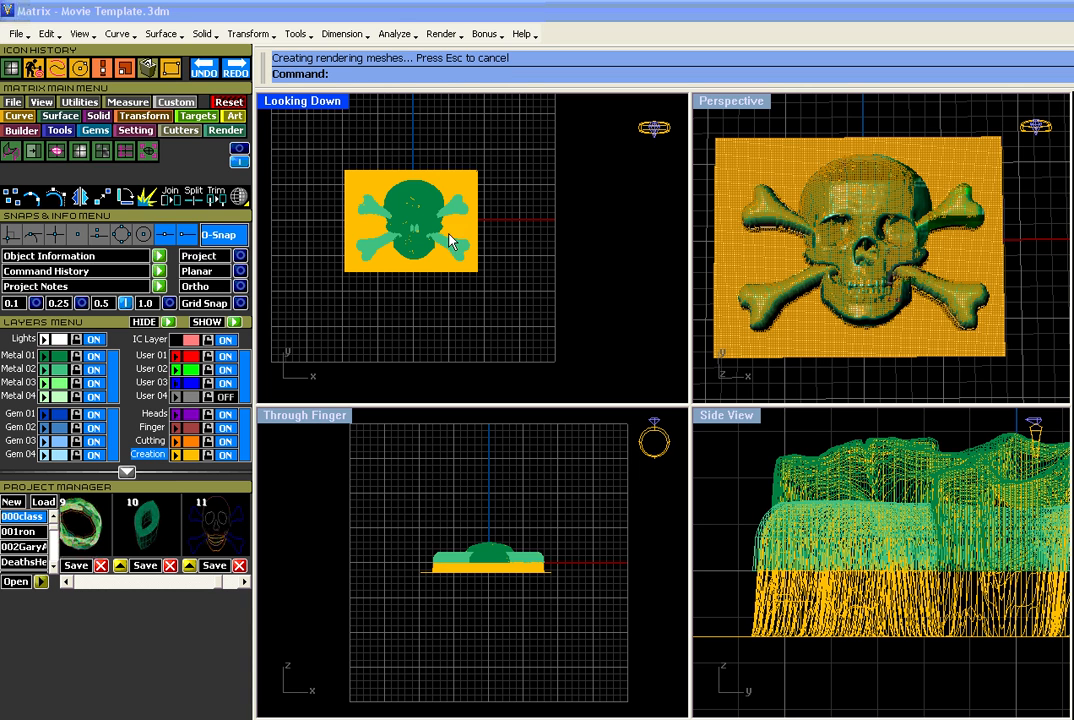
Move the draped surface to the Metal 04 layer, turn off Metal 01 and Metal 02, and inspect its relief in an enlarged Perspective view.
right_click_drag(990, 379, 985, 293)
double_click(744, 101)
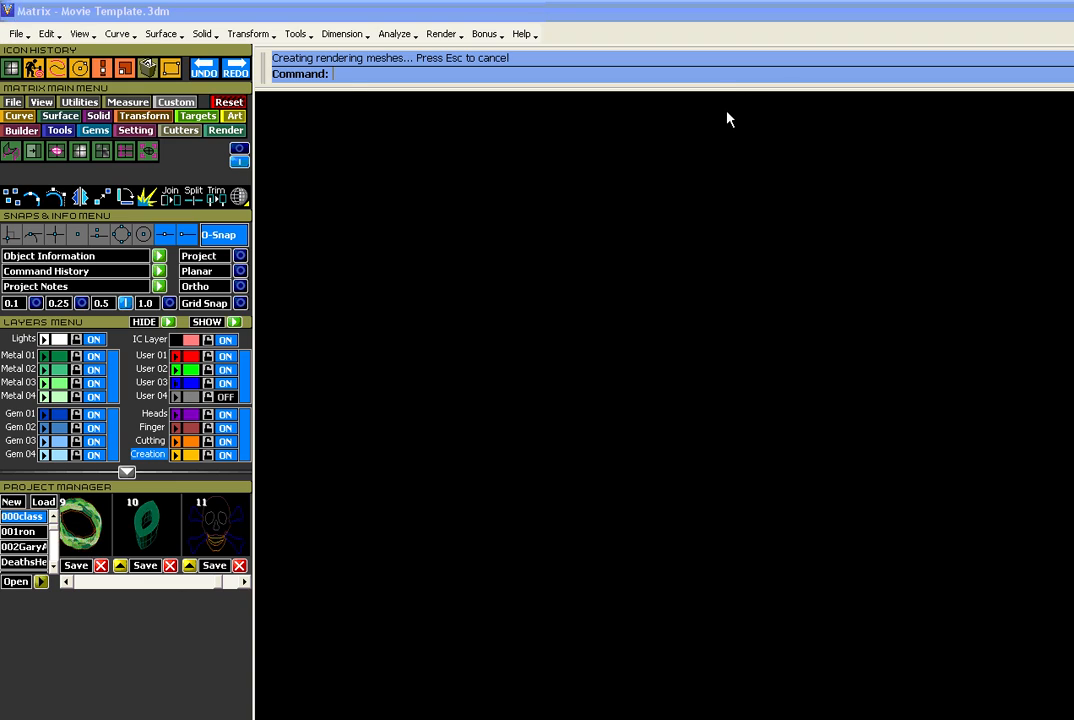
left_click(44, 396)
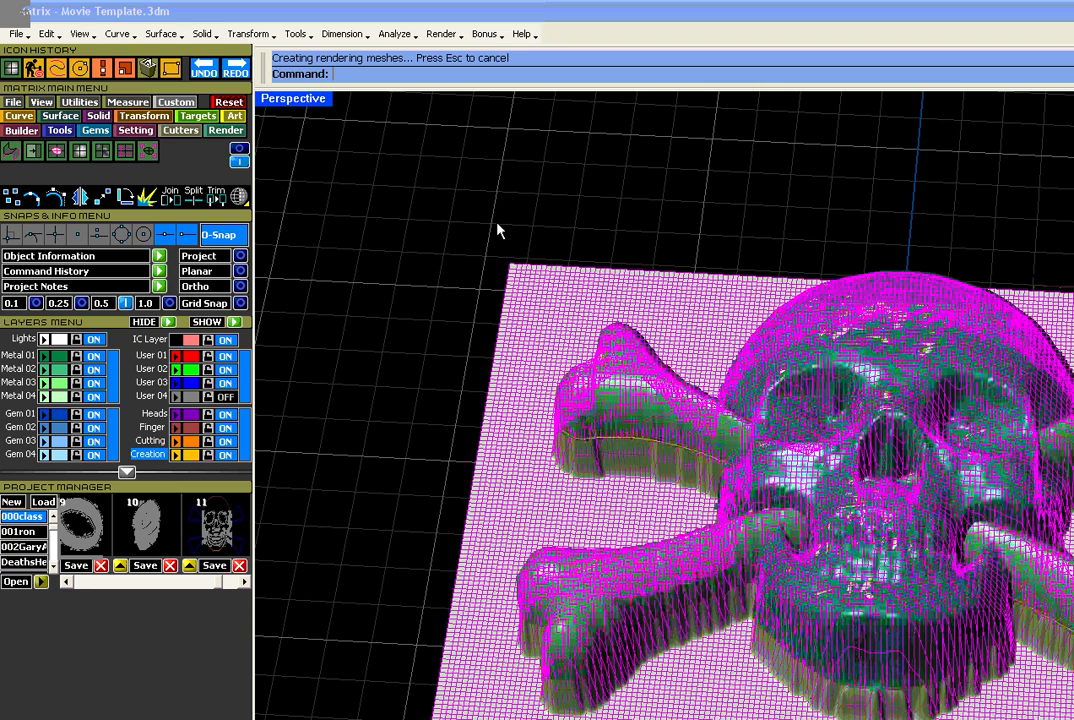
left_click(499, 230)
left_click(96, 366)
left_click(94, 356)
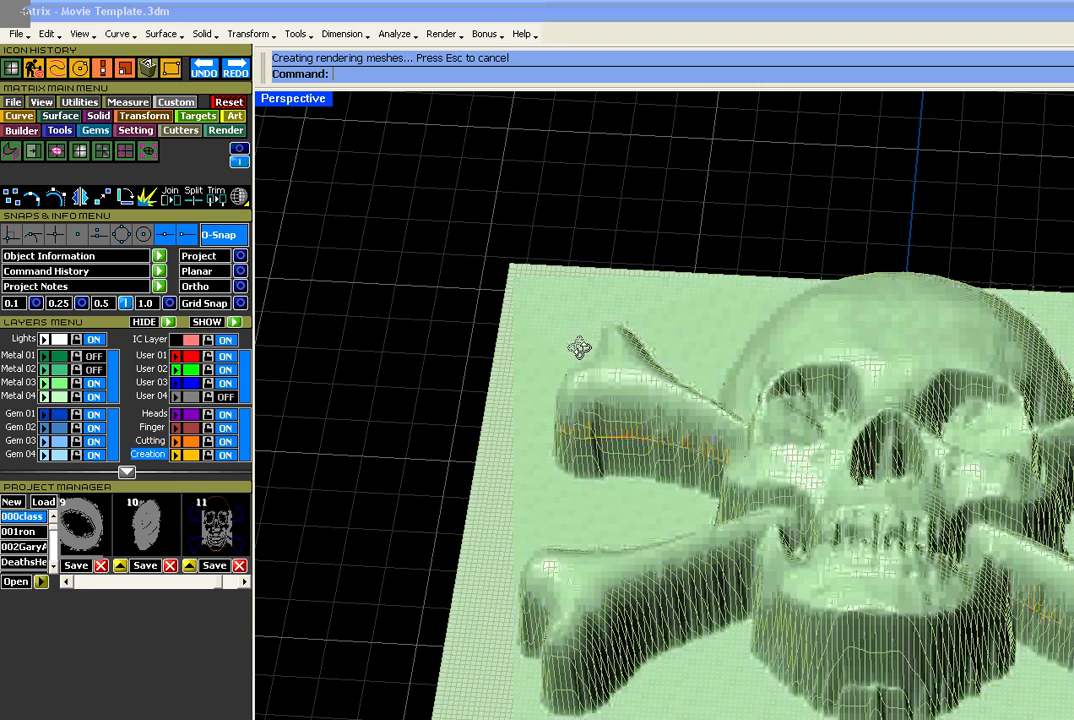
right_click_drag(579, 348, 597, 379)
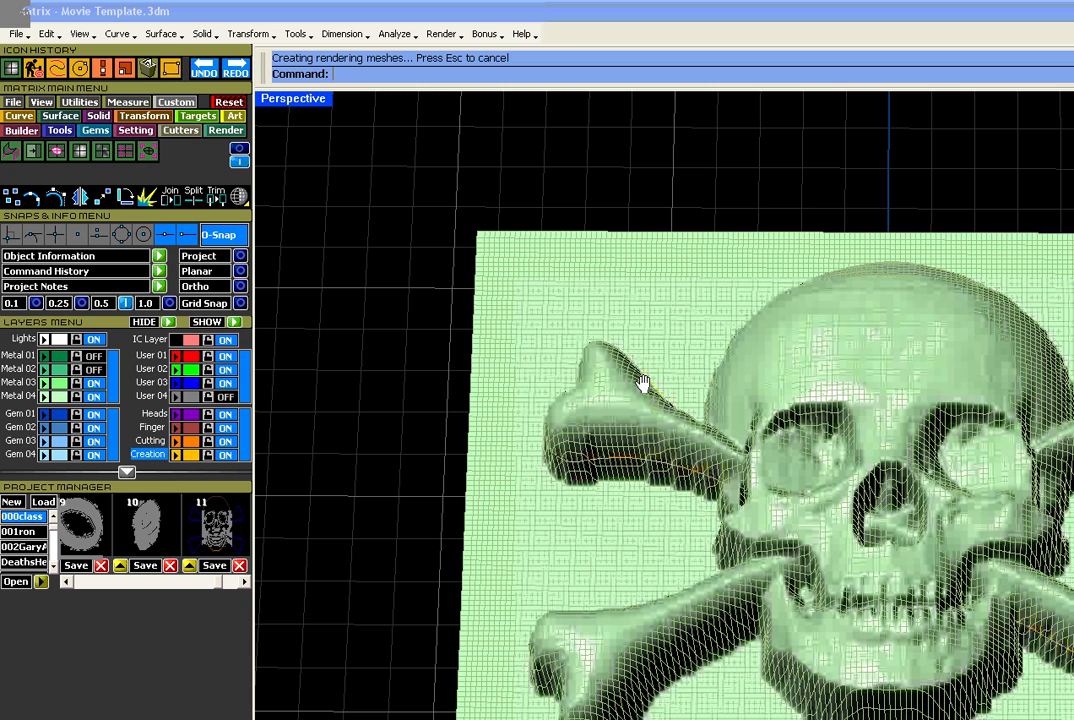
right_click_drag(642, 383, 620, 307)
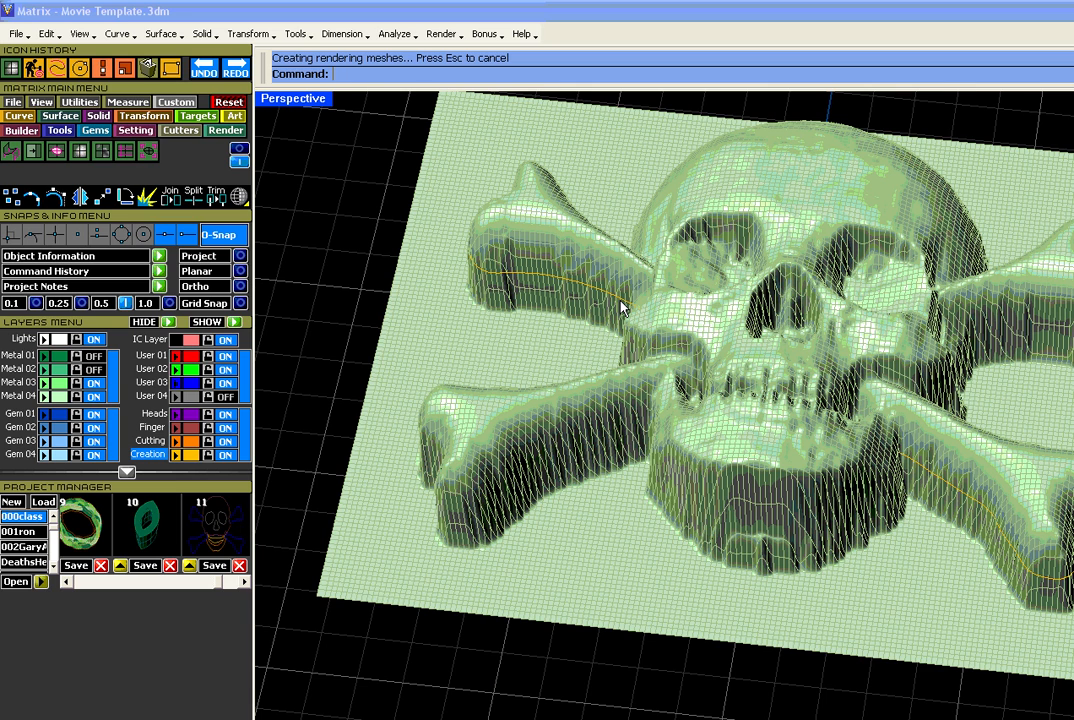
right_click_drag(620, 307, 650, 403)
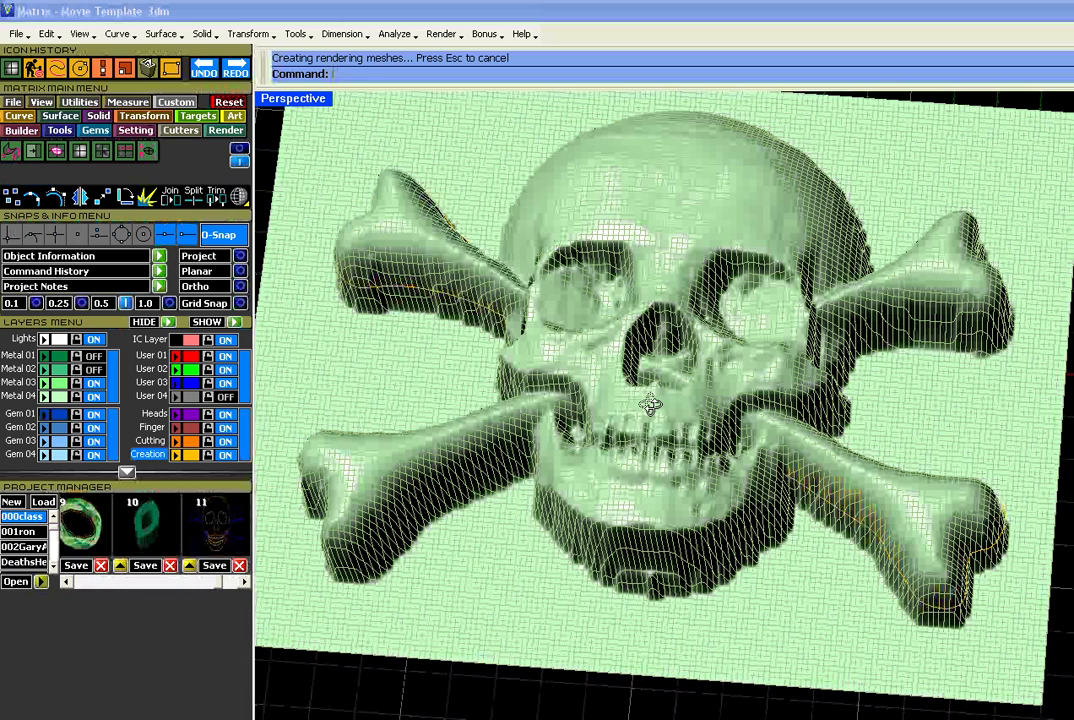
right_click_drag(650, 403, 653, 436)
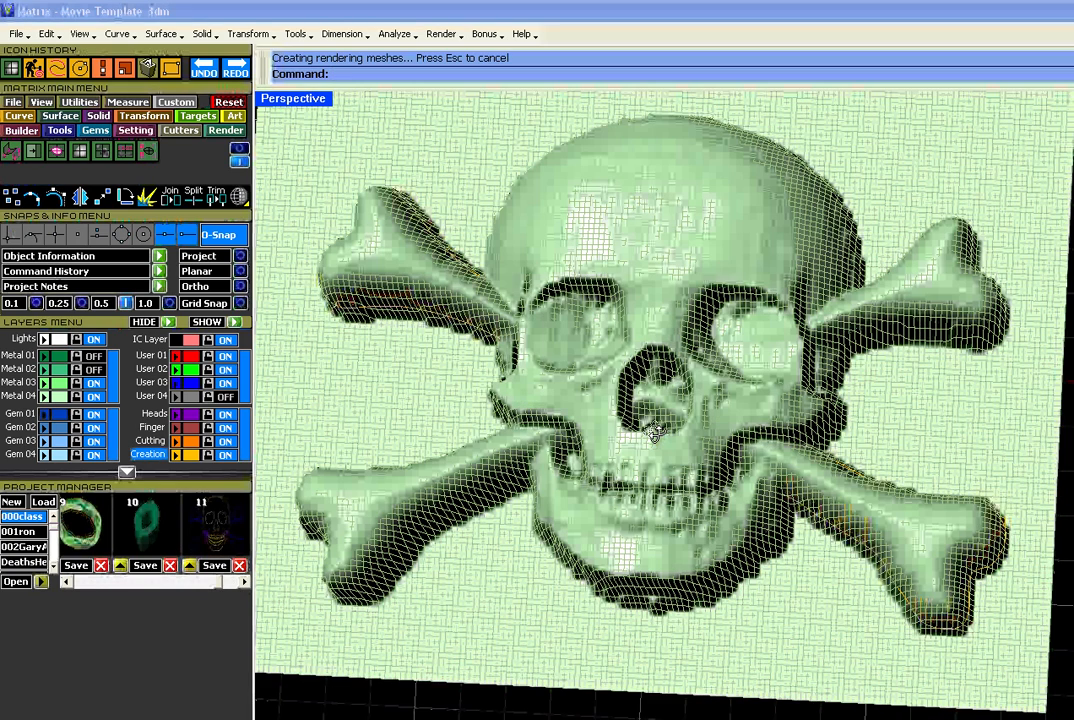
right_click_drag(653, 432, 660, 410)
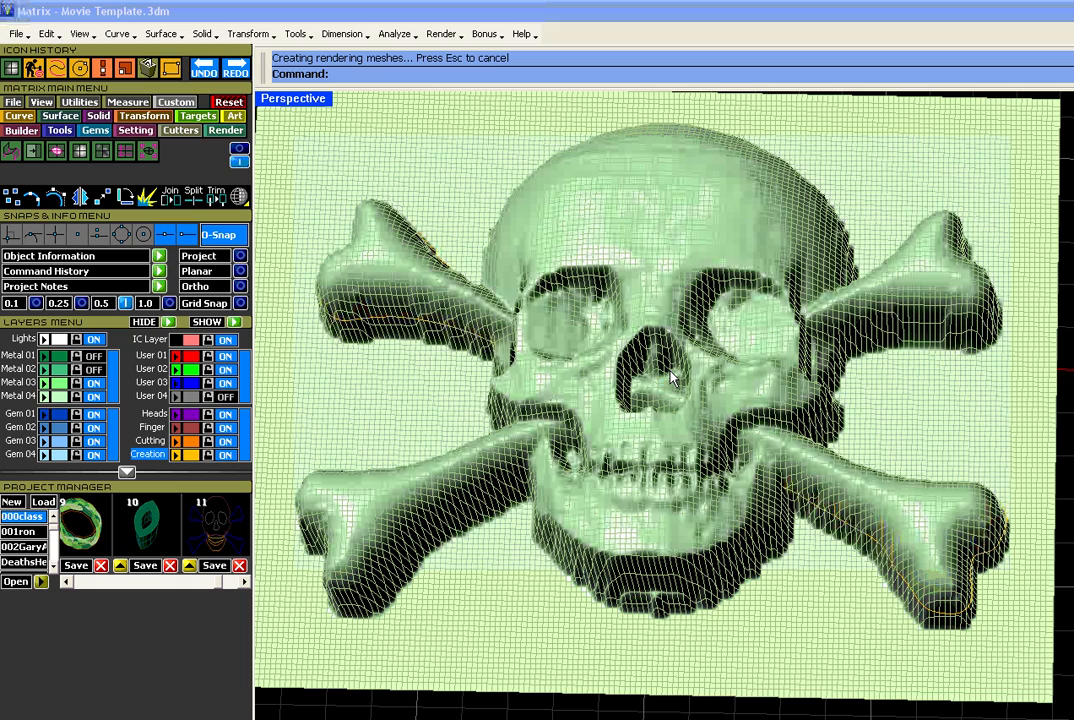
Delete the draped surface and turn the Metal 01 and Metal 02 layers back on.
left_click(882, 149)
key("Delete")
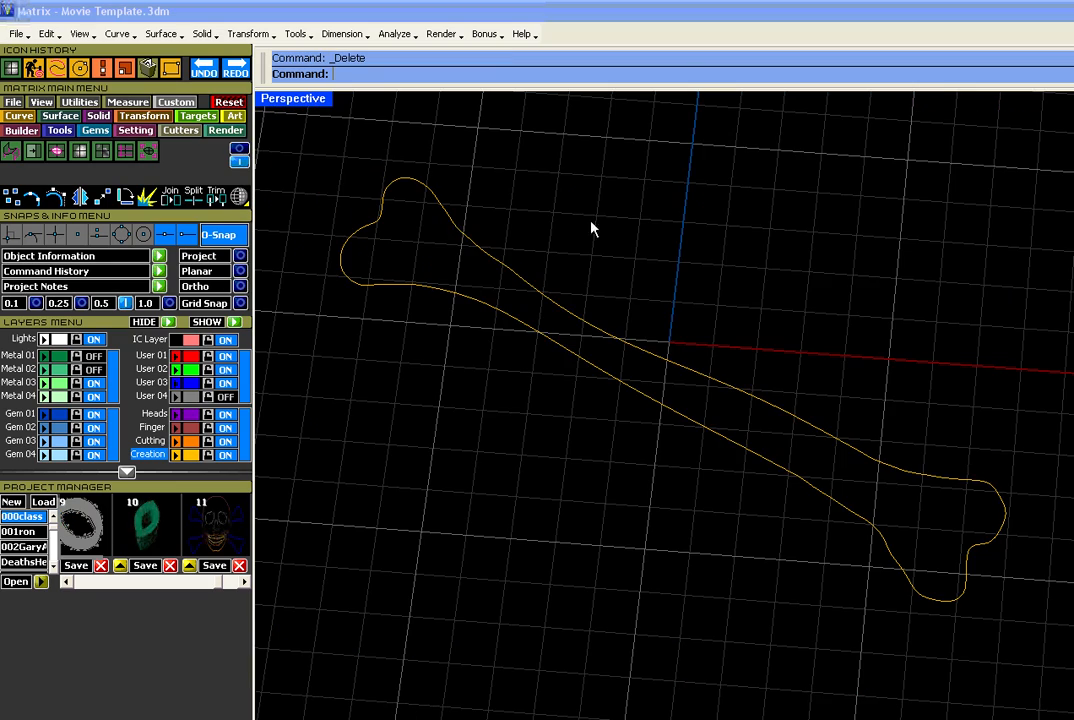
left_click(93, 355)
left_click(93, 369)
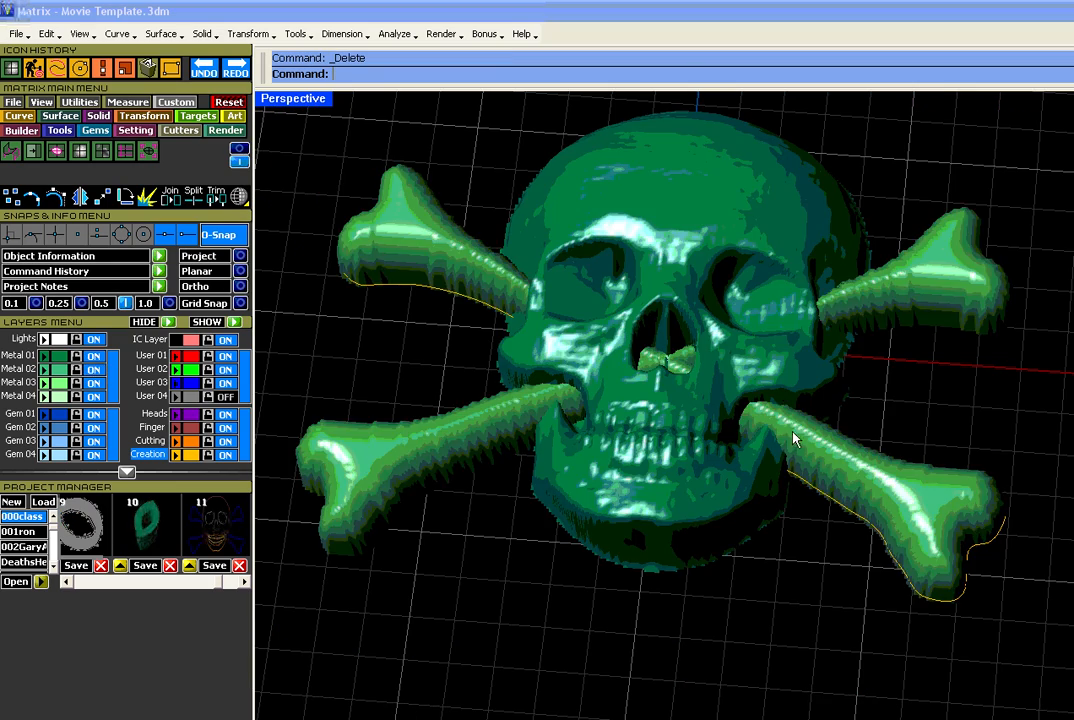
right_click_drag(782, 466, 776, 466)
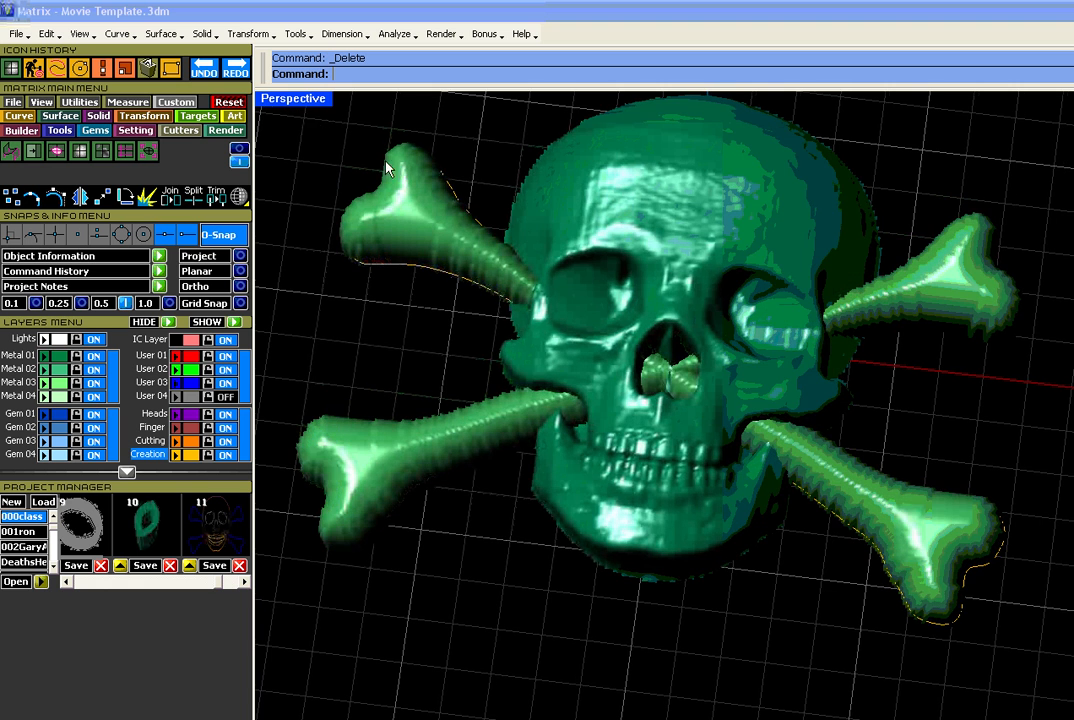
Restore the four-view layout and draw a four-point, downward-bowed interpolated curve across the nose cavity in the Through Finger view.
double_click(321, 104)
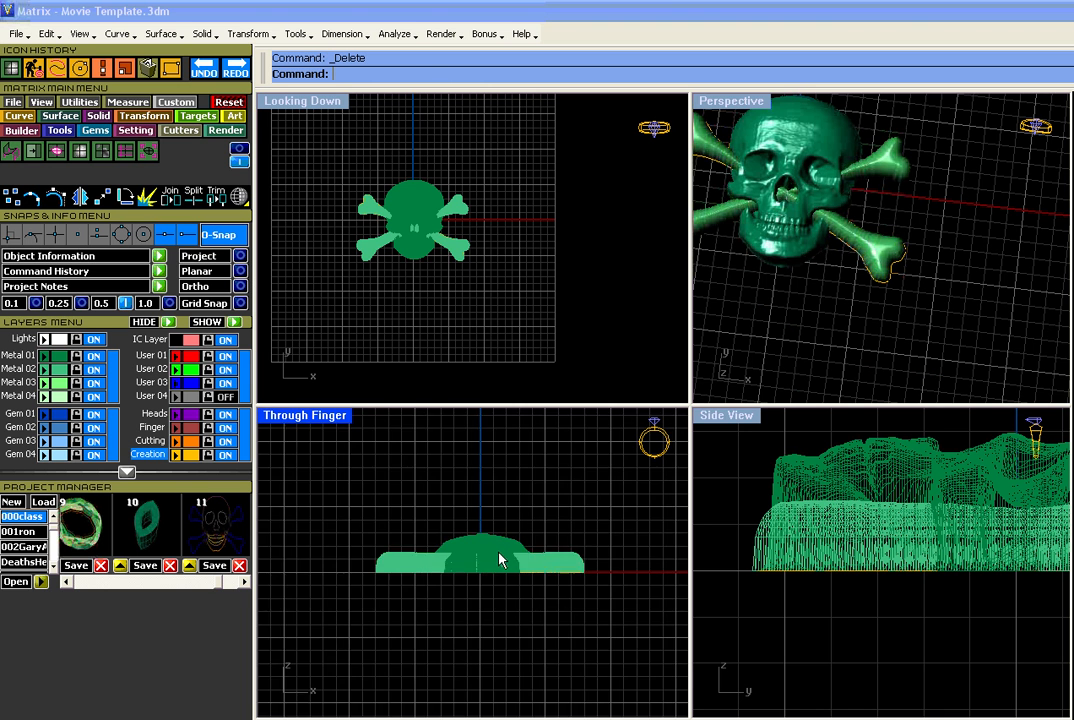
scroll(500, 560, "up", 5)
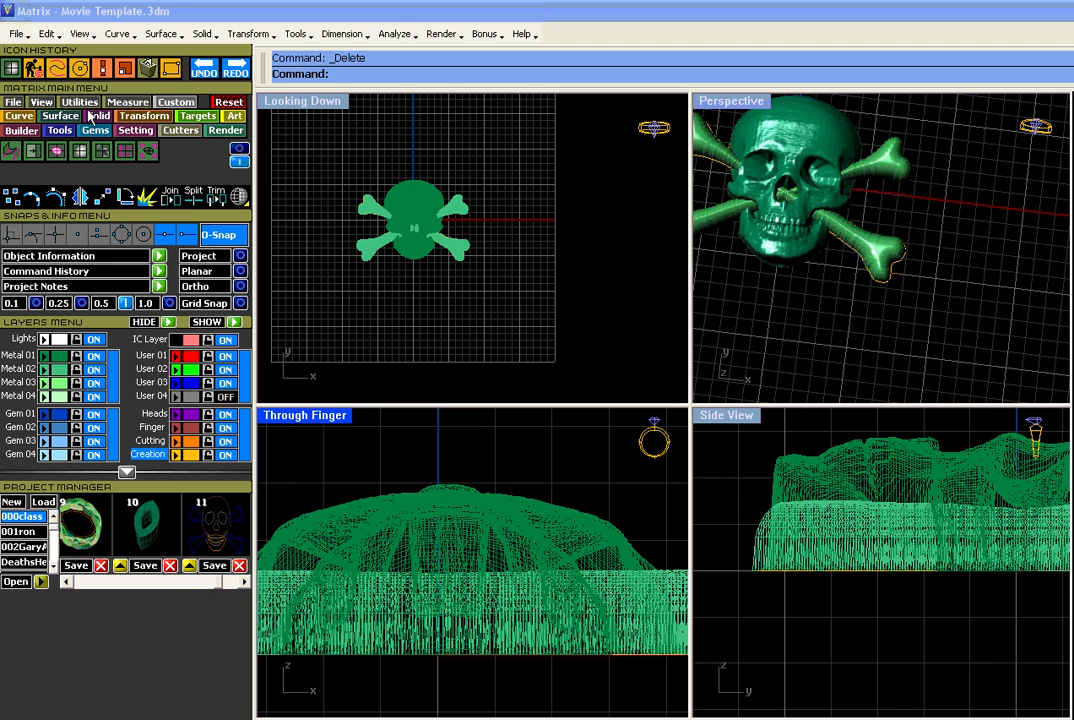
left_click(20, 116)
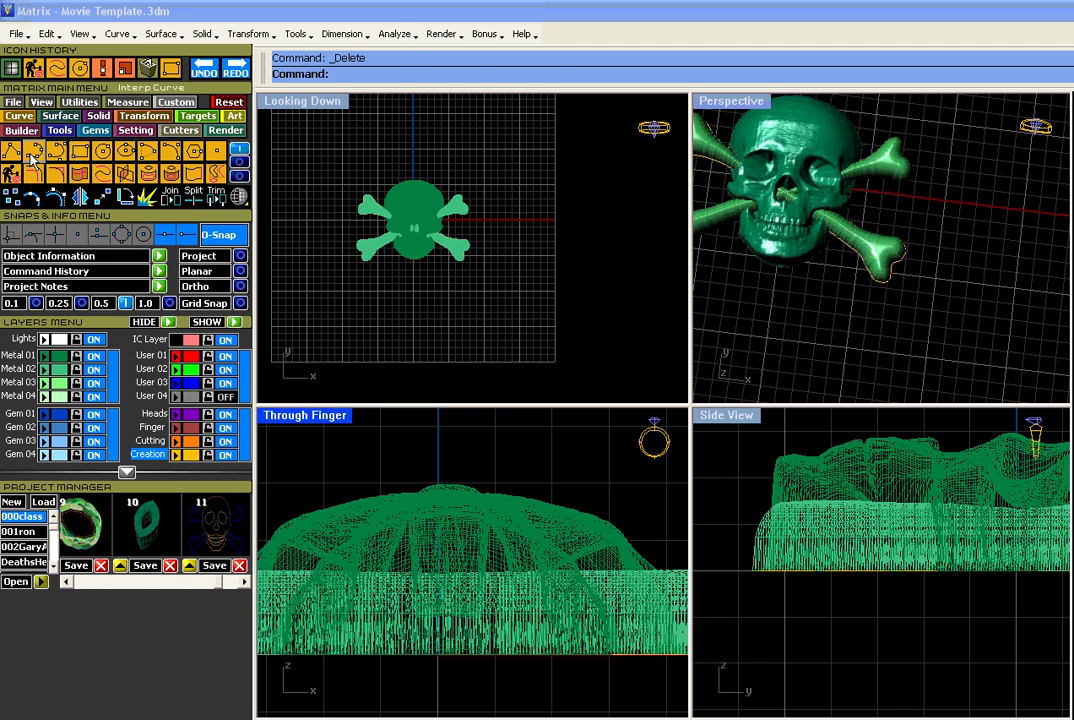
left_click(33, 153)
scroll(437, 514, "up", 3)
left_click(363, 537)
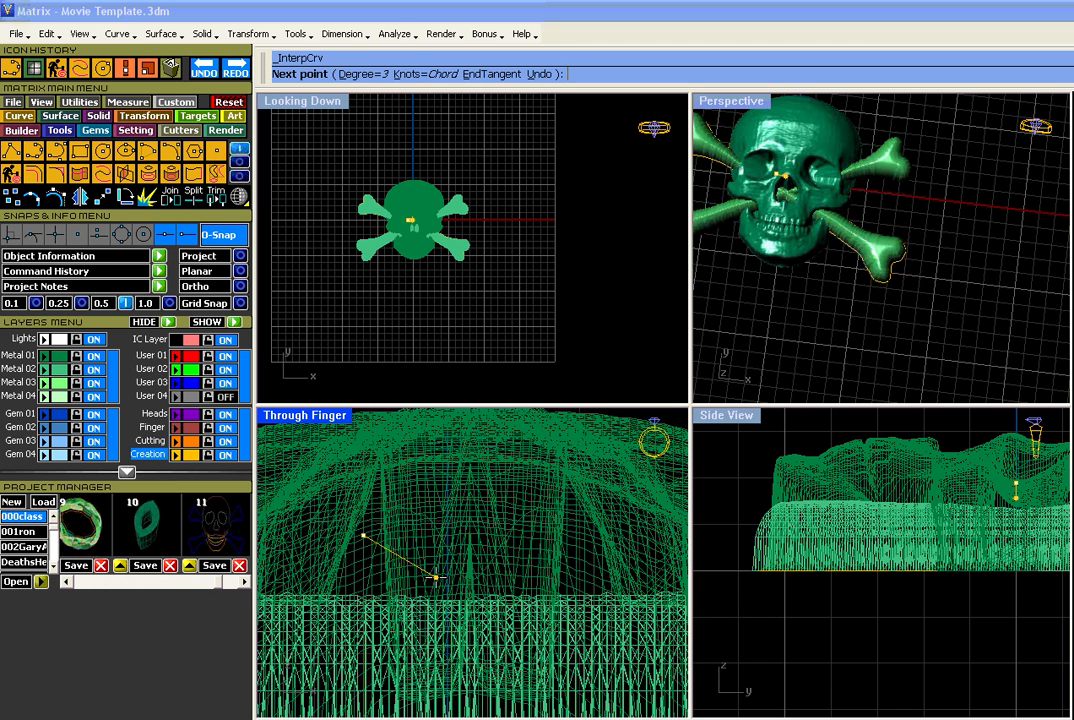
left_click(450, 581)
left_click(545, 567)
left_click(577, 532)
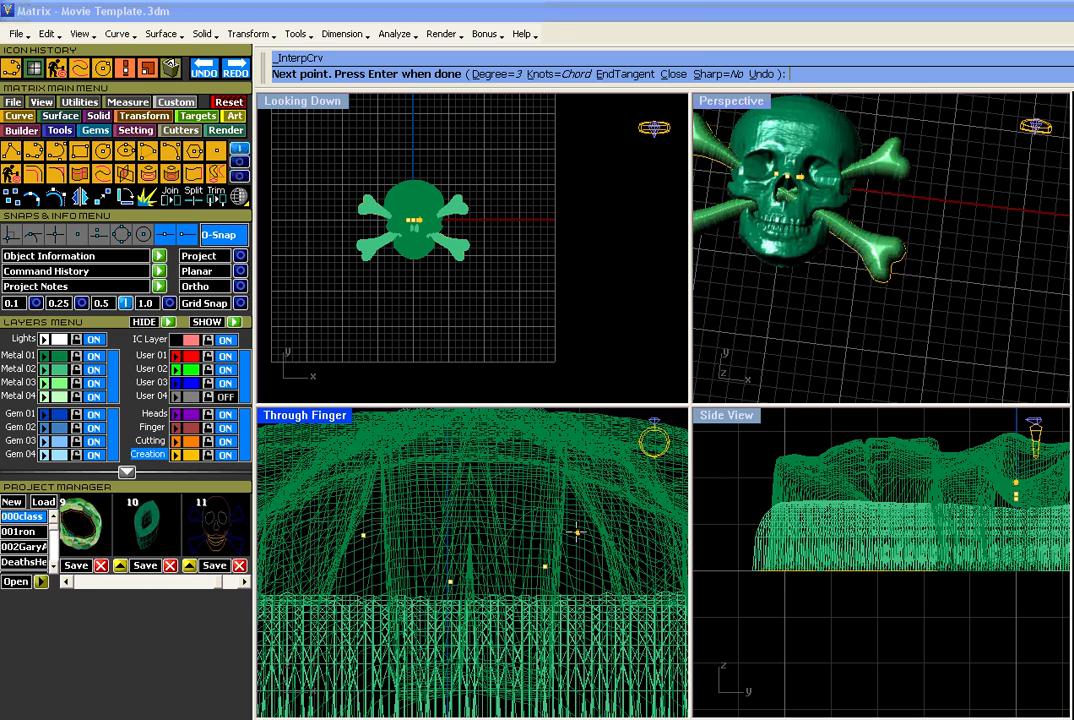
key("Return")
Extrude the nose curve toward the chin so the surface covers the bones showing through the nose cavity.
left_click(570, 549)
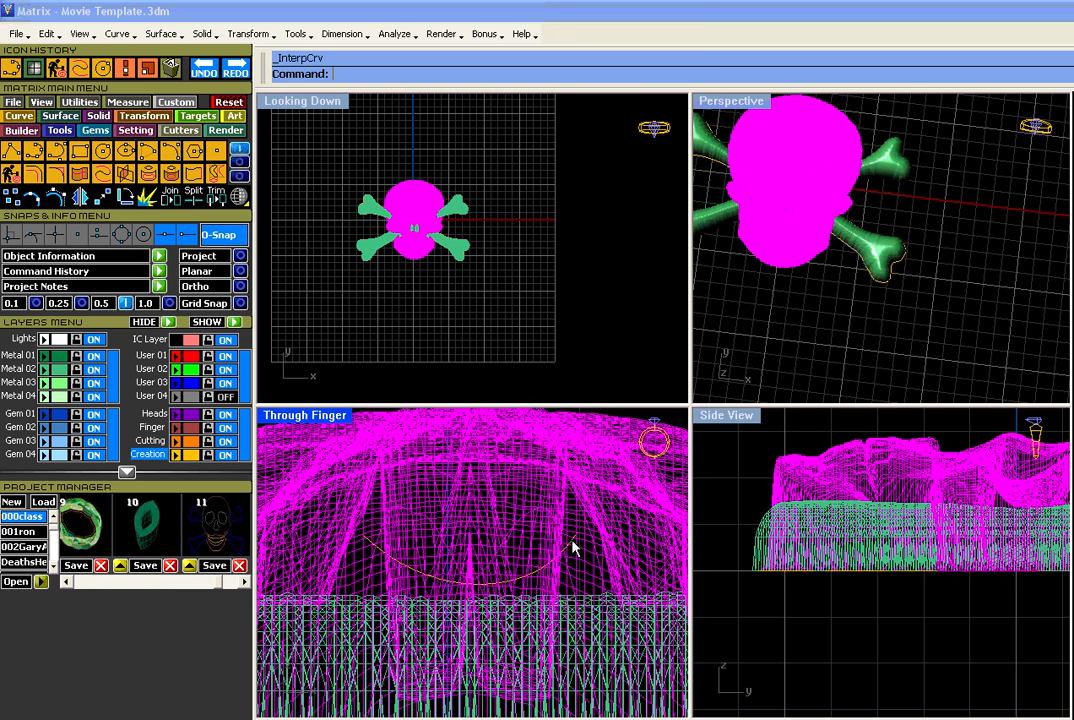
key("Escape")
scroll(415, 221, "up", 5)
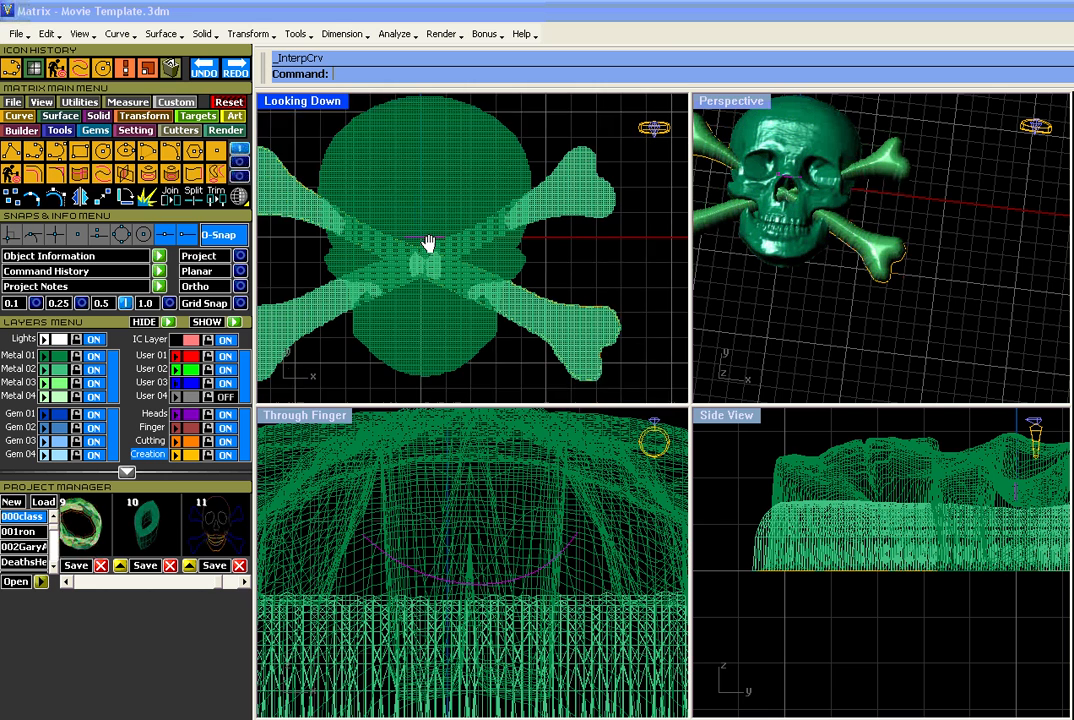
right_click_drag(427, 244, 433, 184)
left_click(57, 150)
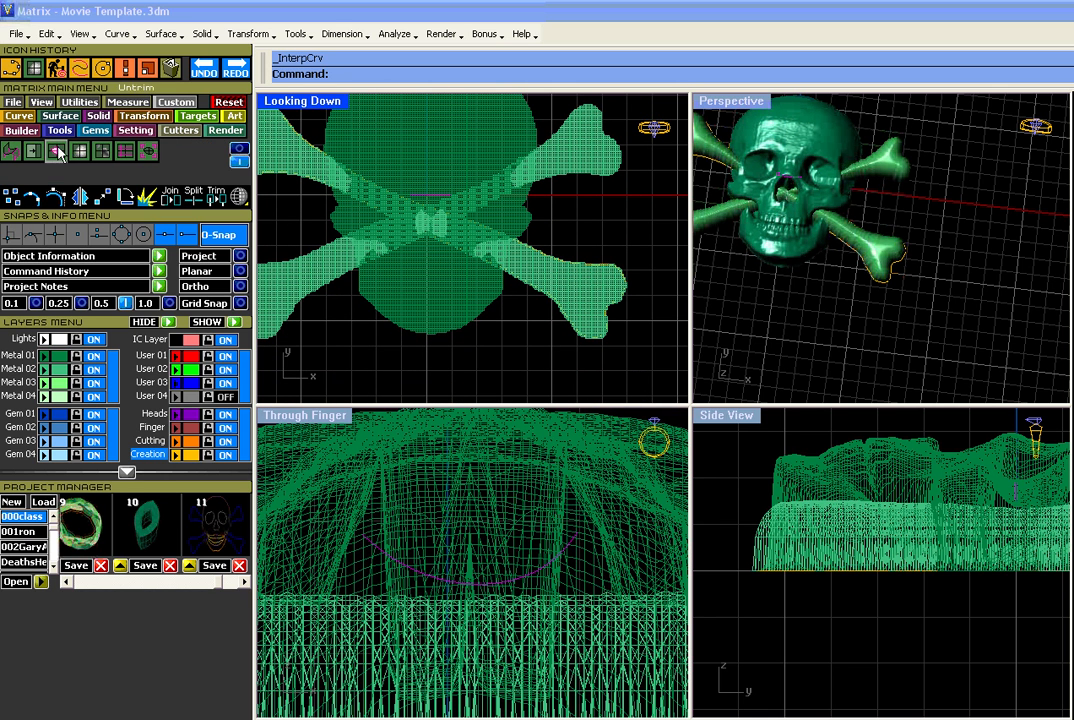
left_click(239, 149)
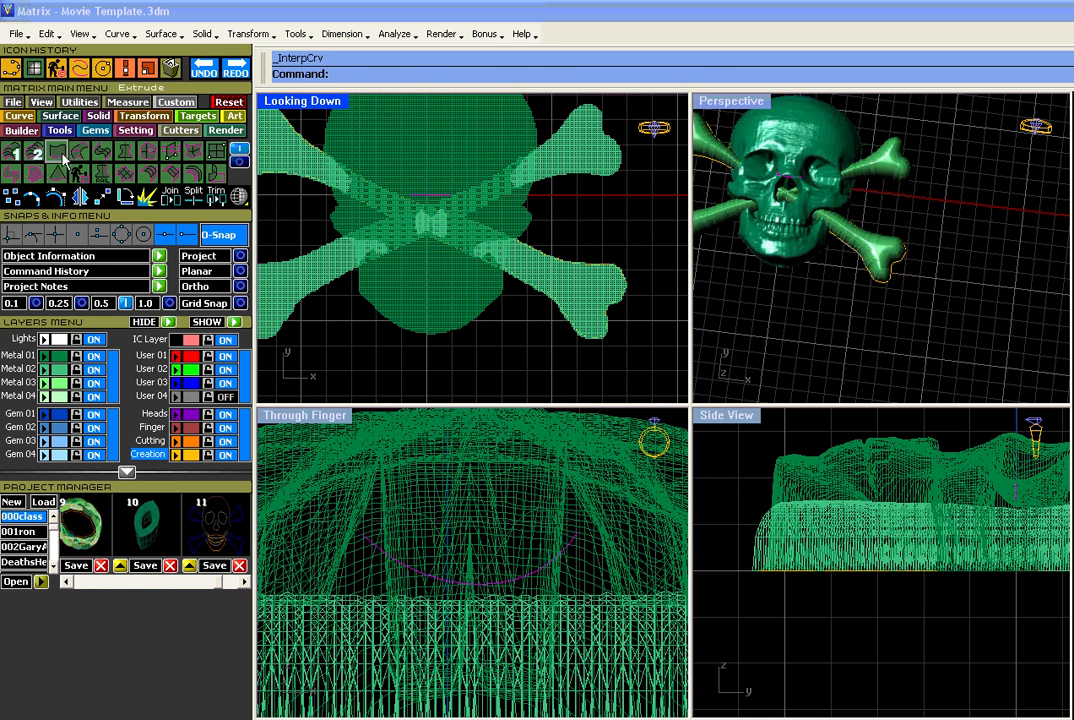
left_click(64, 158)
left_click(412, 247)
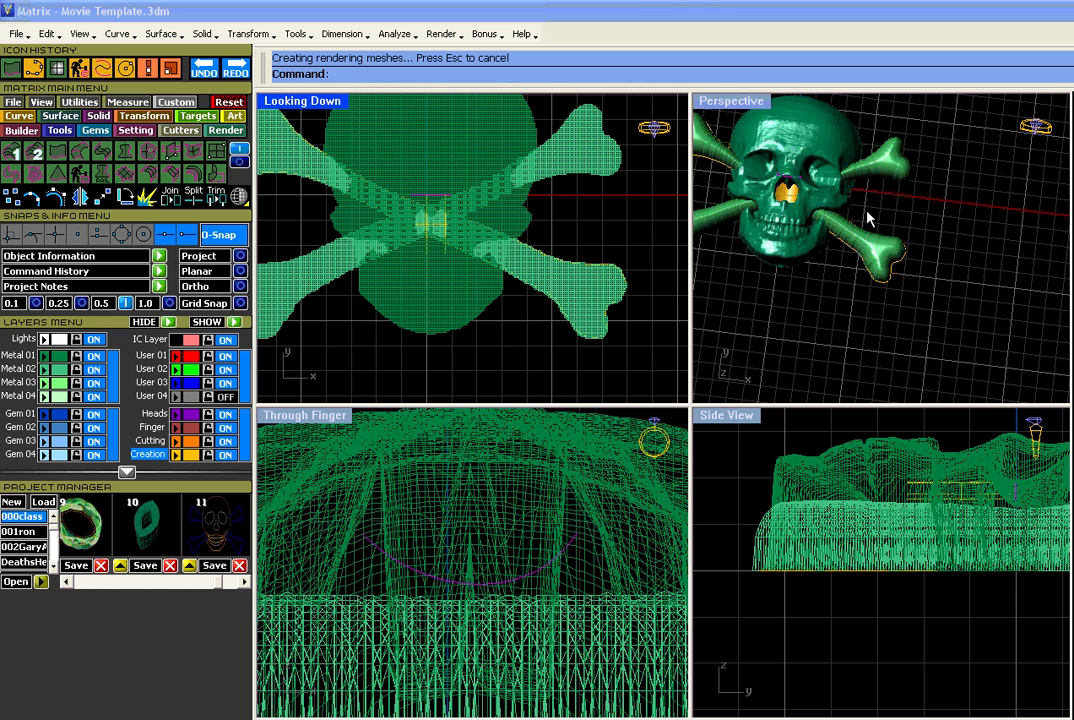
Drape a 158 by 121 surface over the whole skull and crossbones with a surrounding margin in the Looking Down view.
right_click_drag(868, 220, 895, 199)
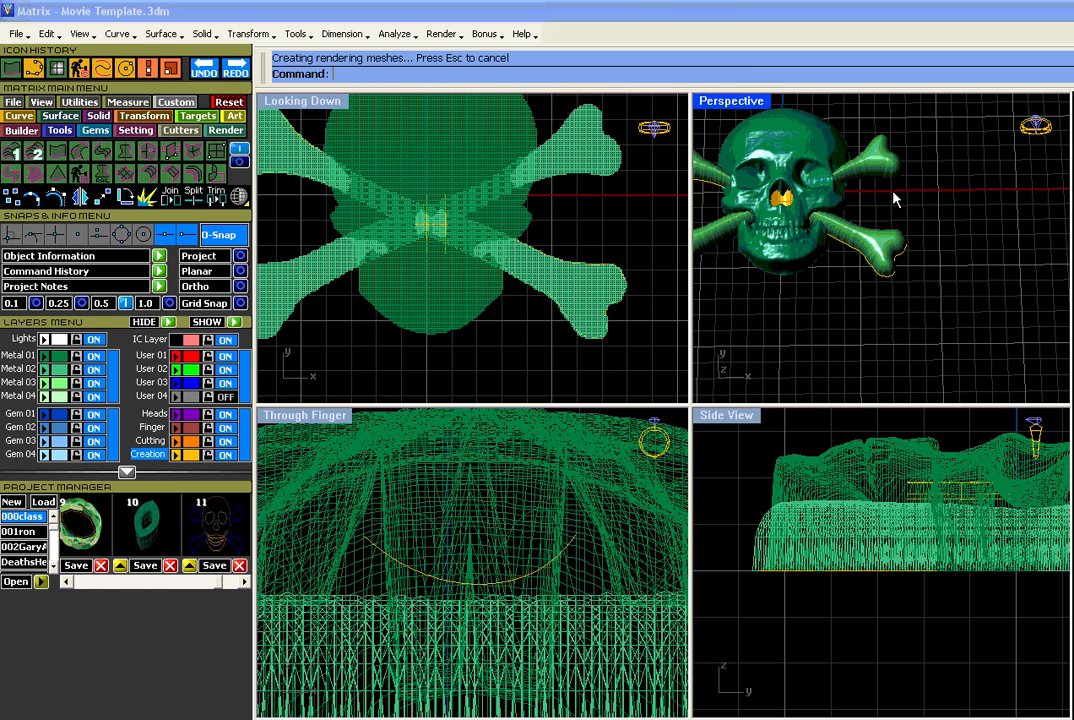
scroll(600, 236, "down", 5)
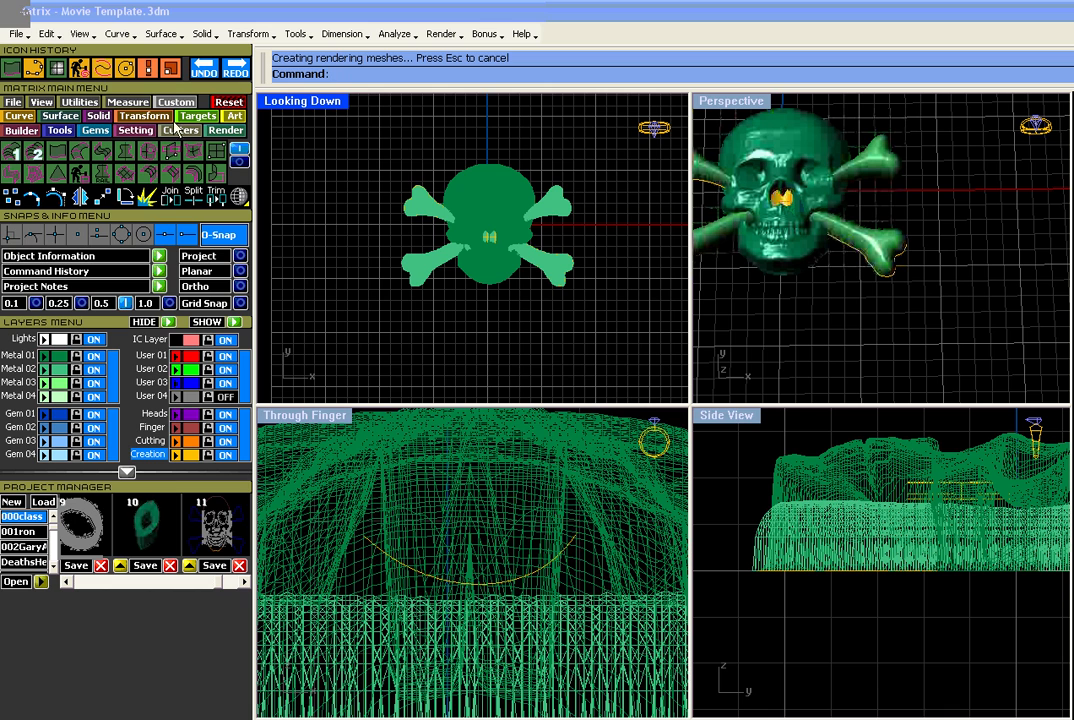
left_click(11, 66)
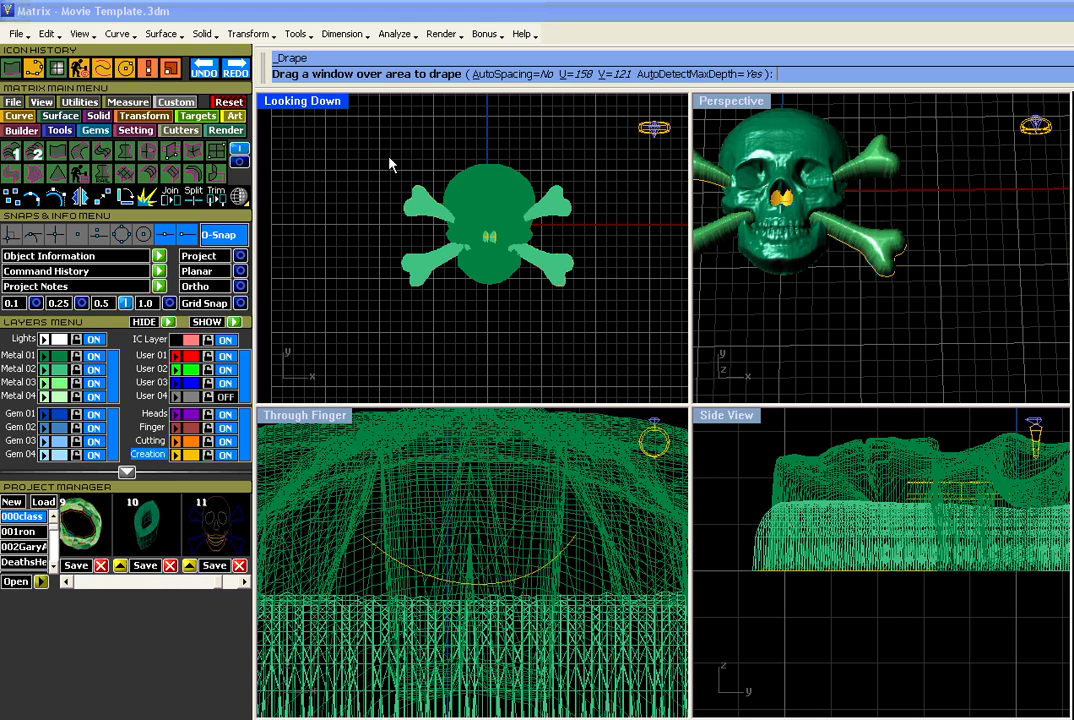
left_click_drag(390, 165, 589, 301)
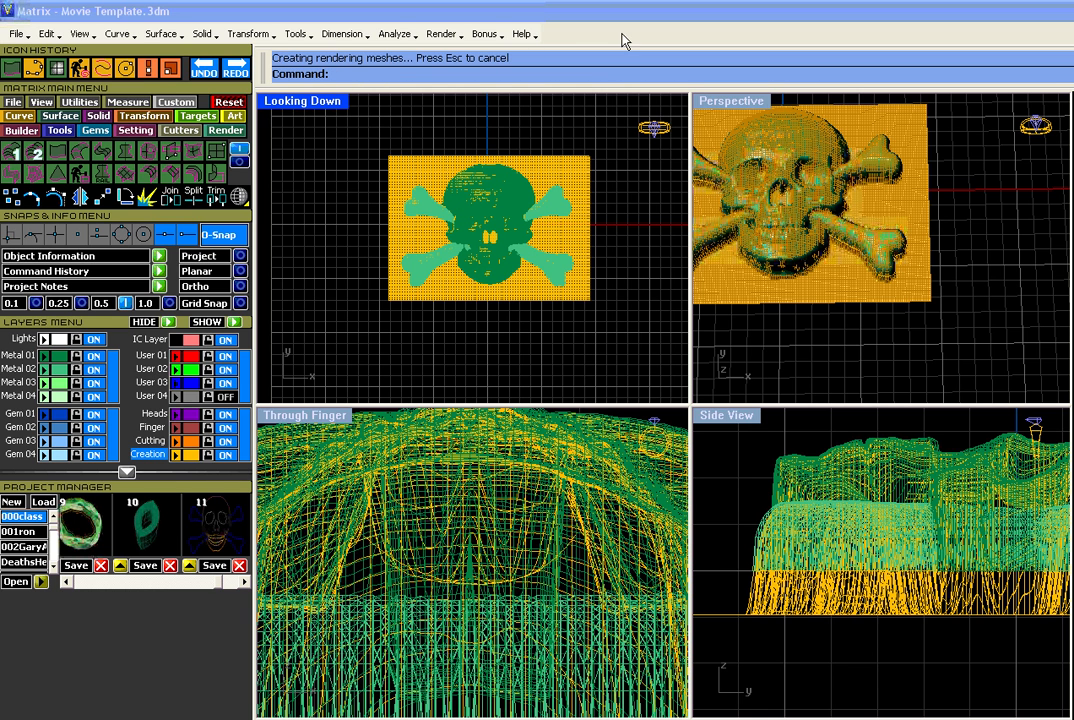
Move the new draped surface to the Metal 04 layer and turn off Metal 01 and Metal 02 in an enlarged Perspective view.
left_click(740, 106)
double_click(740, 106)
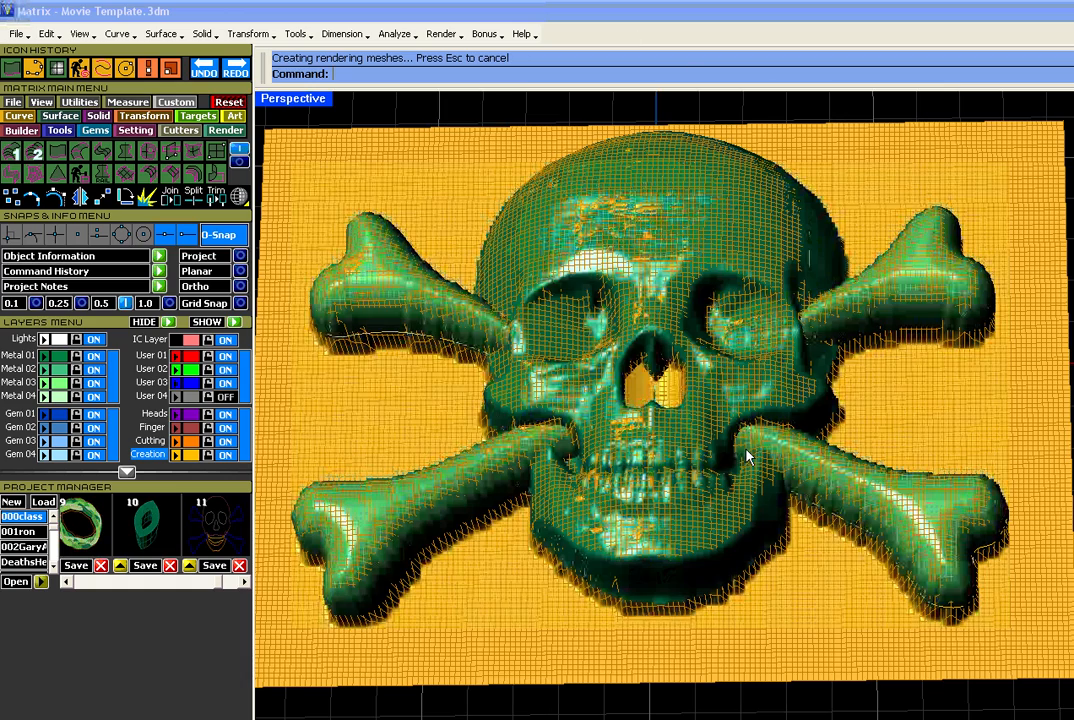
right_click_drag(746, 457, 679, 388)
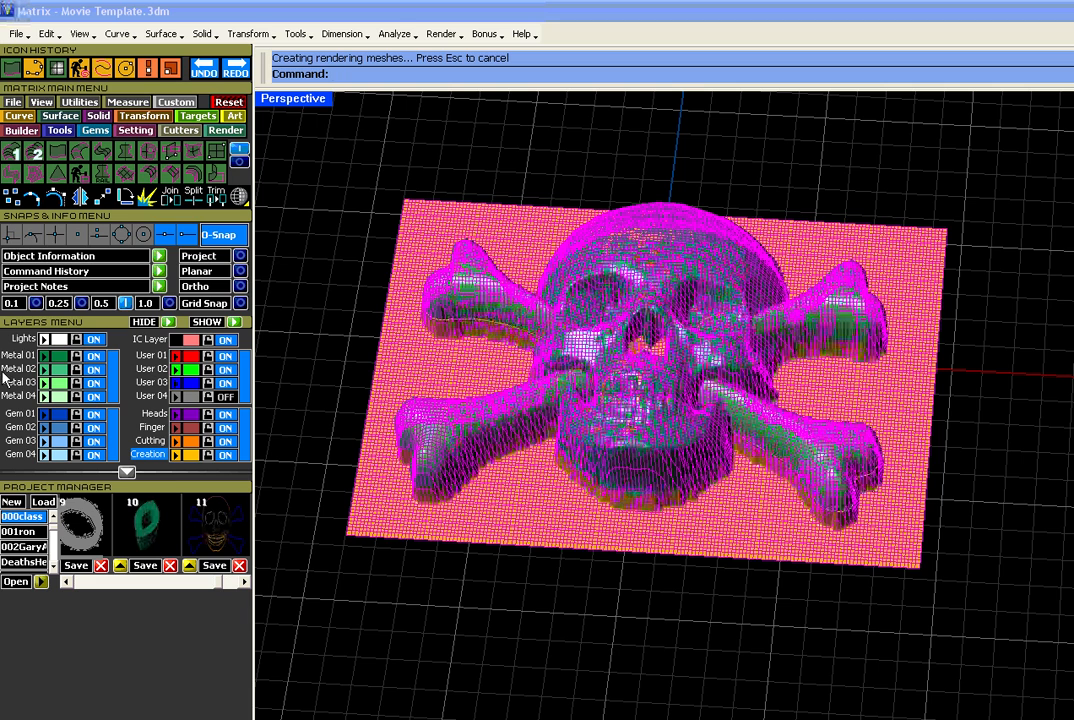
left_click(93, 355)
left_click(93, 369)
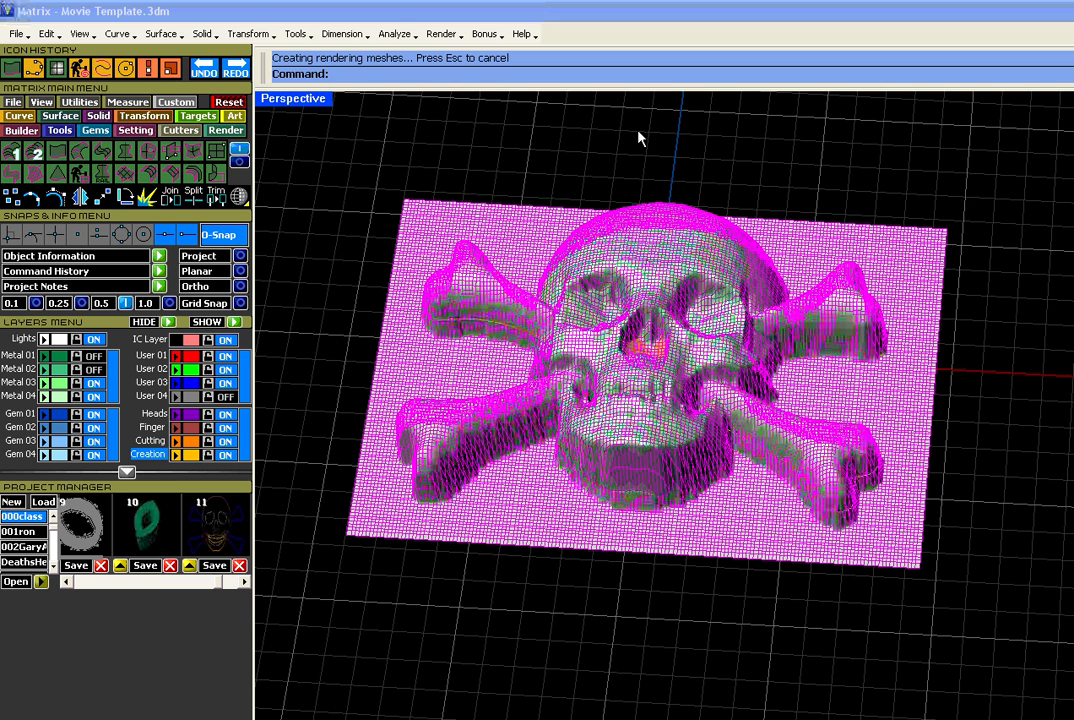
Delete the extruded surface that covers the nose cavity, leaving the draped relief in place.
left_click_drag(822, 513, 744, 496)
key("Delete")
right_click_drag(744, 496, 706, 300)
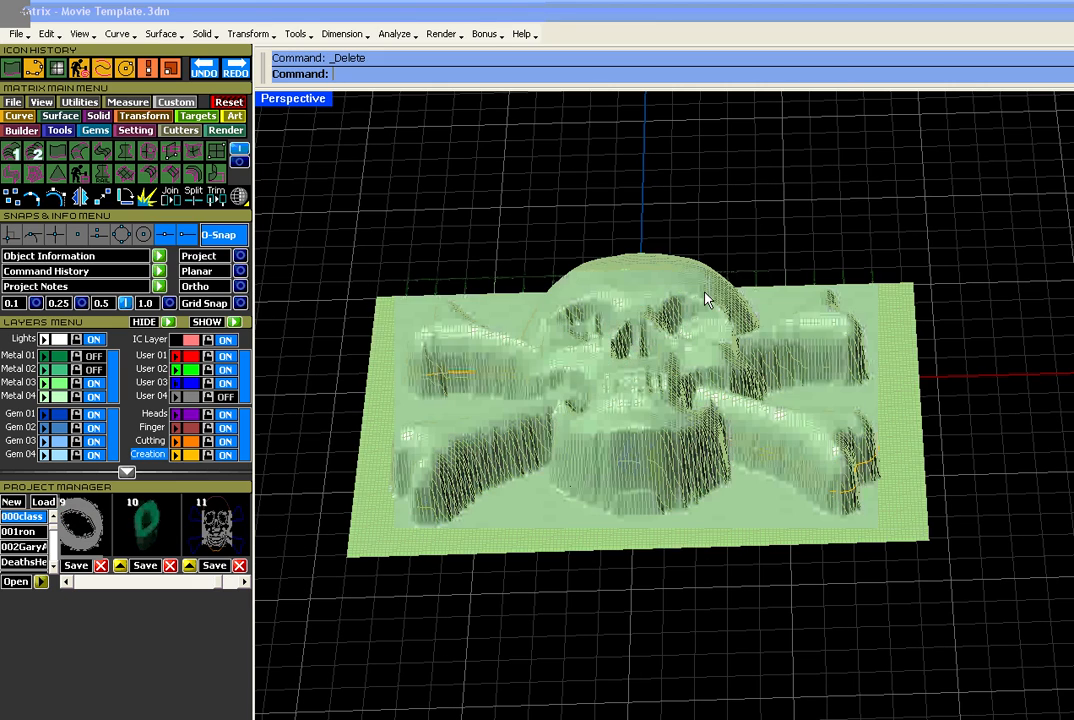
Check the draped surface's object information, inspect its relief from several angles, and restore the four-view layout.
left_click(705, 299)
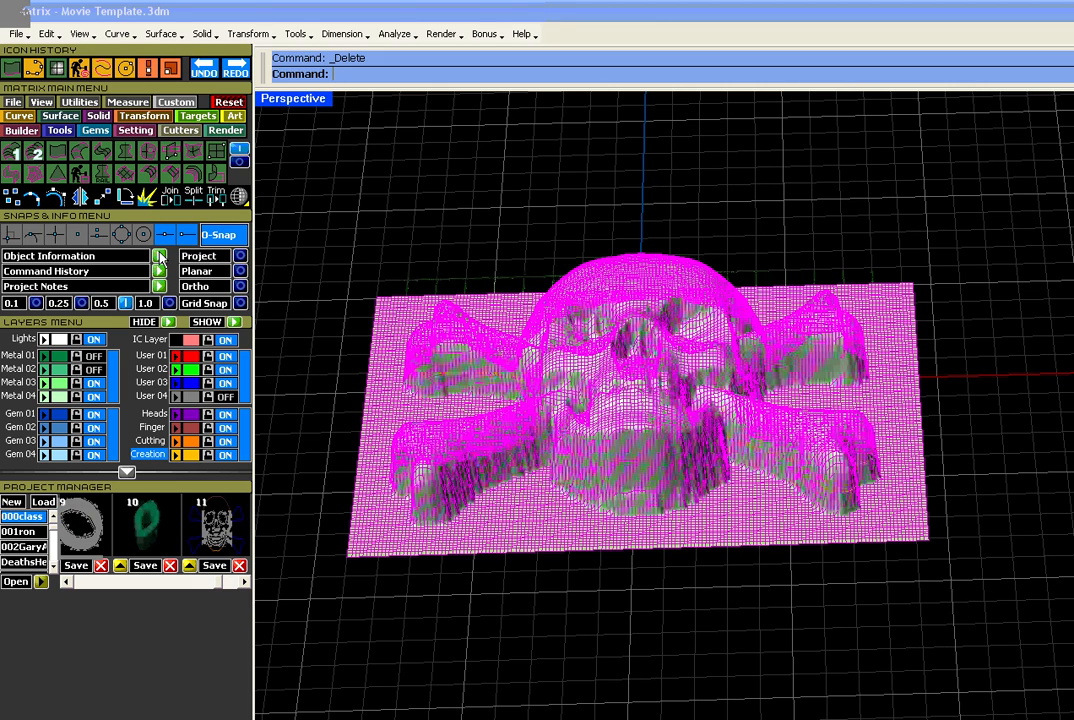
left_click(159, 256)
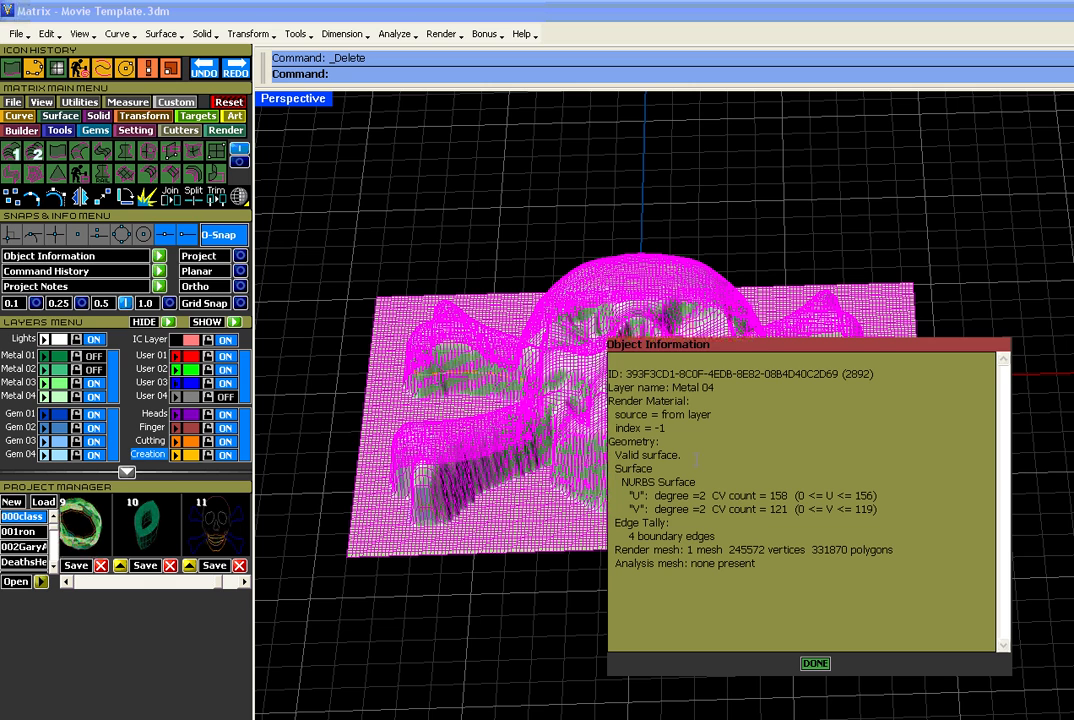
left_click(815, 663)
right_click_drag(757, 580, 700, 620)
left_click(825, 130)
right_click_drag(814, 168, 805, 360)
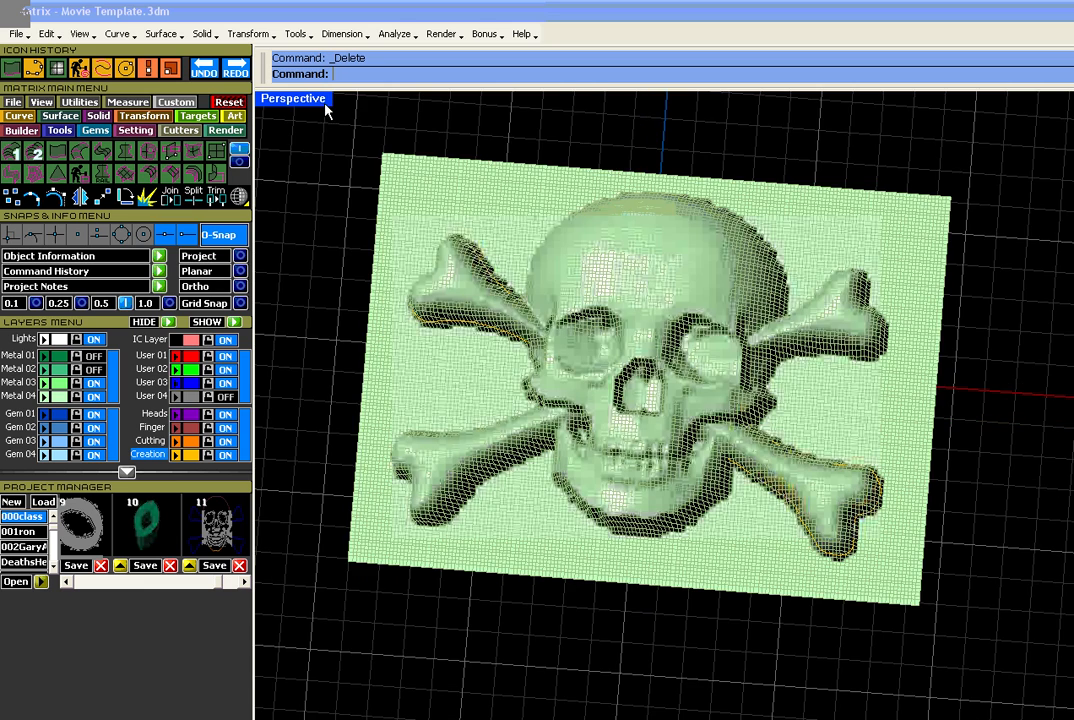
double_click(325, 105)
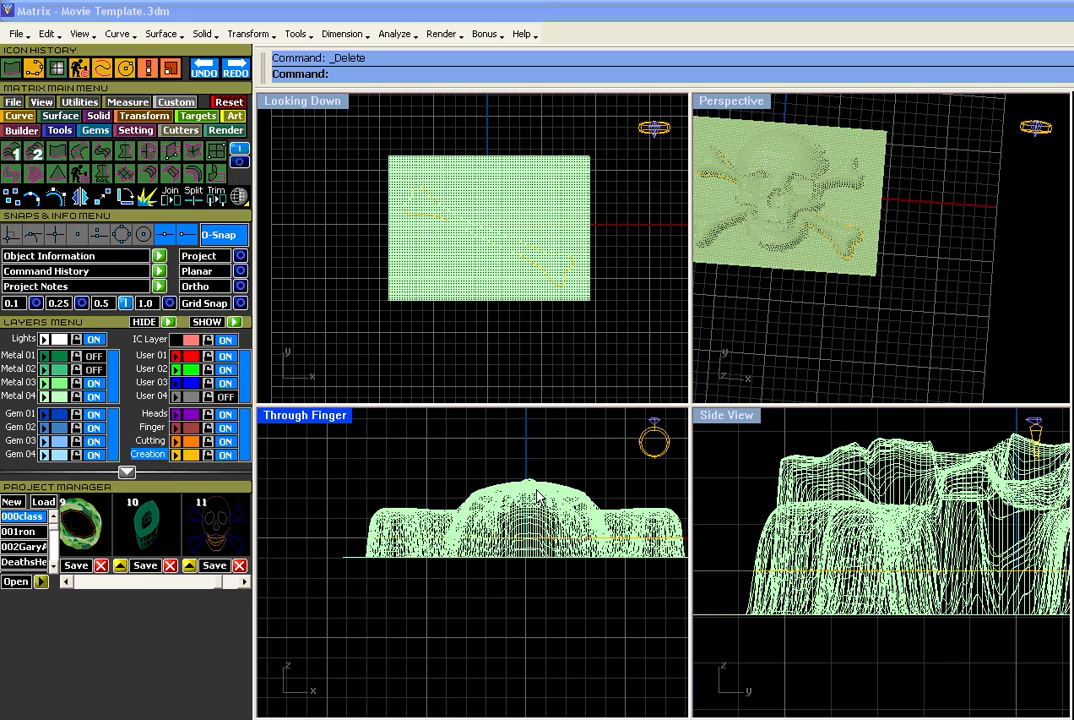
Draw a straight horizontal polyline across the draped surface just above its flat base in the Through Finger view.
right_click_drag(537, 495, 485, 473)
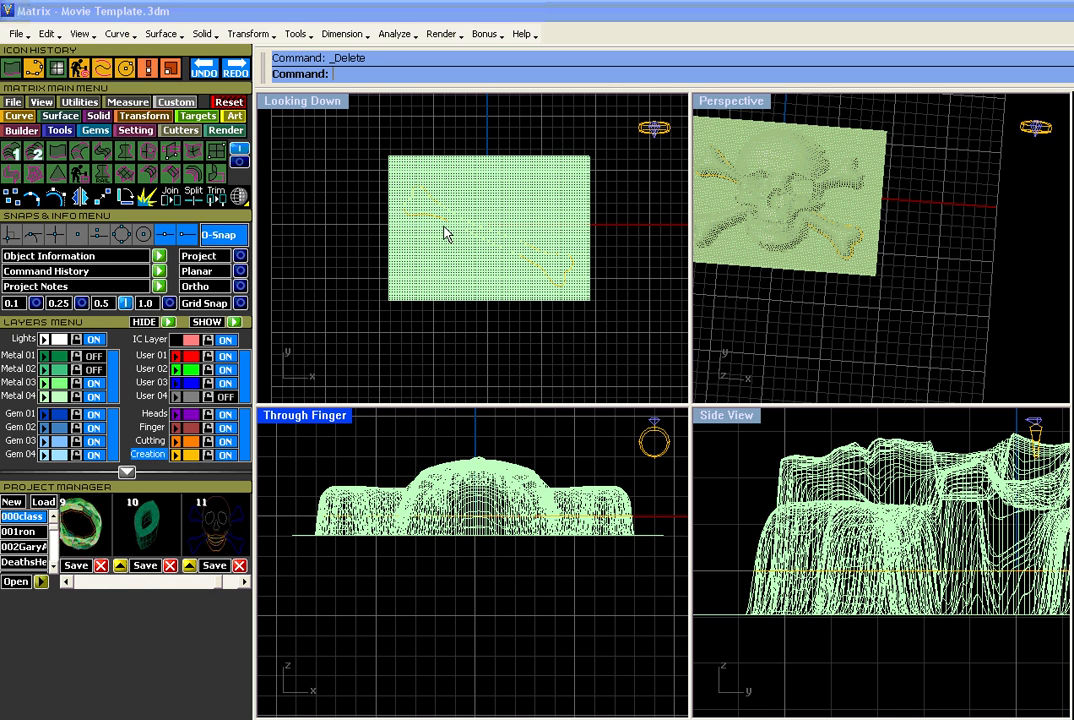
left_click(10, 116)
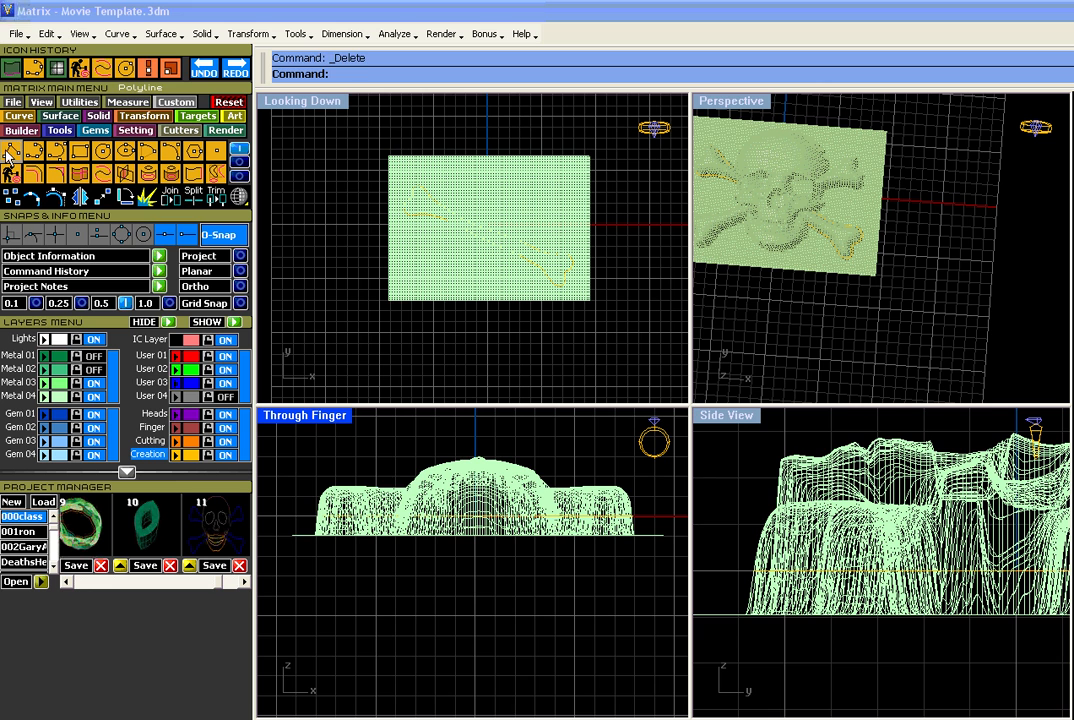
left_click(10, 150)
scroll(292, 534, "up", 5)
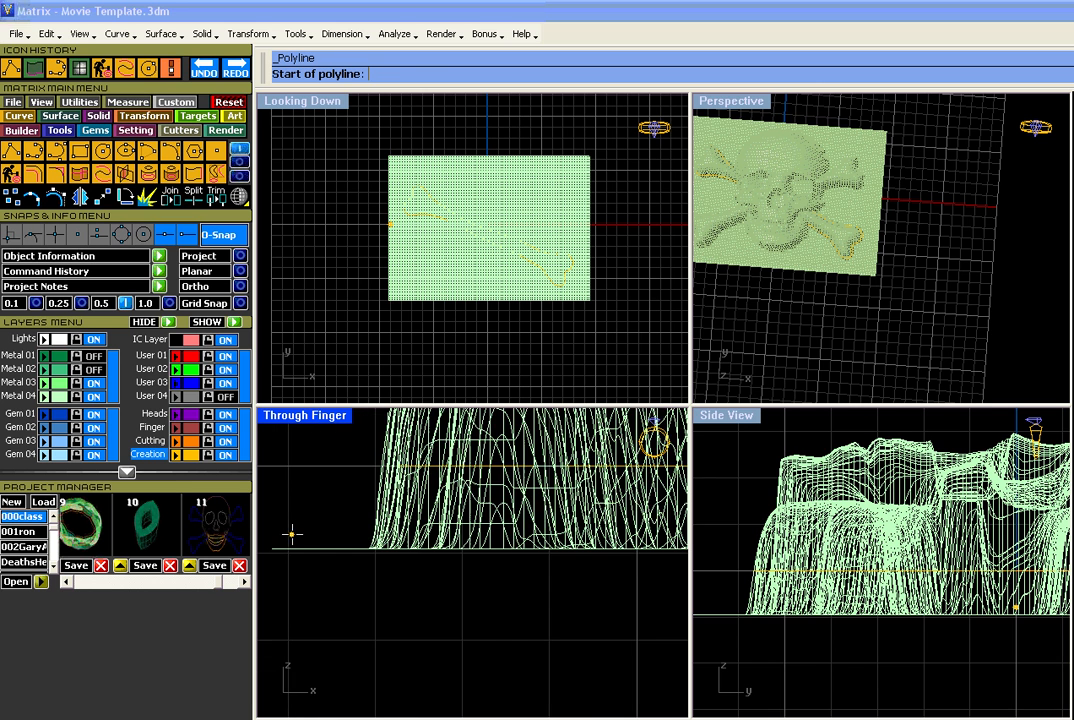
scroll(285, 533, "up", 2)
left_click(362, 523)
scroll(470, 509, "down", 3)
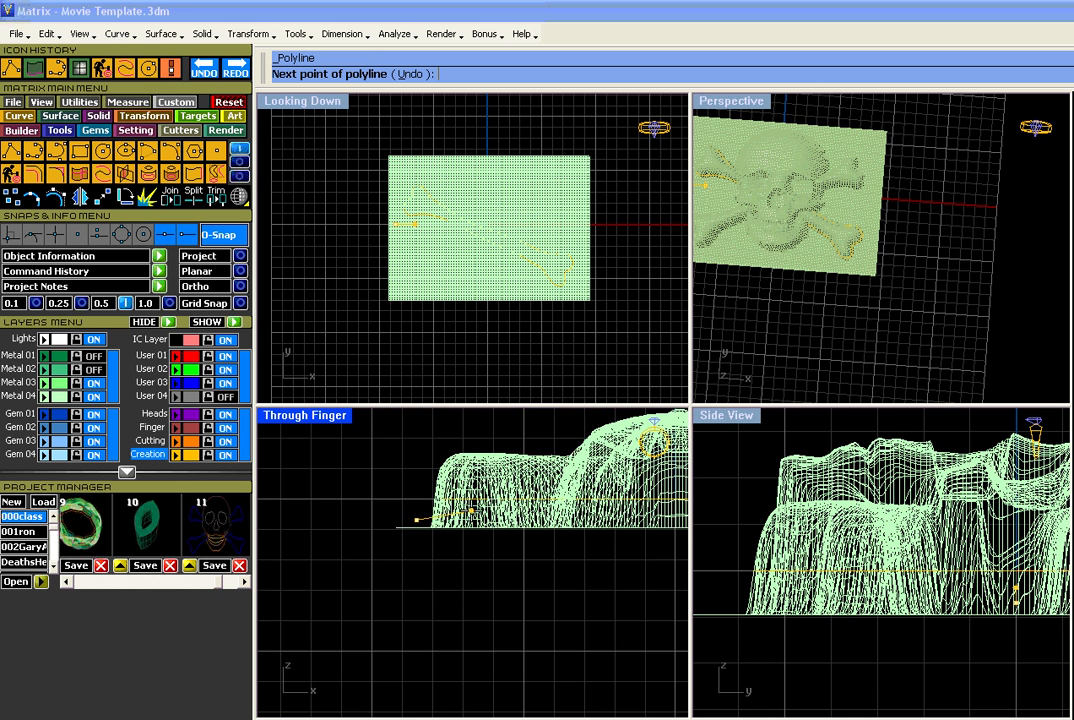
scroll(480, 512, "down", 5)
scroll(632, 524, "up", 4)
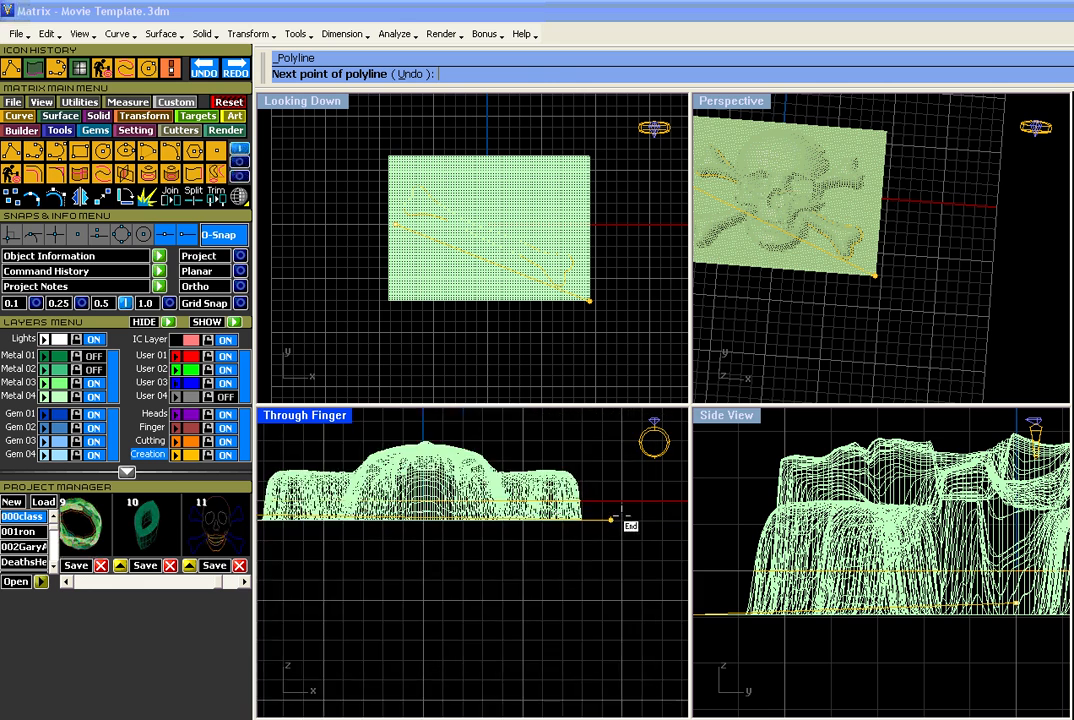
scroll(621, 515, "up", 2)
left_click(600, 517)
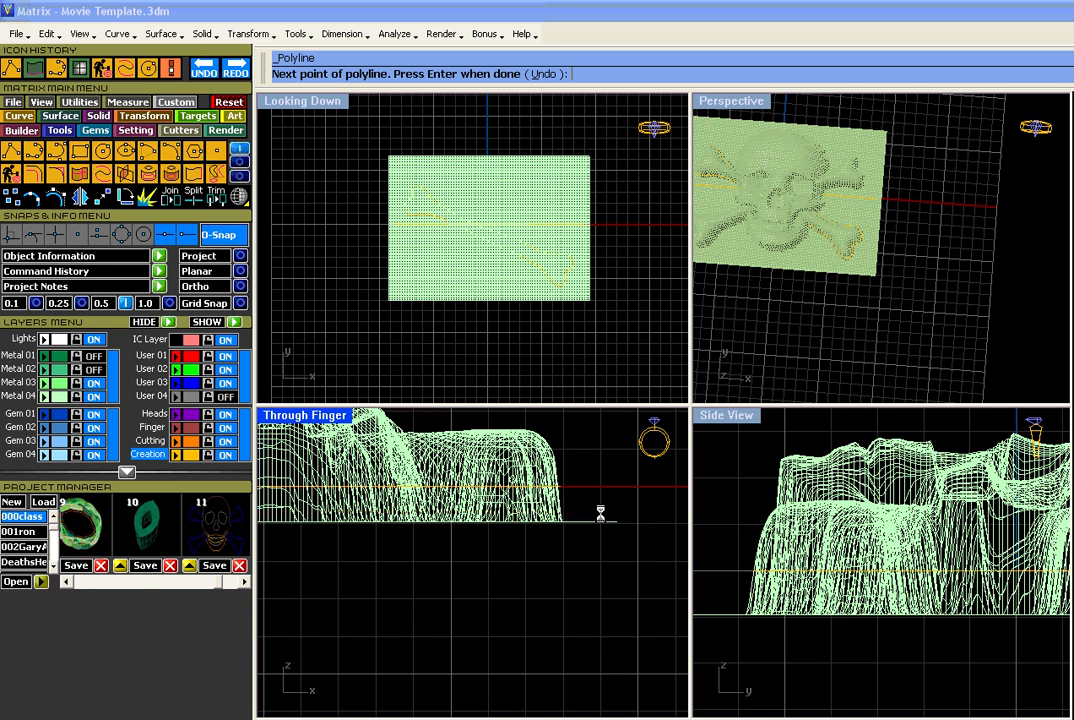
key("Return")
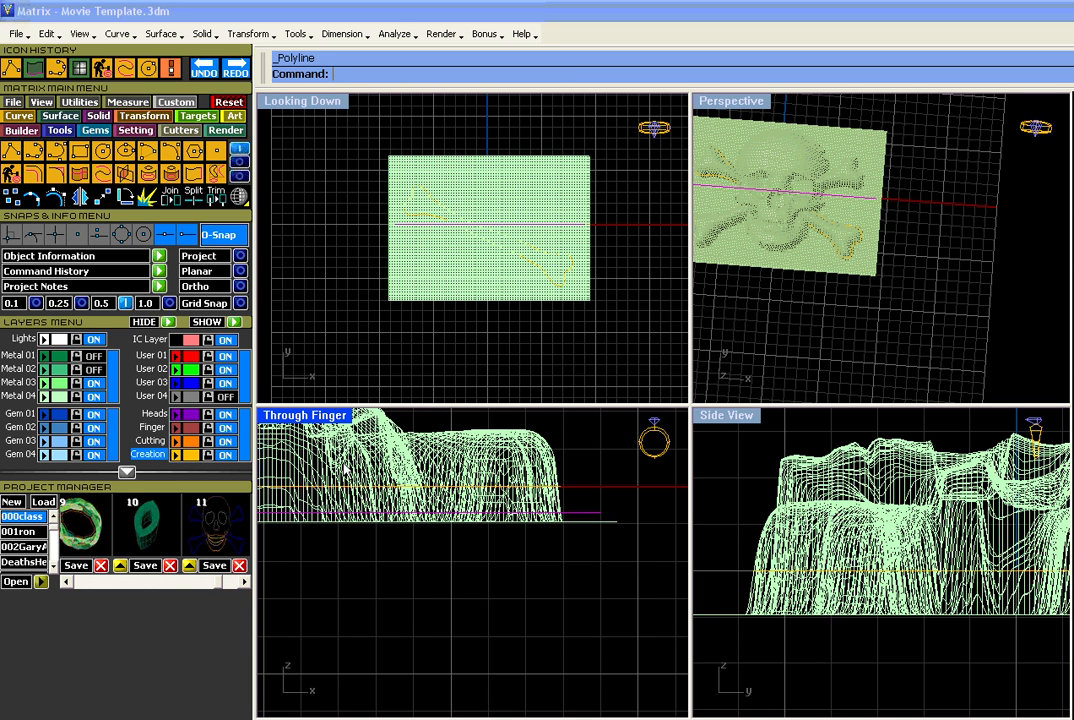
scroll(517, 504, "down", 4)
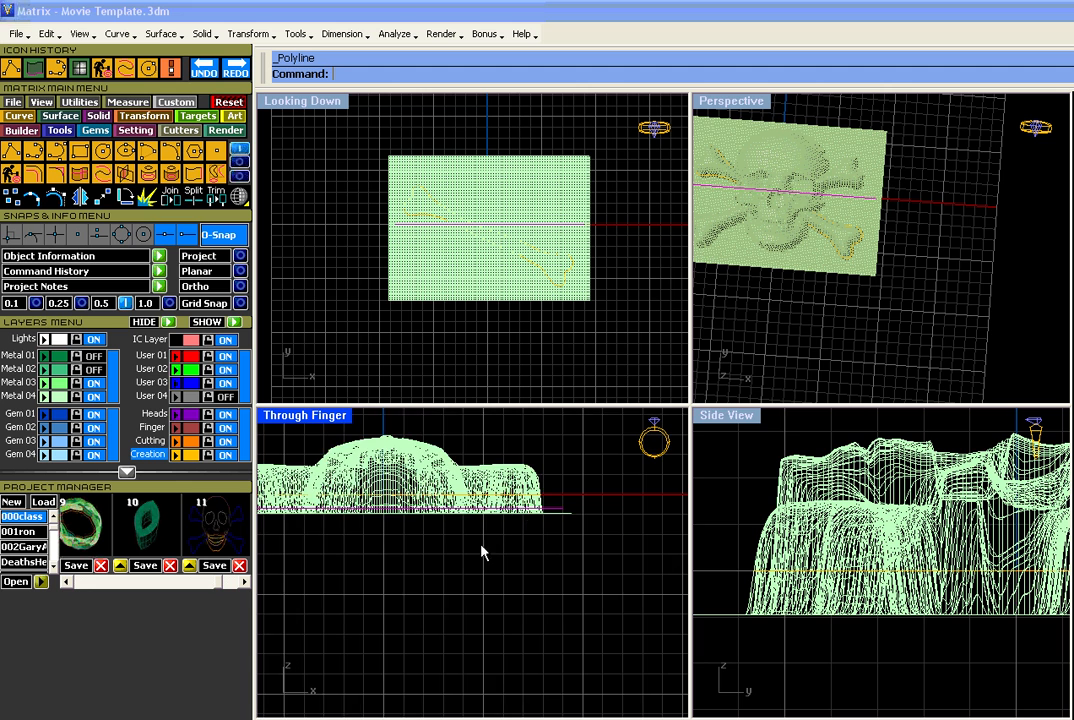
right_click_drag(481, 552, 554, 549)
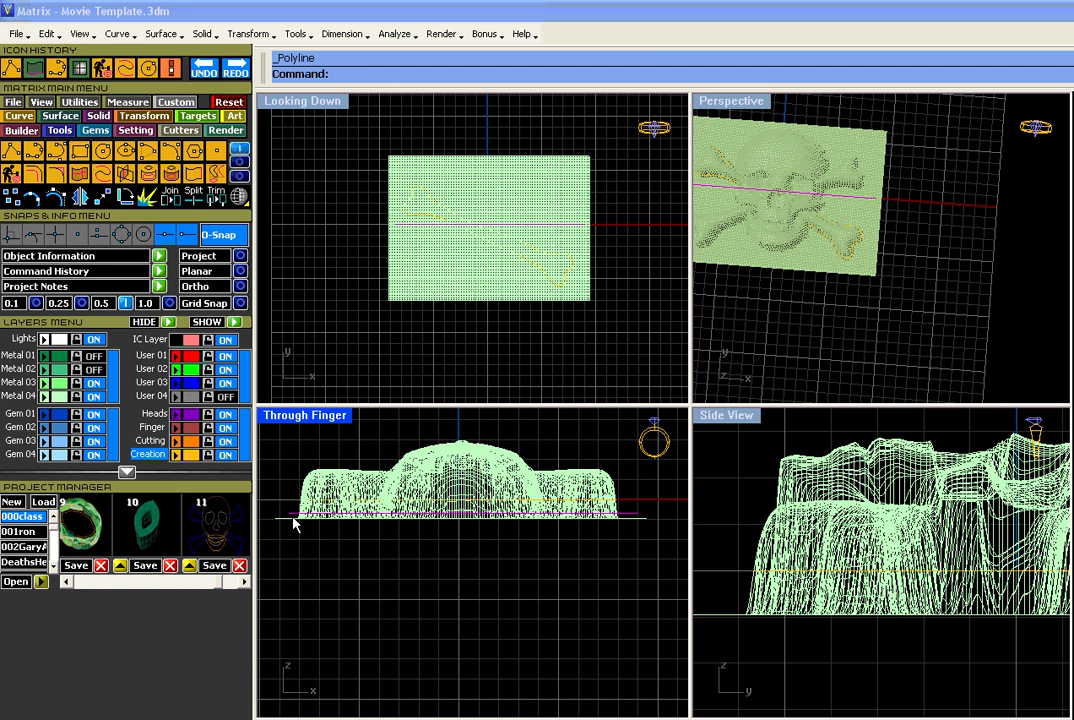
Try to split the draped surface with the horizontal line near its base.
left_click(465, 472)
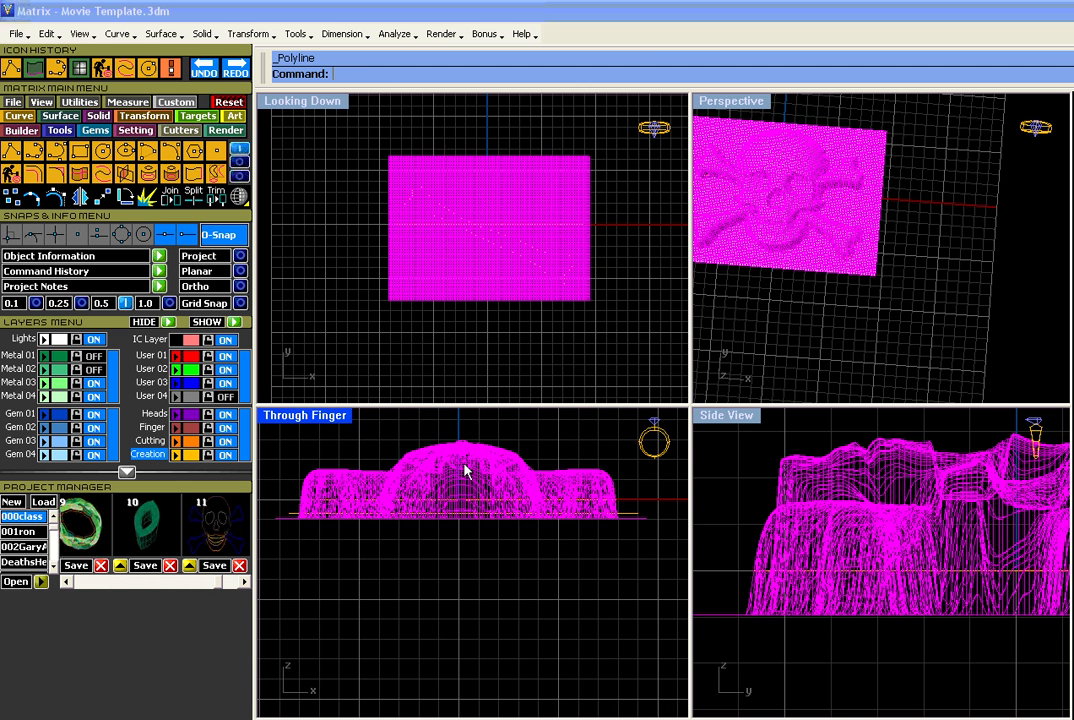
left_click(192, 197)
left_click(292, 519)
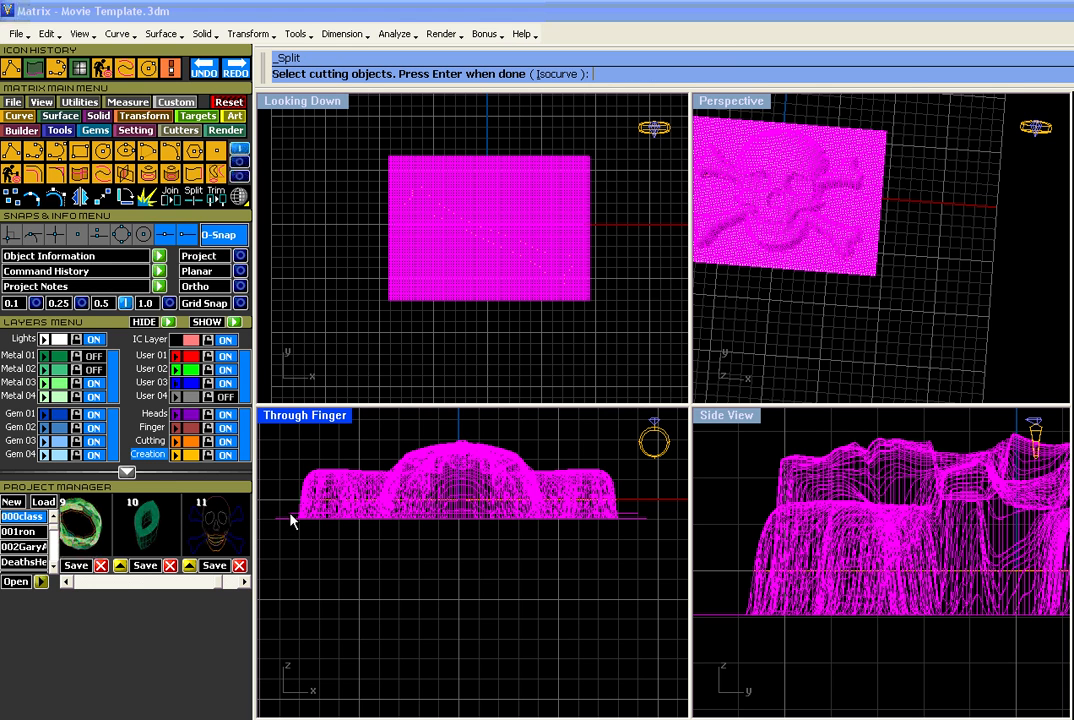
key("Return")
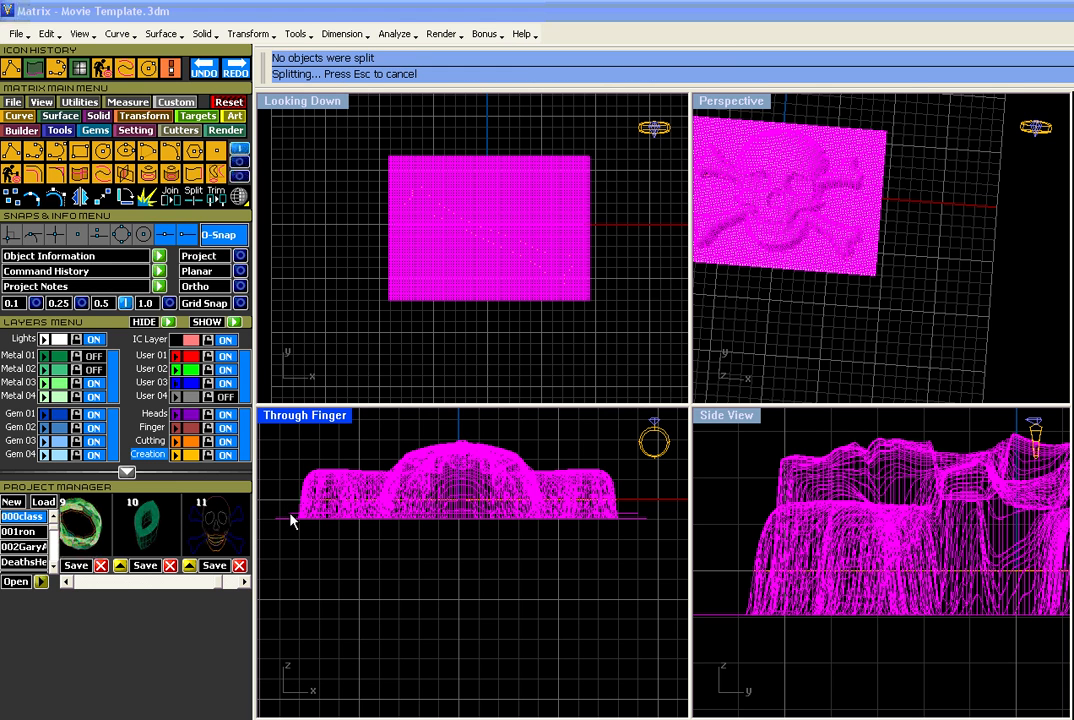
left_click(380, 518)
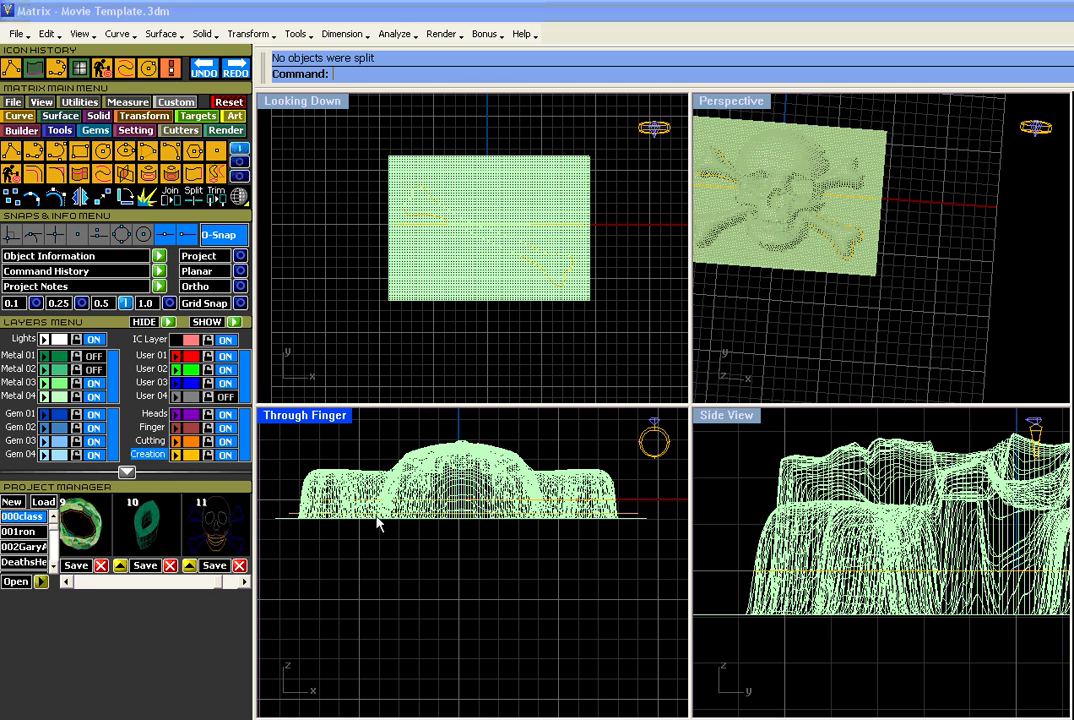
Reposition the horizontal line and stretch its end point so it extends past both sides of the draped surface.
left_click(407, 538)
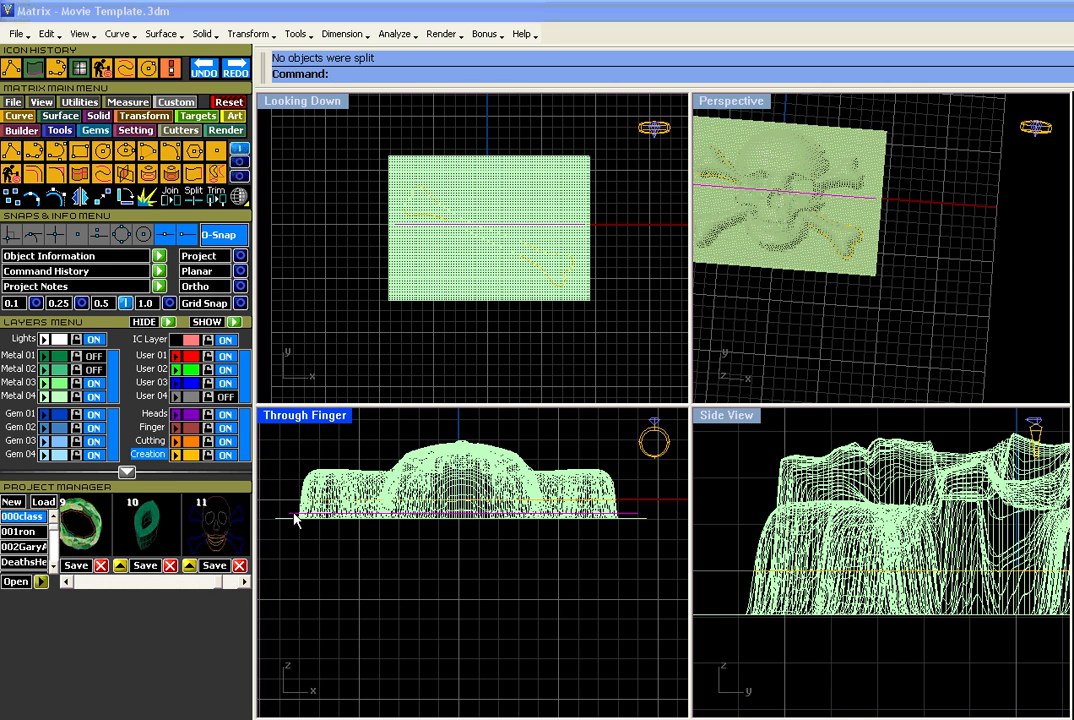
left_click_drag(295, 519, 270, 514)
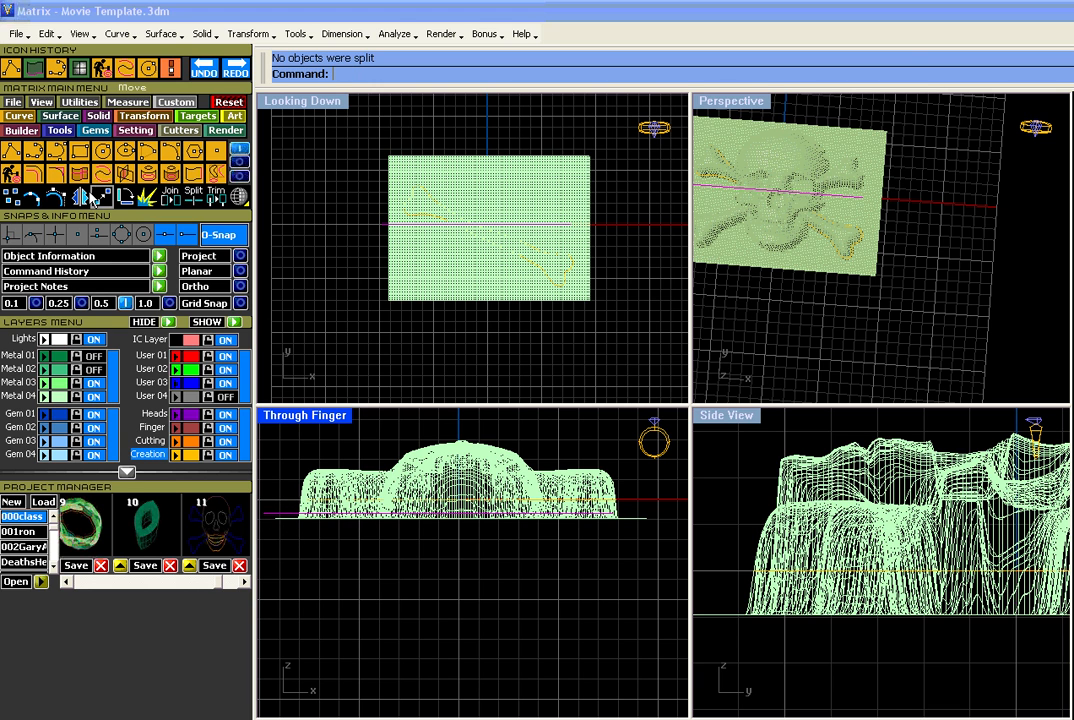
left_click(35, 203)
left_click_drag(590, 535, 662, 514)
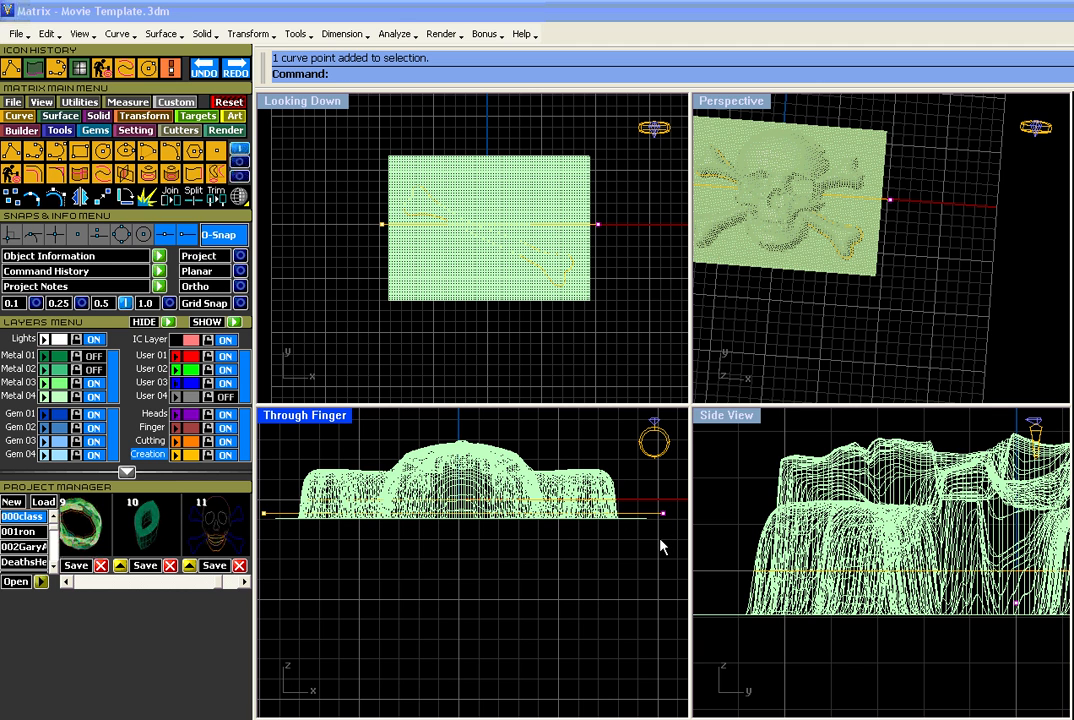
Try again to split the draped surface, using the lengthened horizontal line as the cutter.
left_click(588, 478)
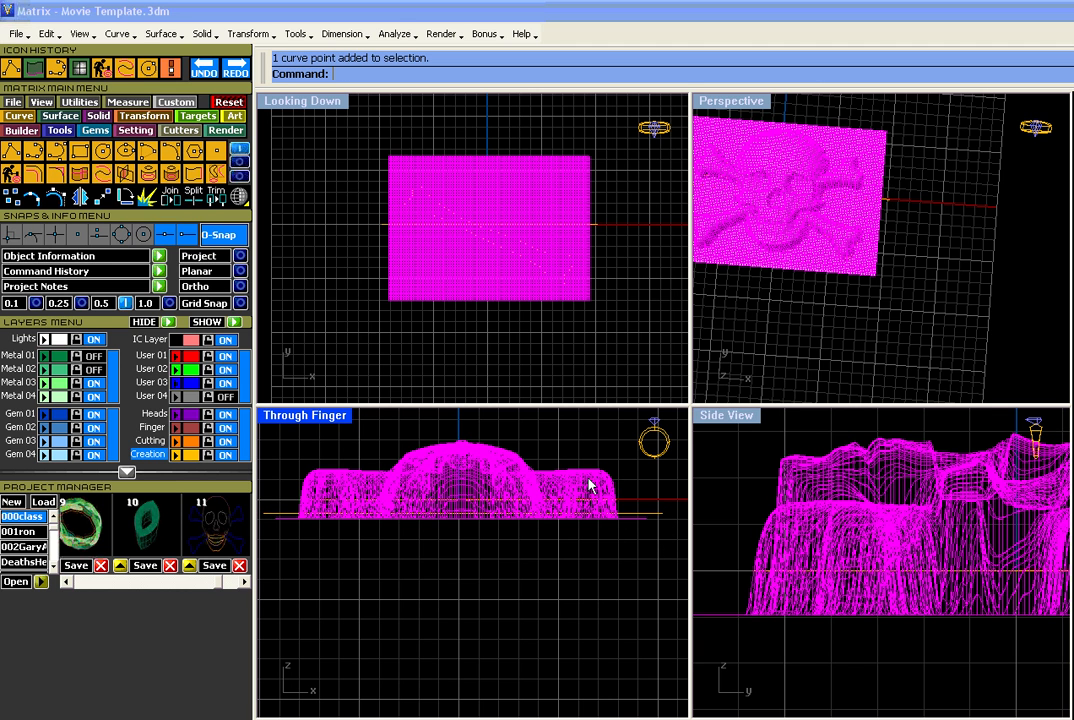
left_click(191, 199)
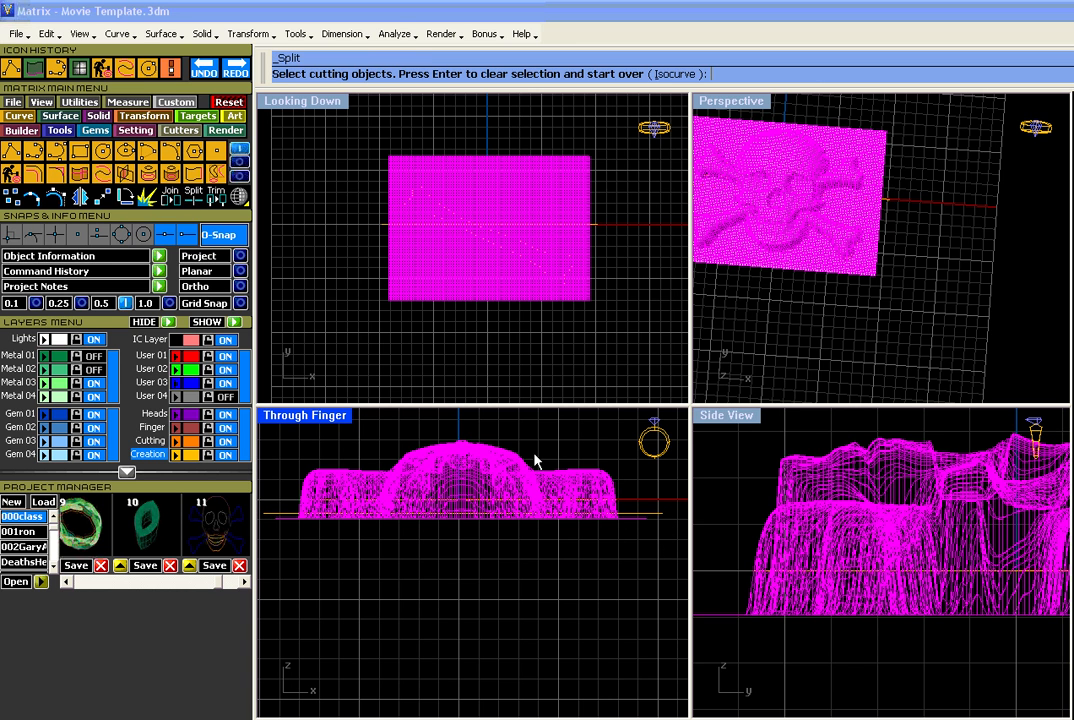
left_click(654, 516)
key("Return")
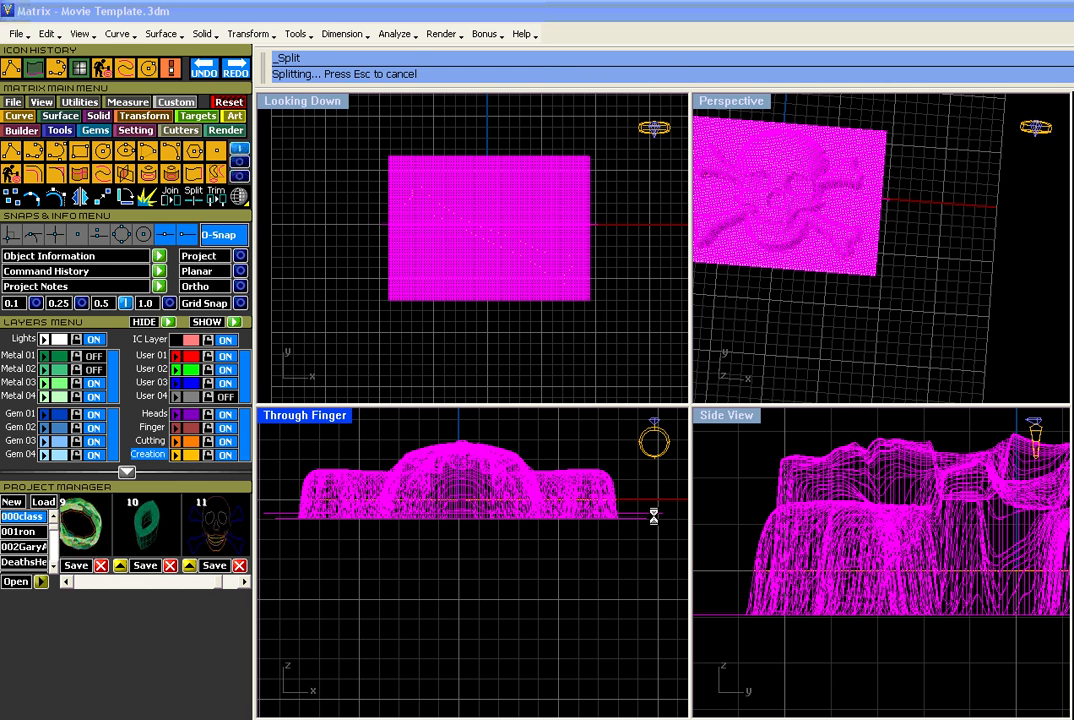
left_click(615, 468)
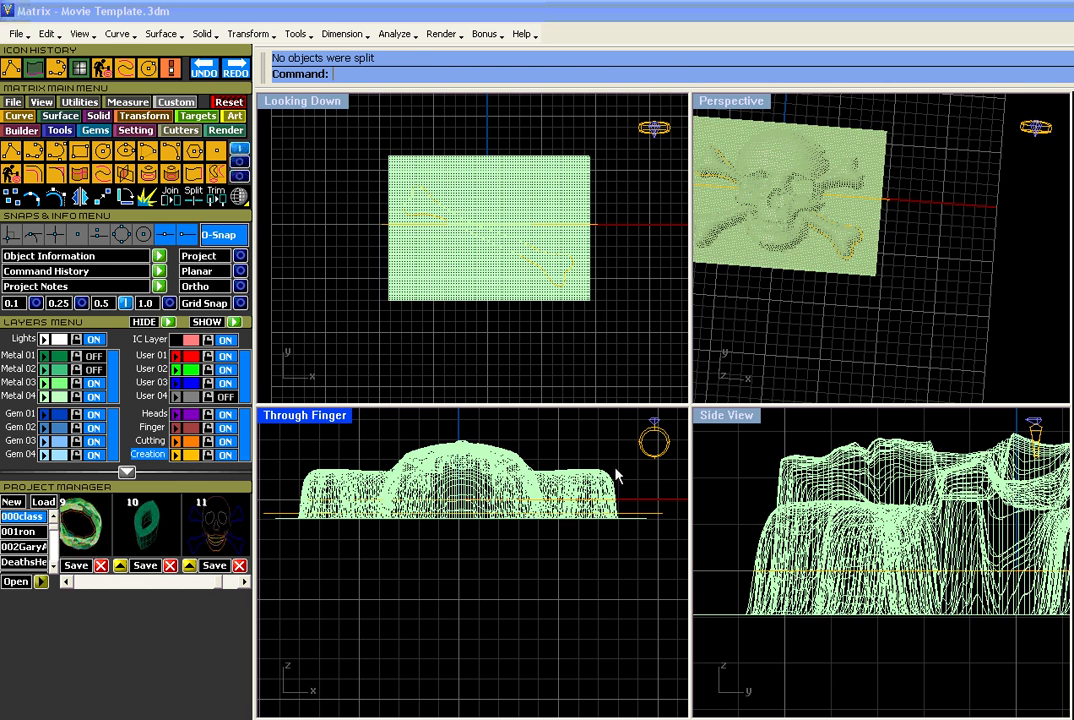
Delete the horizontal cutting line near the base of the draped surface.
left_click(609, 476)
left_click(654, 515)
left_click(656, 514)
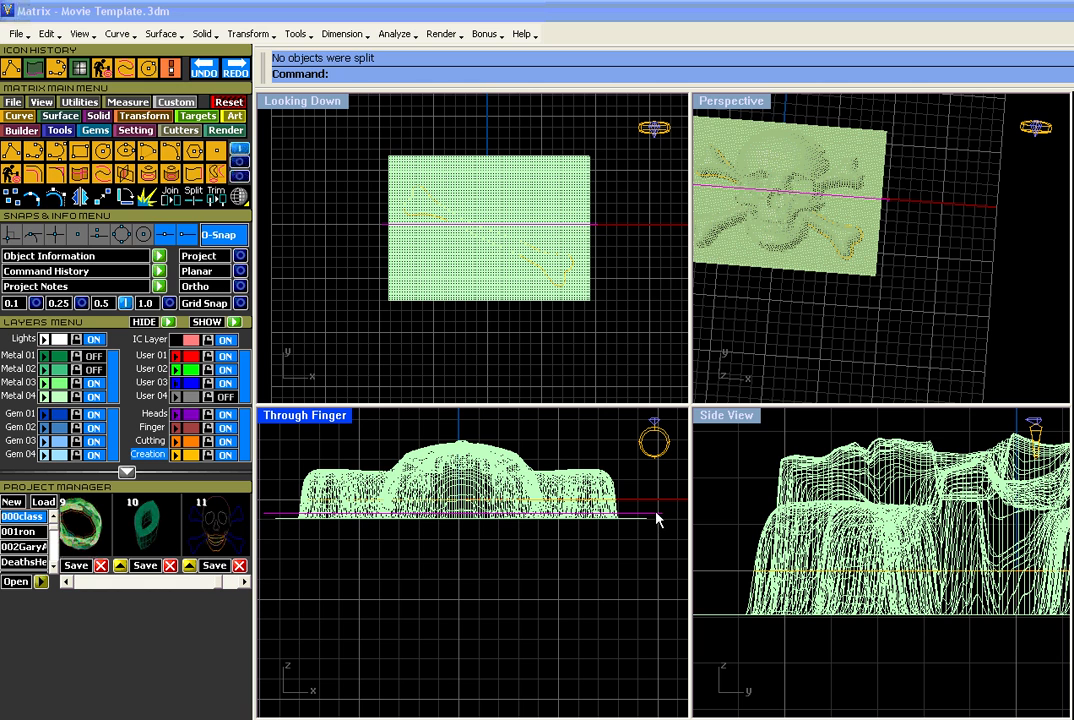
key("Delete")
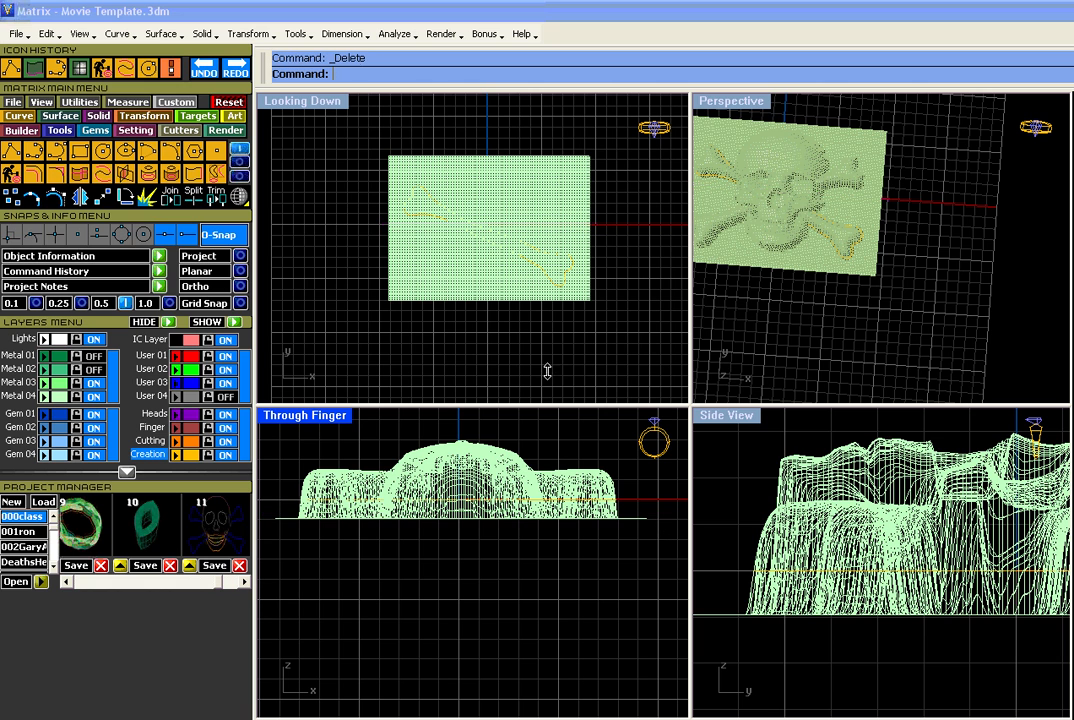
Create a rectangular plane larger than the draped surface and lower it to just above the surface's flat base.
left_click(72, 118)
left_click(176, 150)
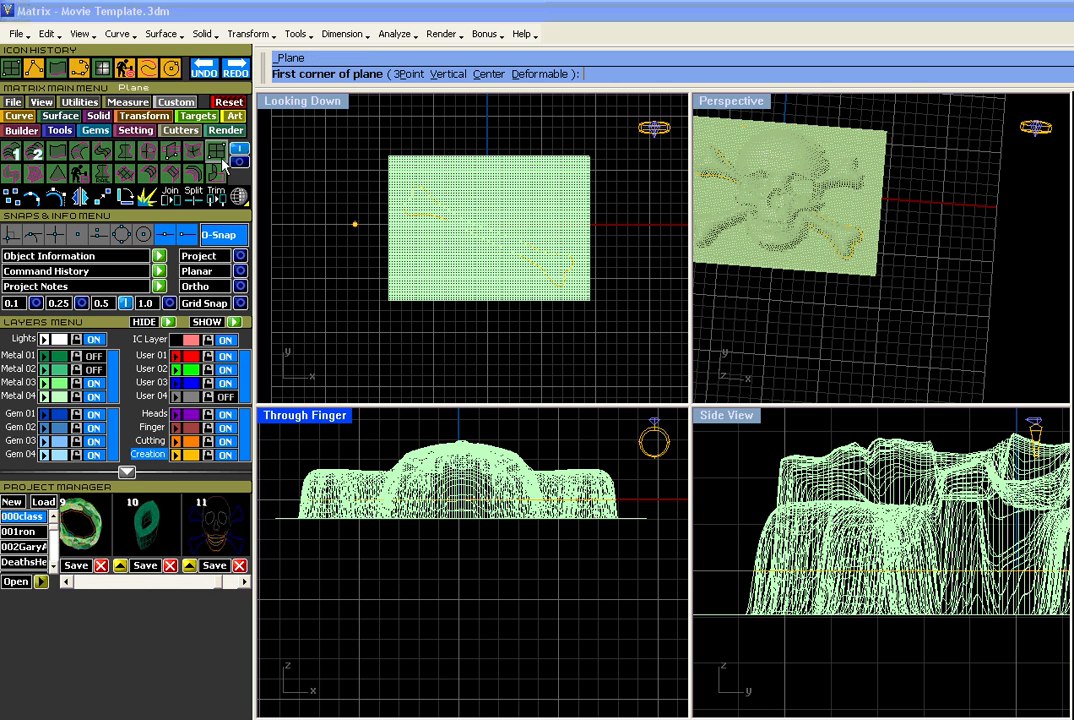
left_click(371, 136)
left_click(606, 338)
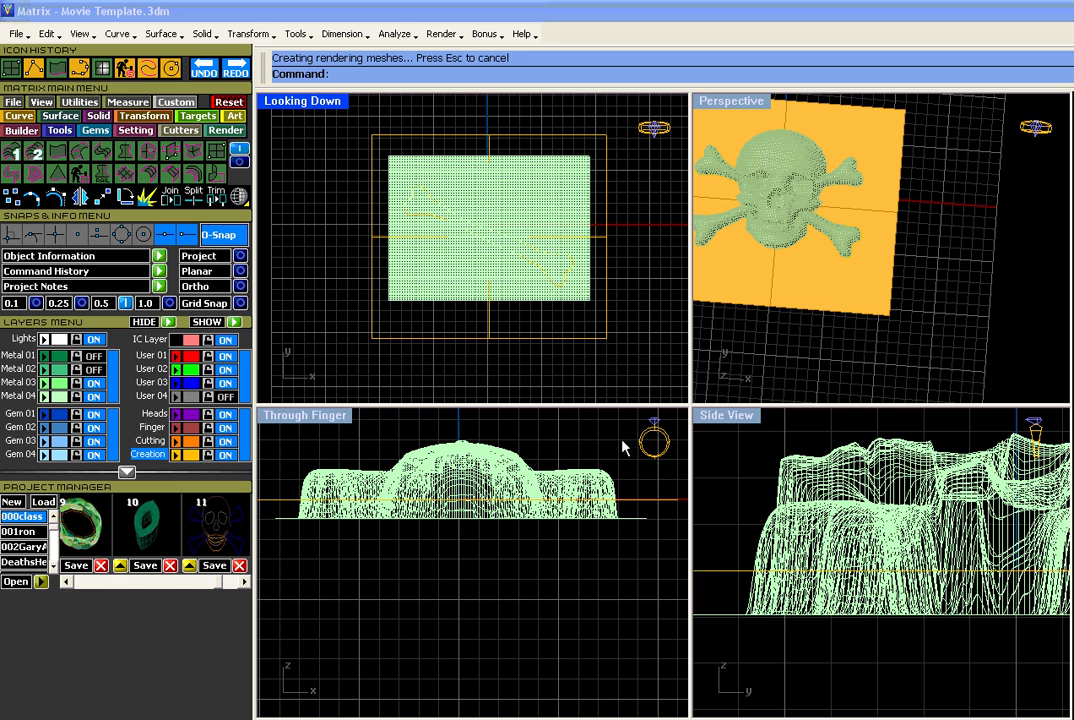
left_click(654, 501)
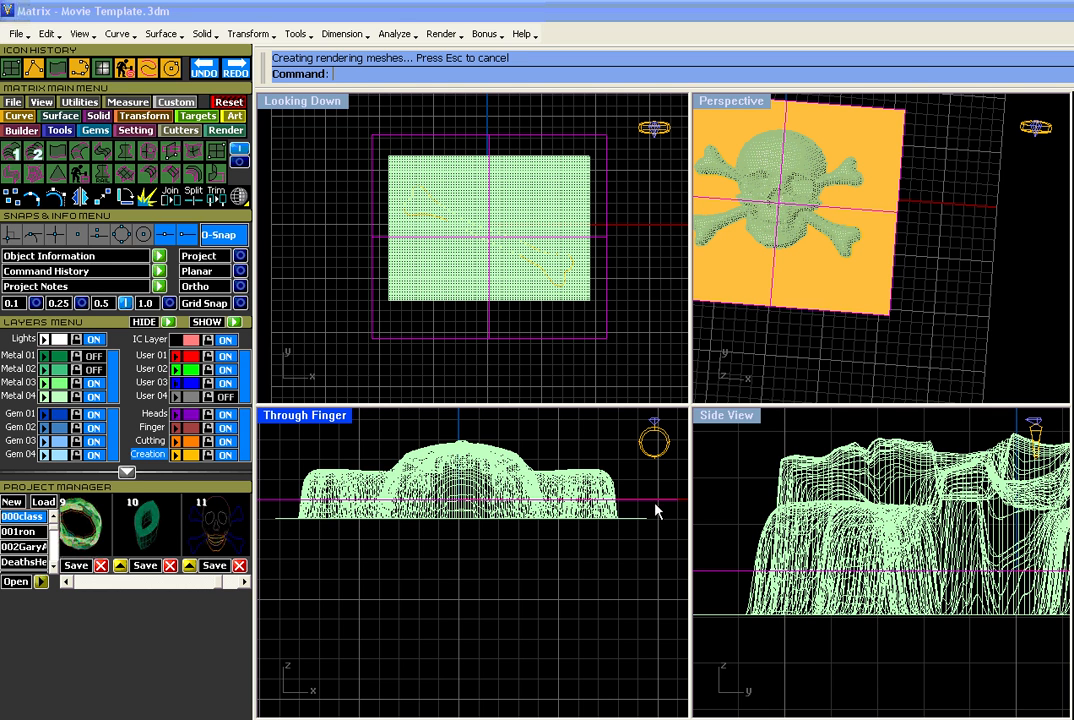
left_click_drag(654, 507, 657, 520)
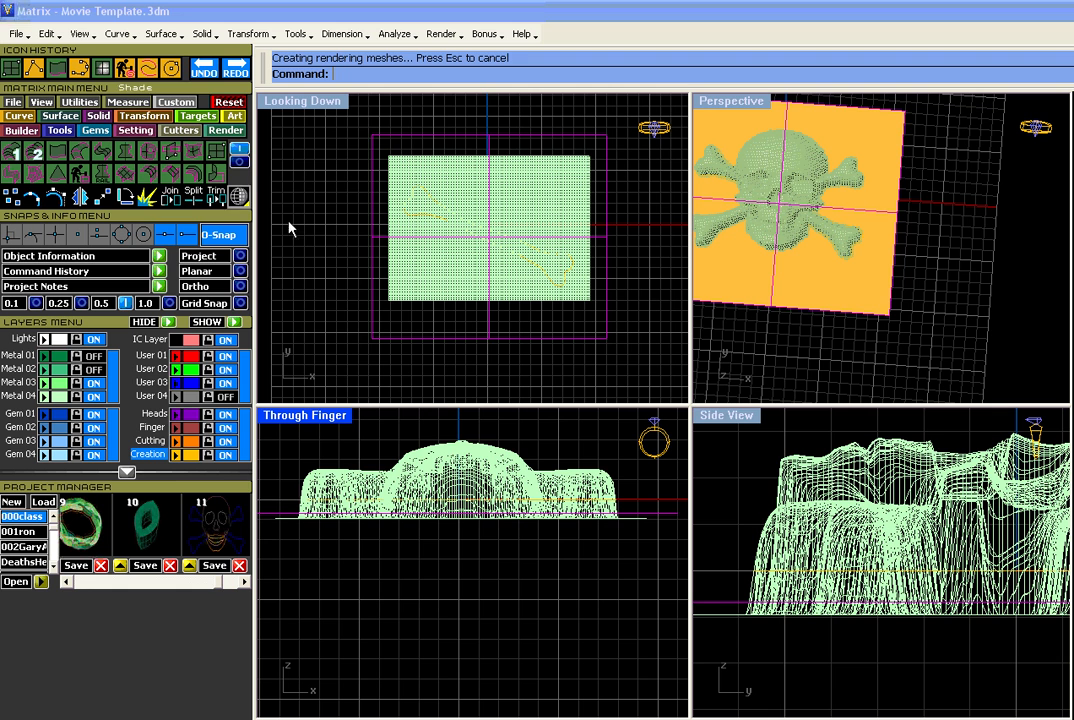
Try to split the draped surface with the plane as the cutter, and delete the plane.
left_click(597, 485)
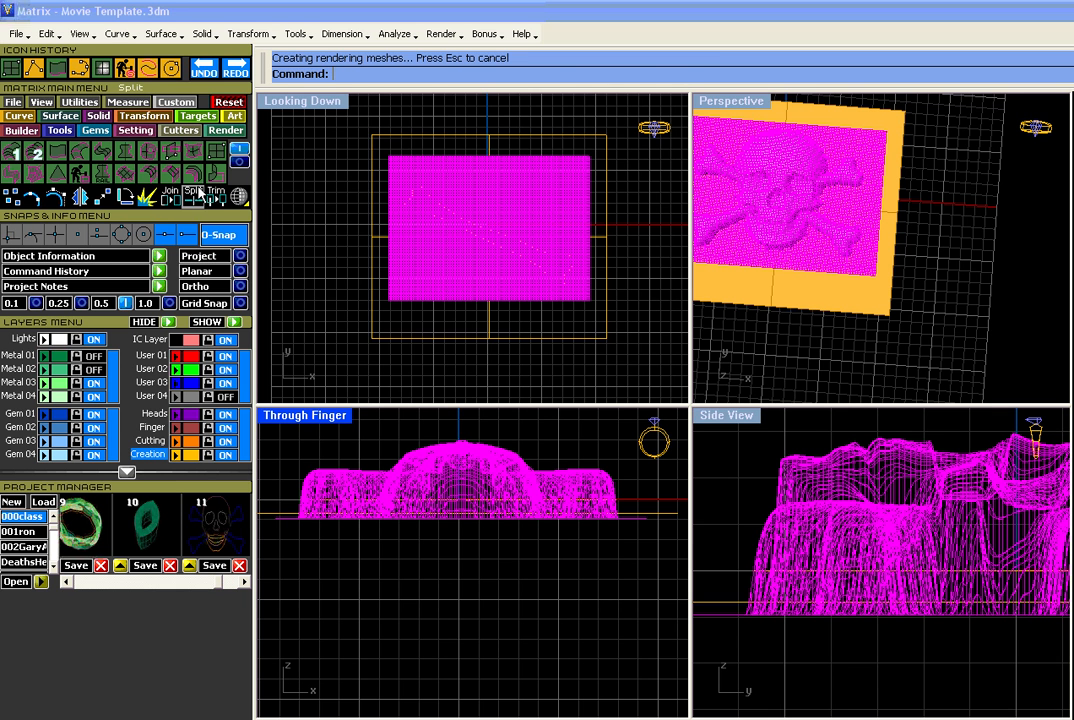
left_click(193, 197)
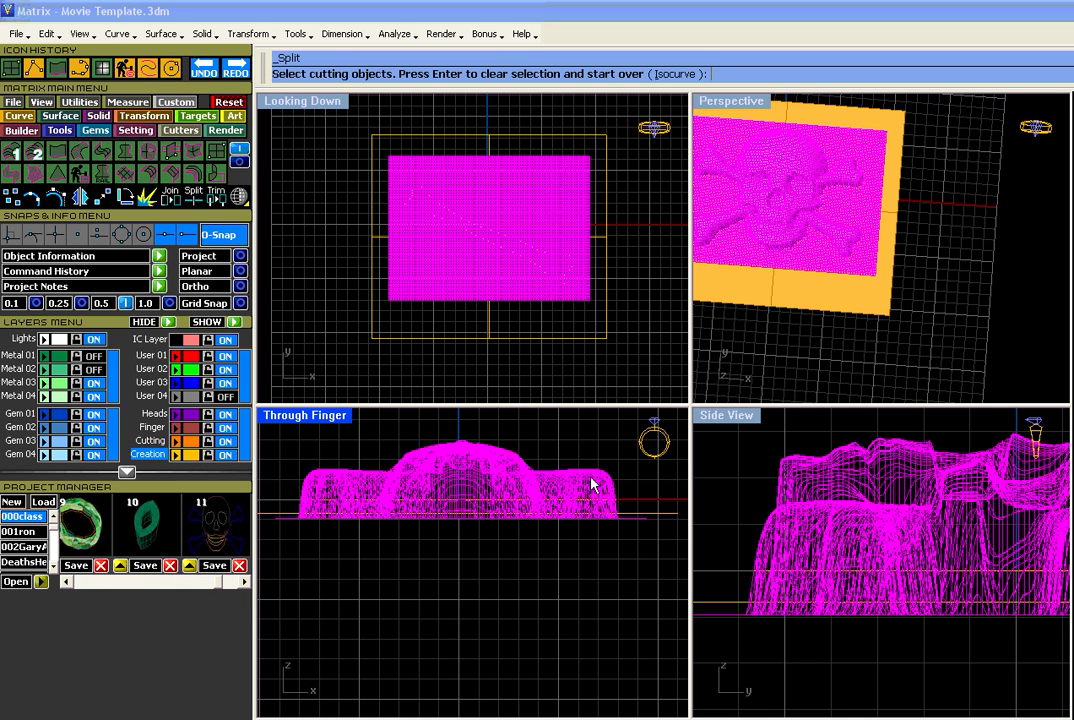
left_click(655, 513)
key("Return")
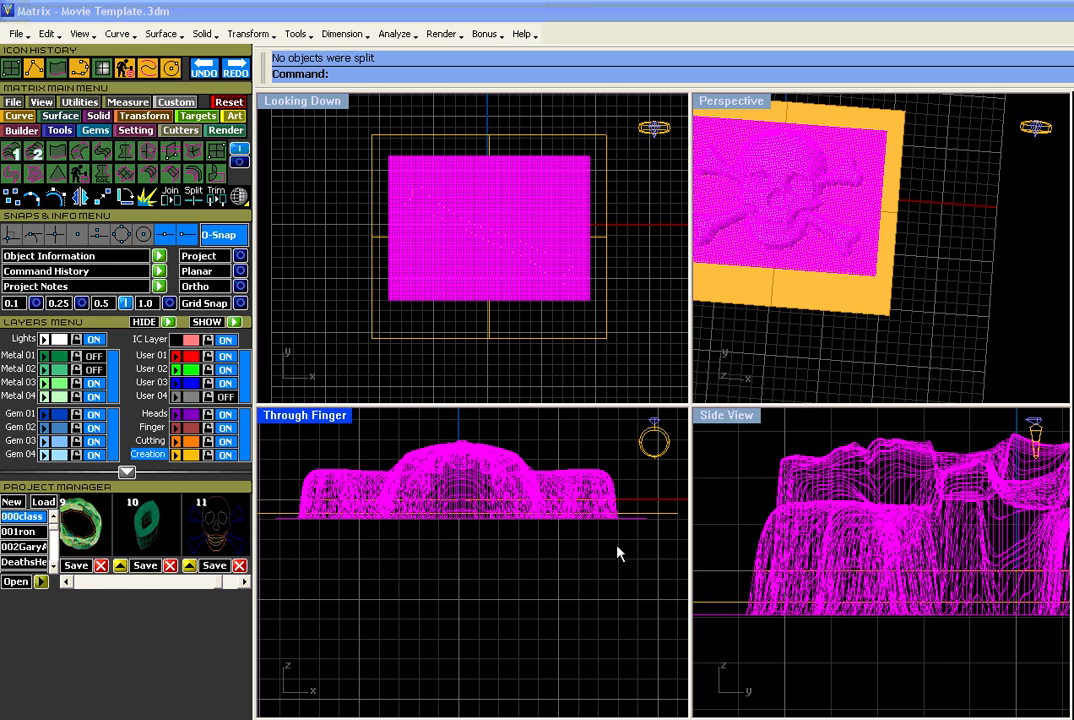
key("Delete")
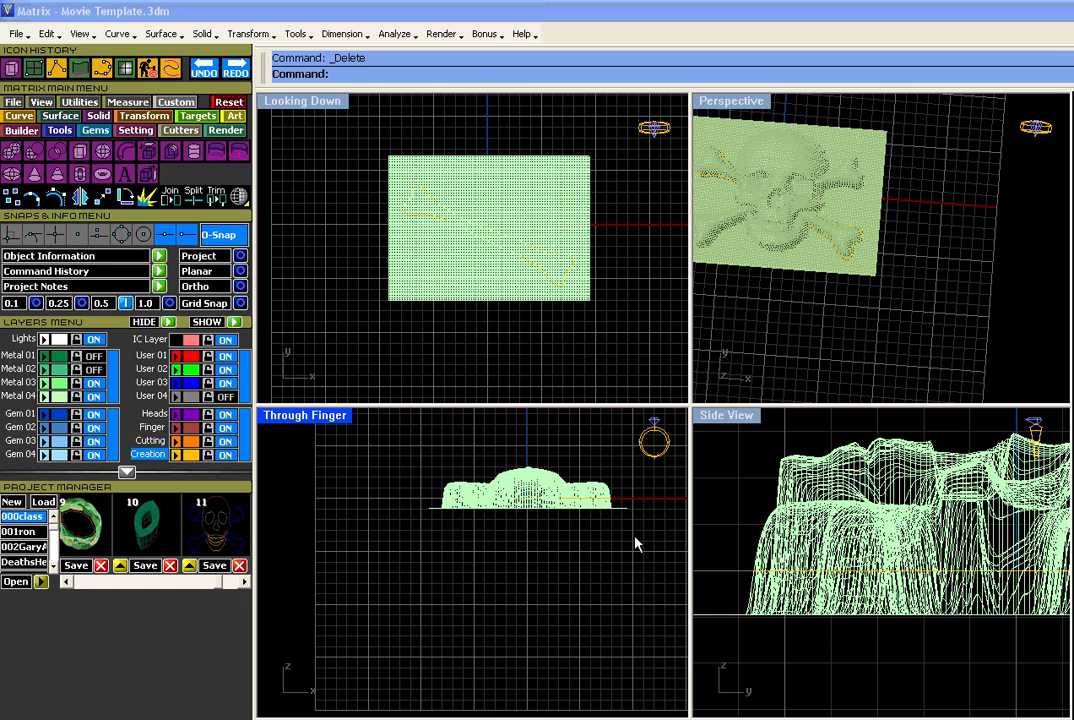
Smooth the draped skull surface in X, Y and Z with world coordinates and a smooth factor of 0.2.
right_click_drag(895, 226, 838, 258)
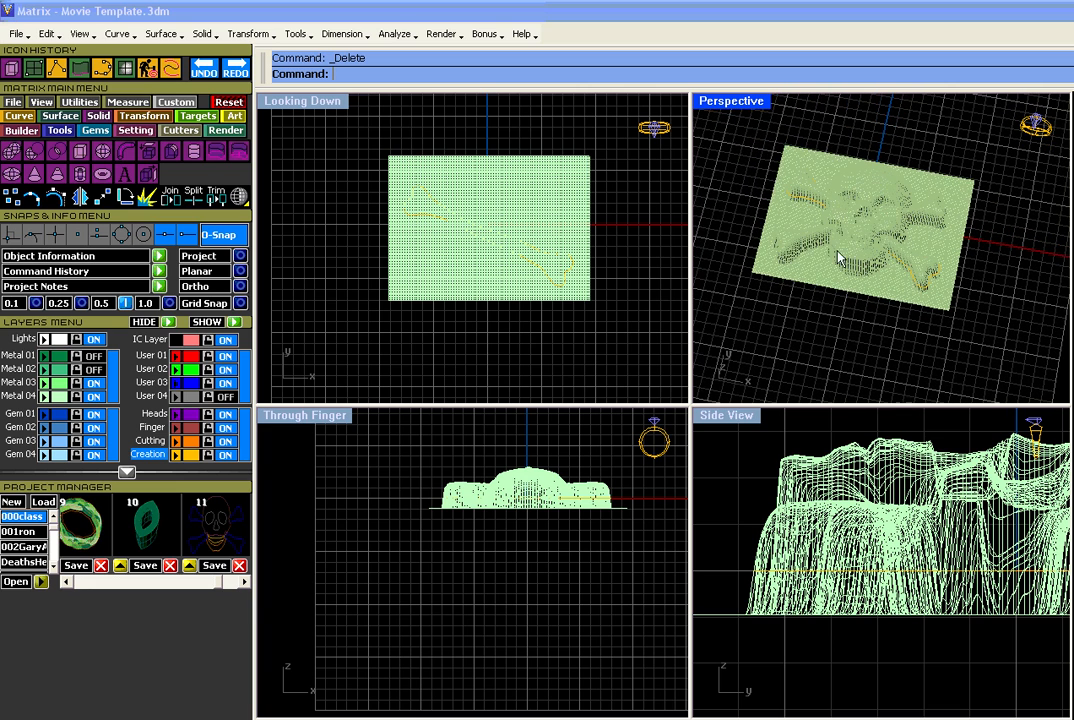
double_click(719, 101)
right_click_drag(840, 392, 754, 258)
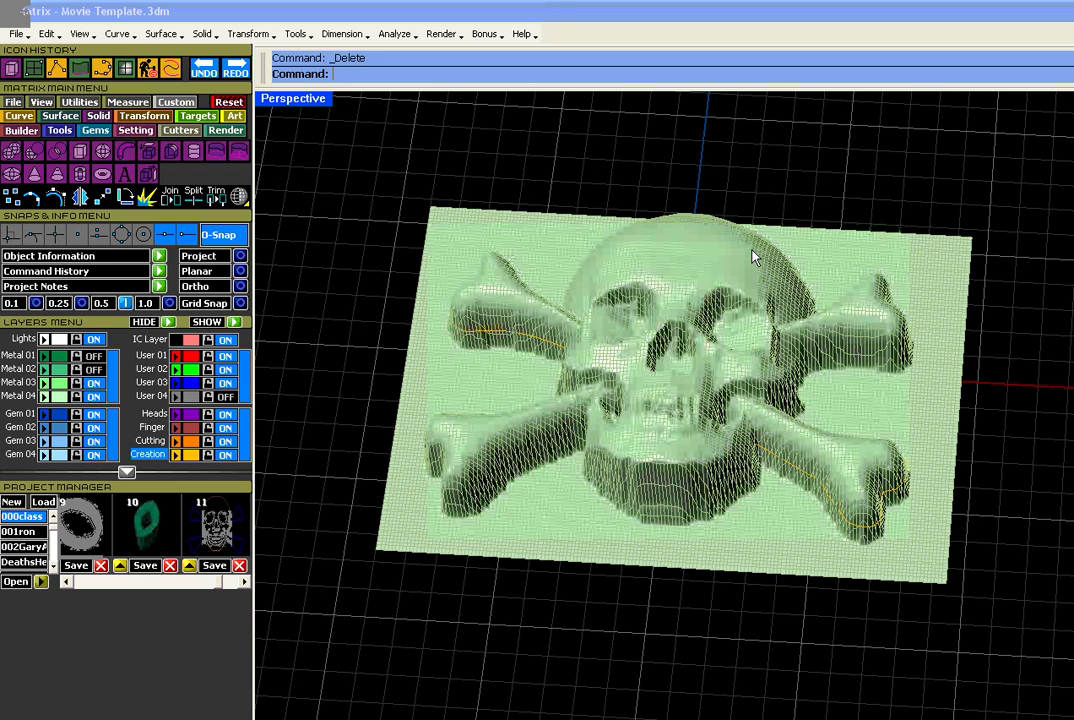
left_click(754, 258)
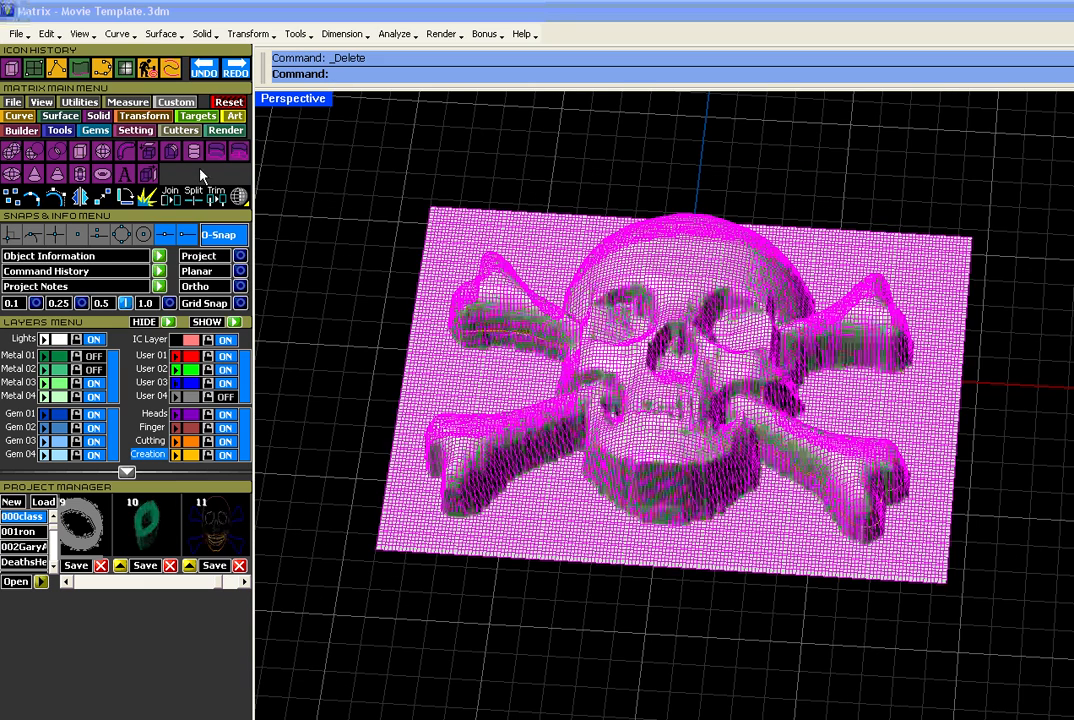
left_click(149, 119)
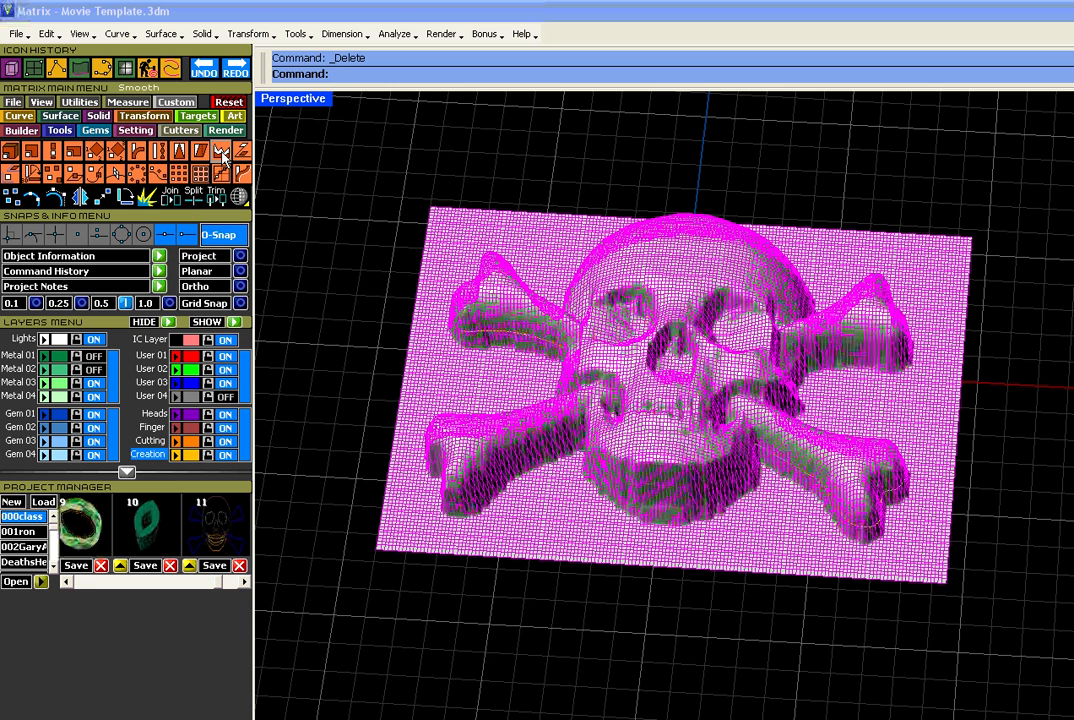
left_click(734, 149)
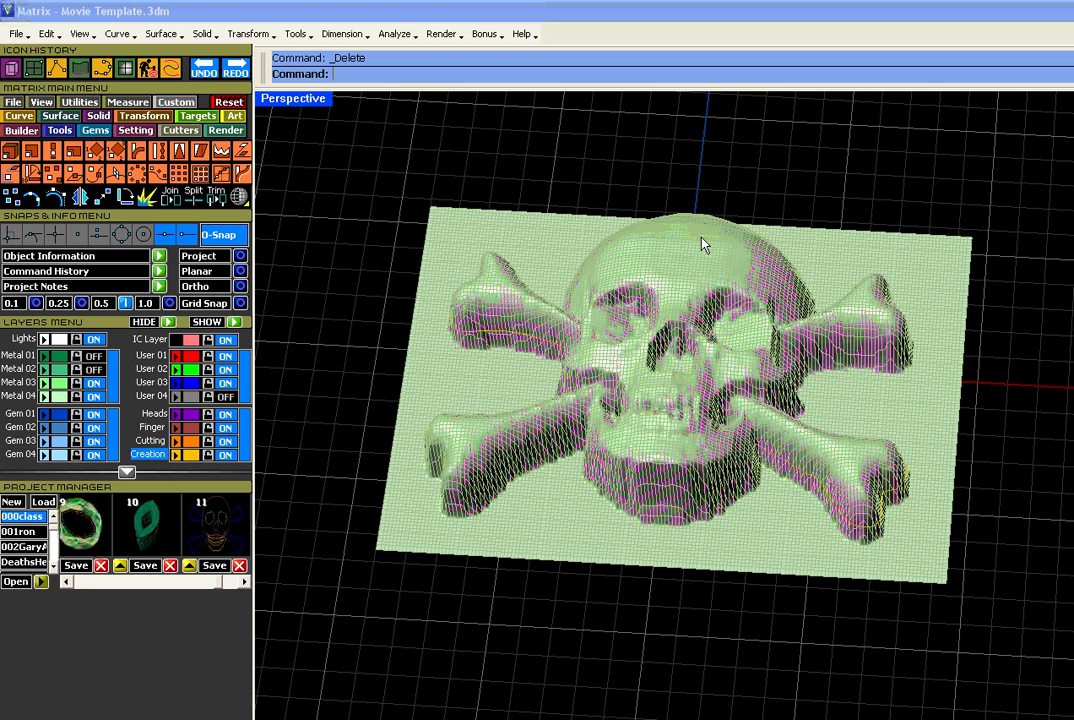
scroll(703, 244, "up", 5)
right_click_drag(722, 314, 477, 204)
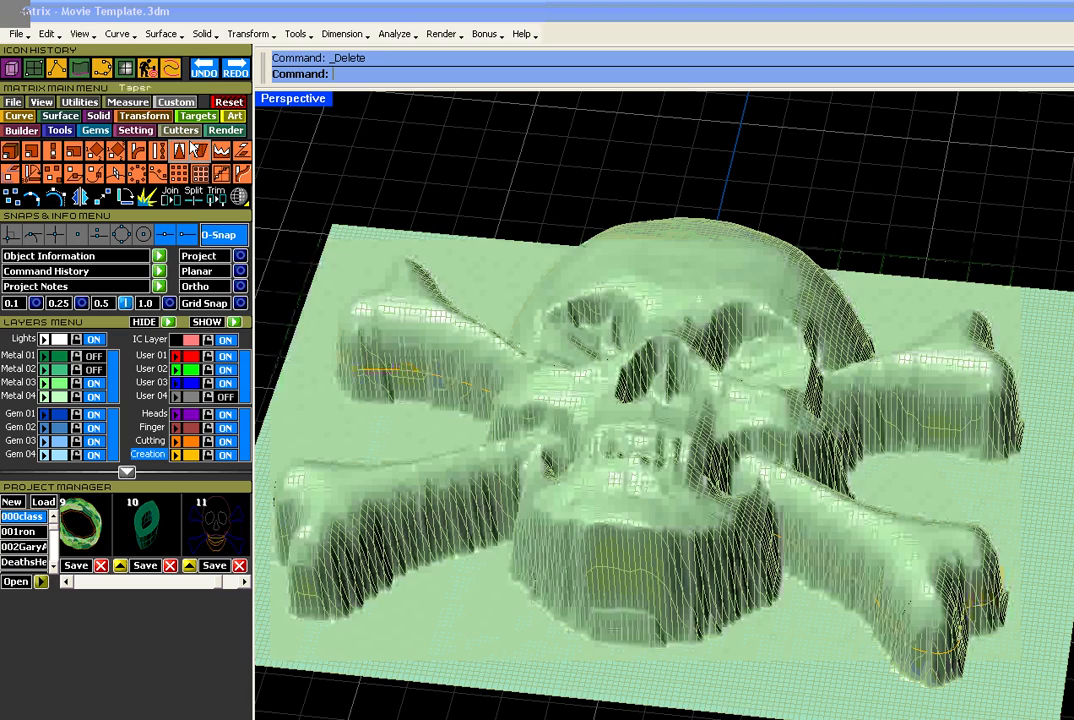
left_click(545, 311)
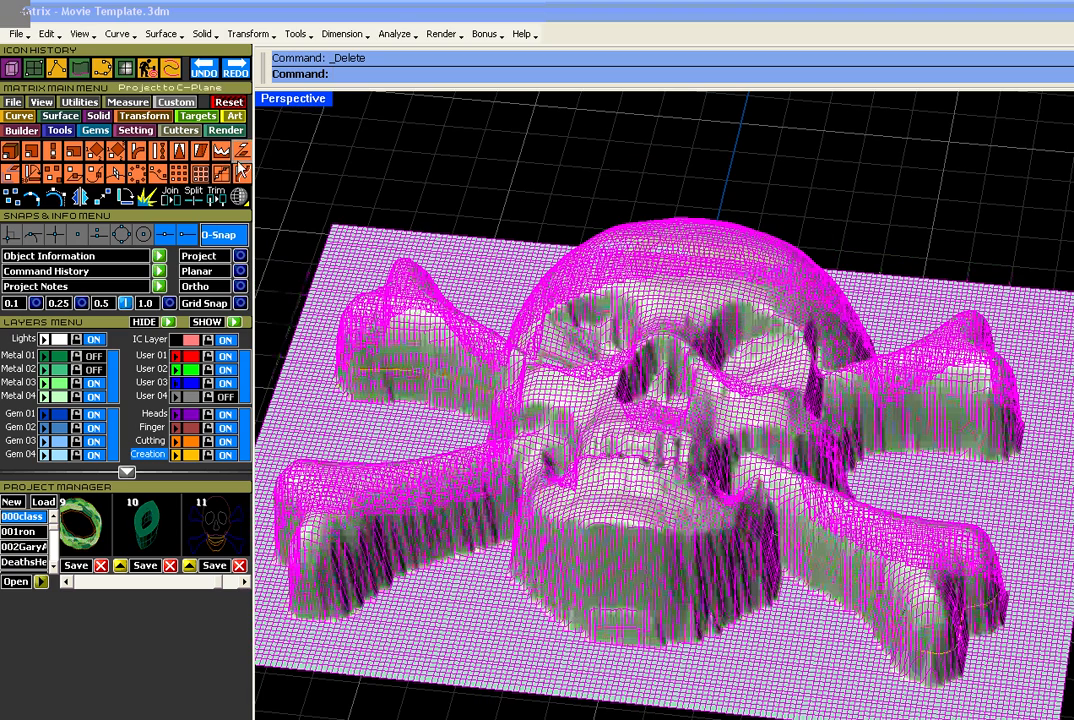
left_click(223, 152)
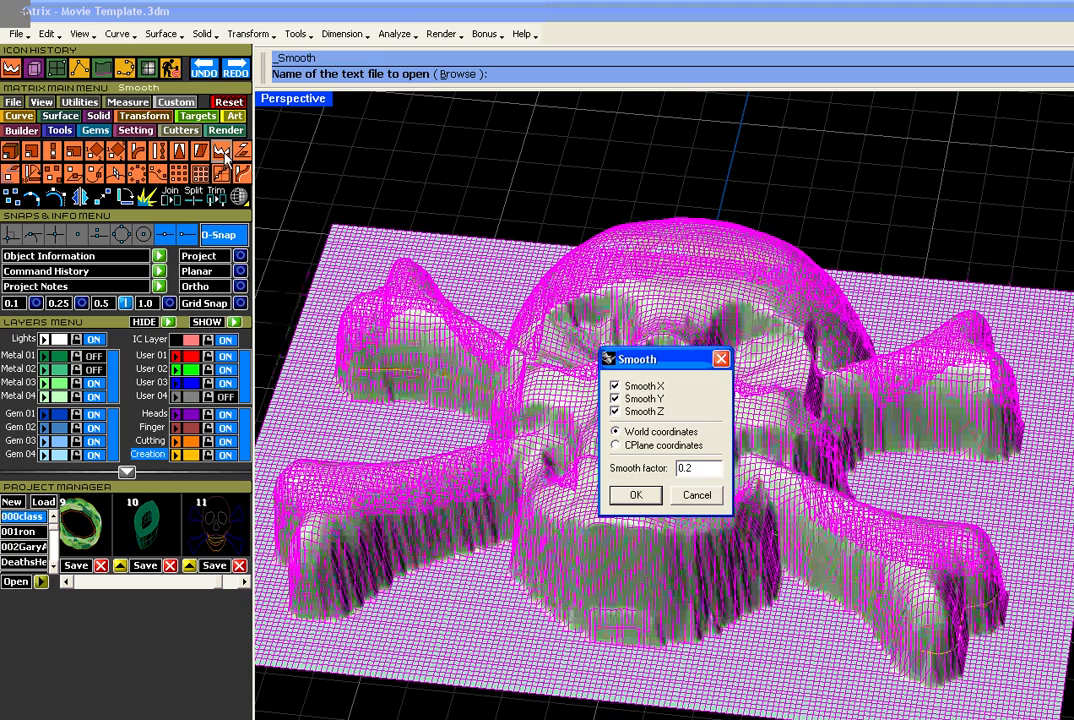
left_click(641, 495)
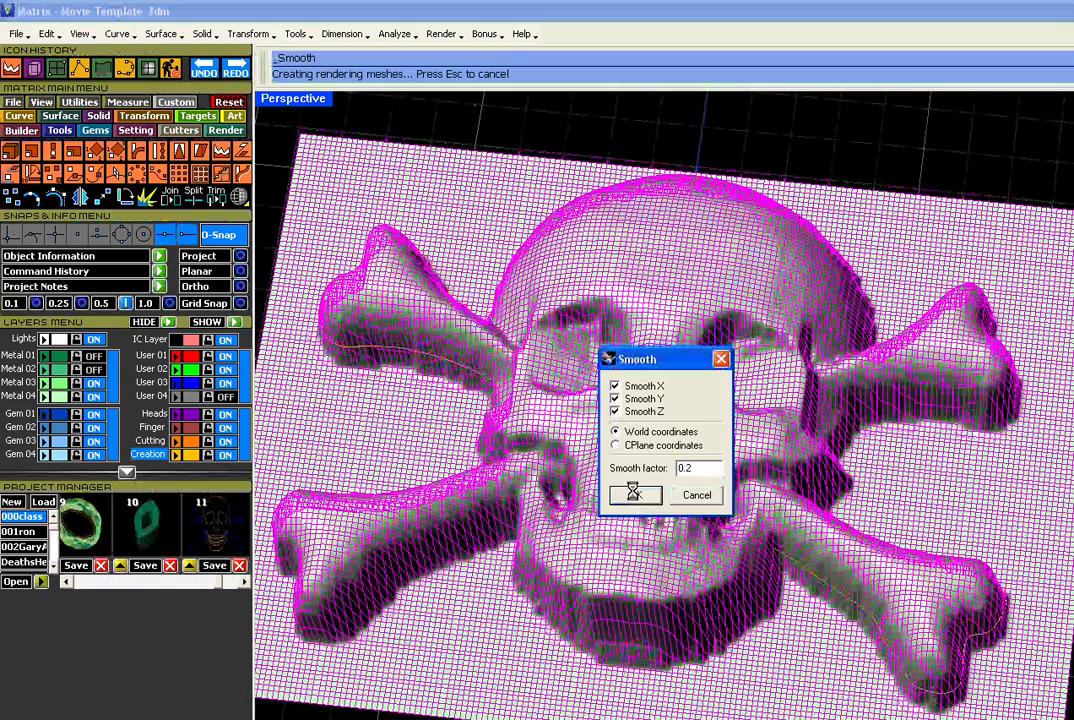
left_click(636, 494)
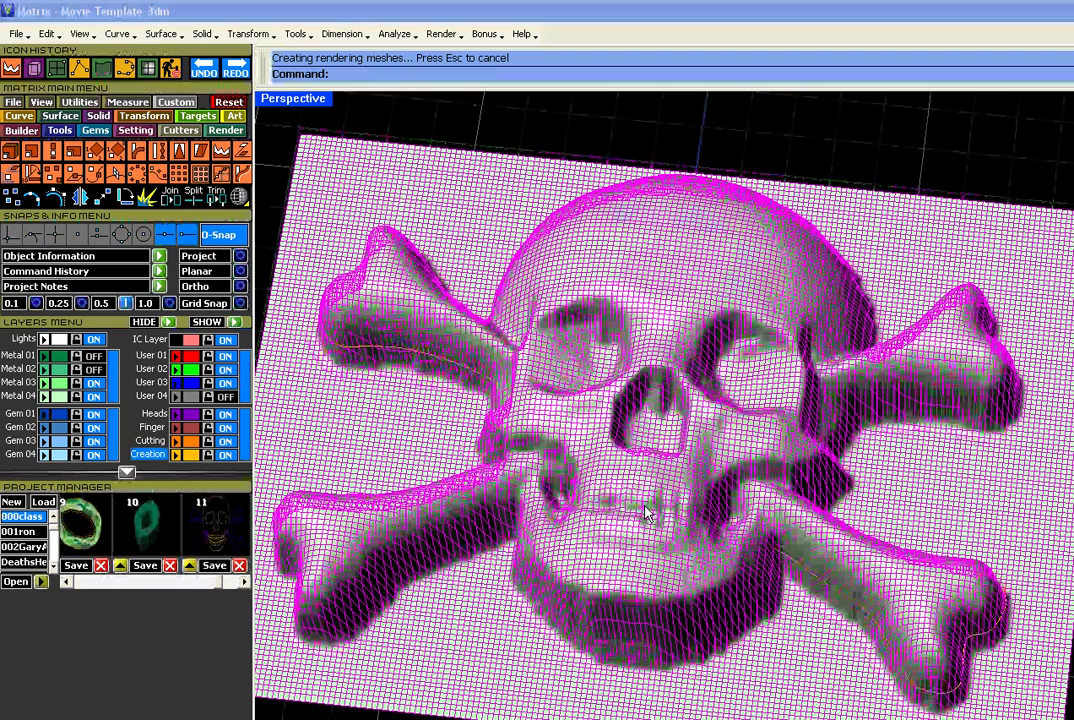
Repeat the Smooth operation on the draped surface for further passes at factor 0.2, and inspect the relief.
right_click(641, 416)
left_click(641, 492)
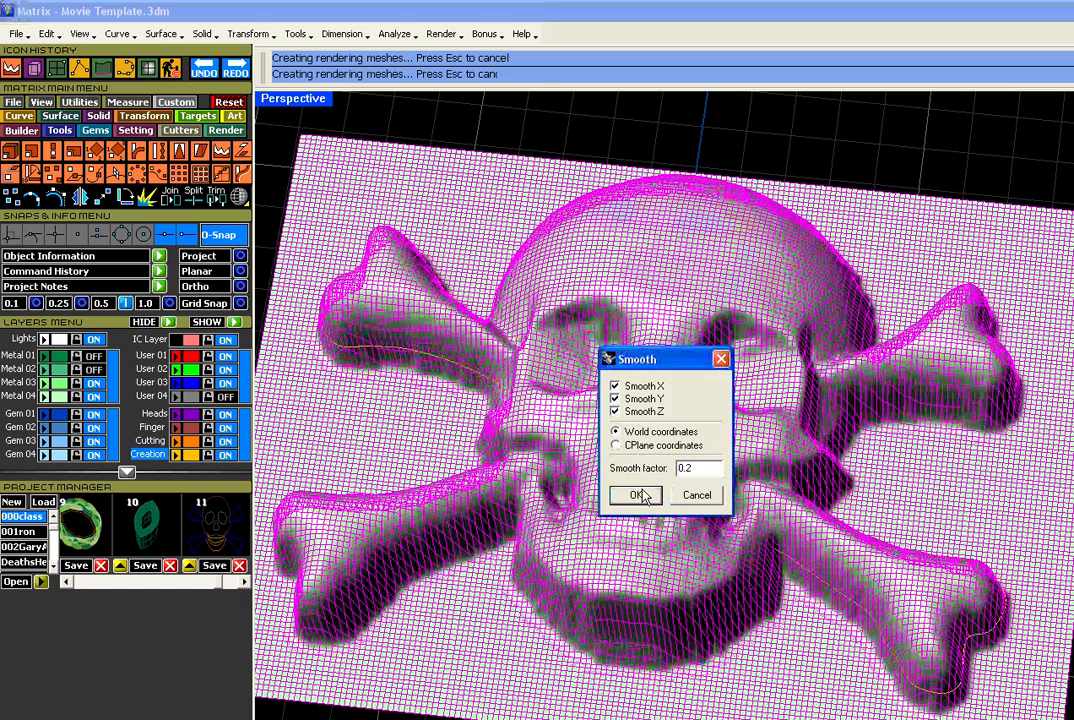
right_click(640, 460)
left_click(638, 498)
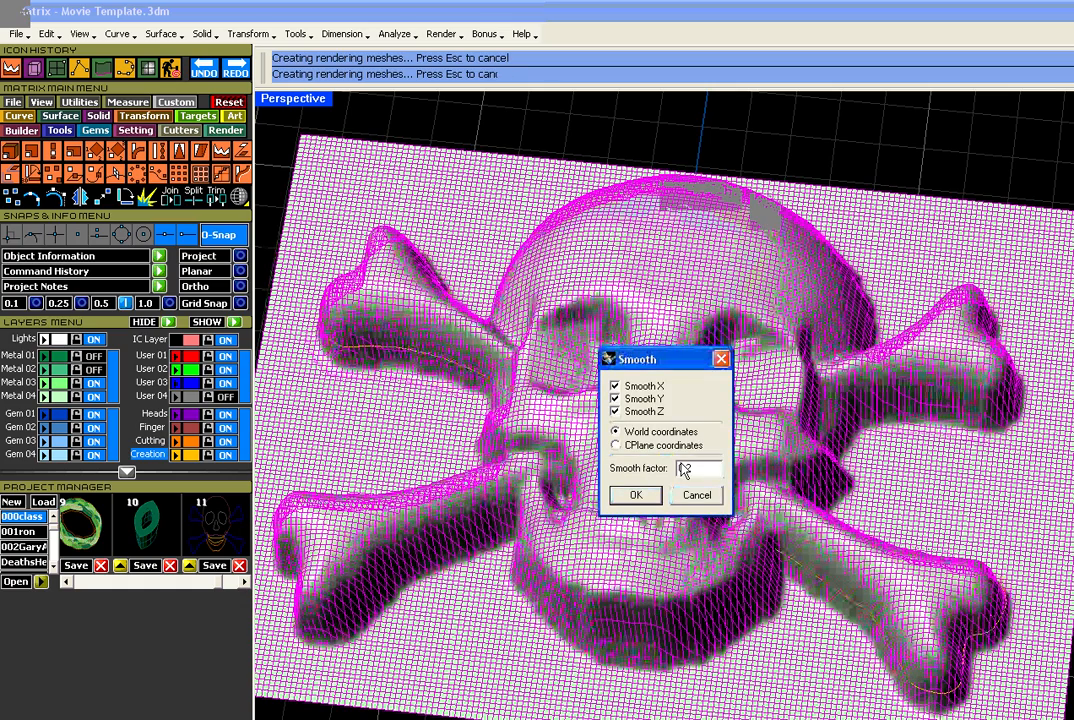
key("Return")
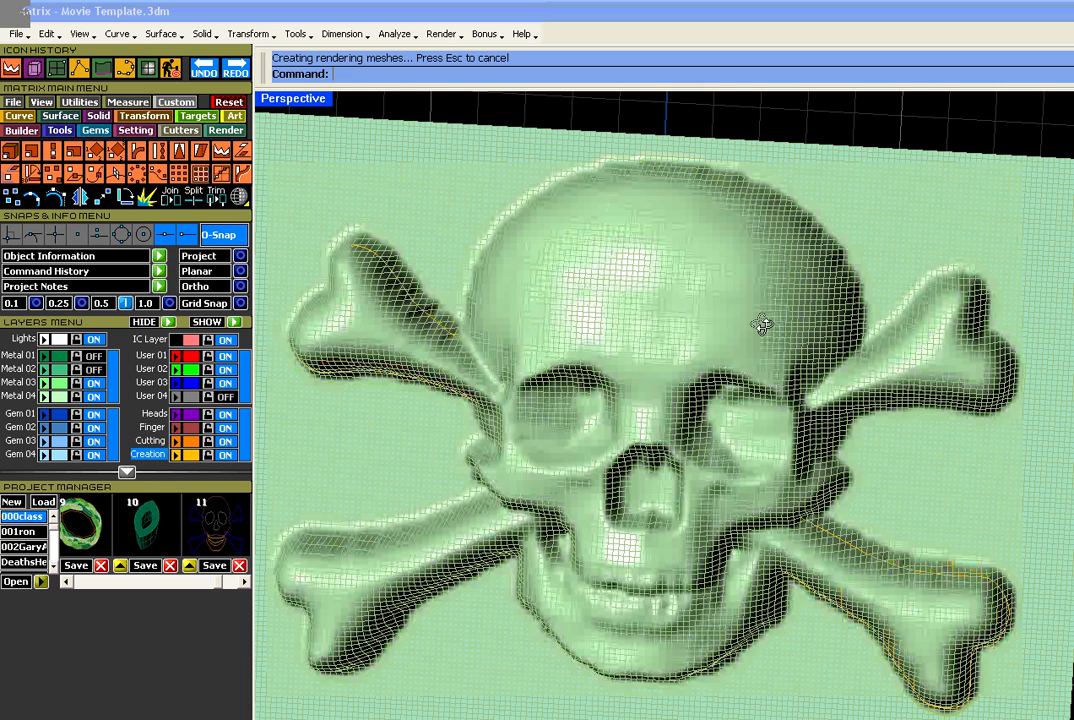
right_click_drag(762, 325, 757, 152)
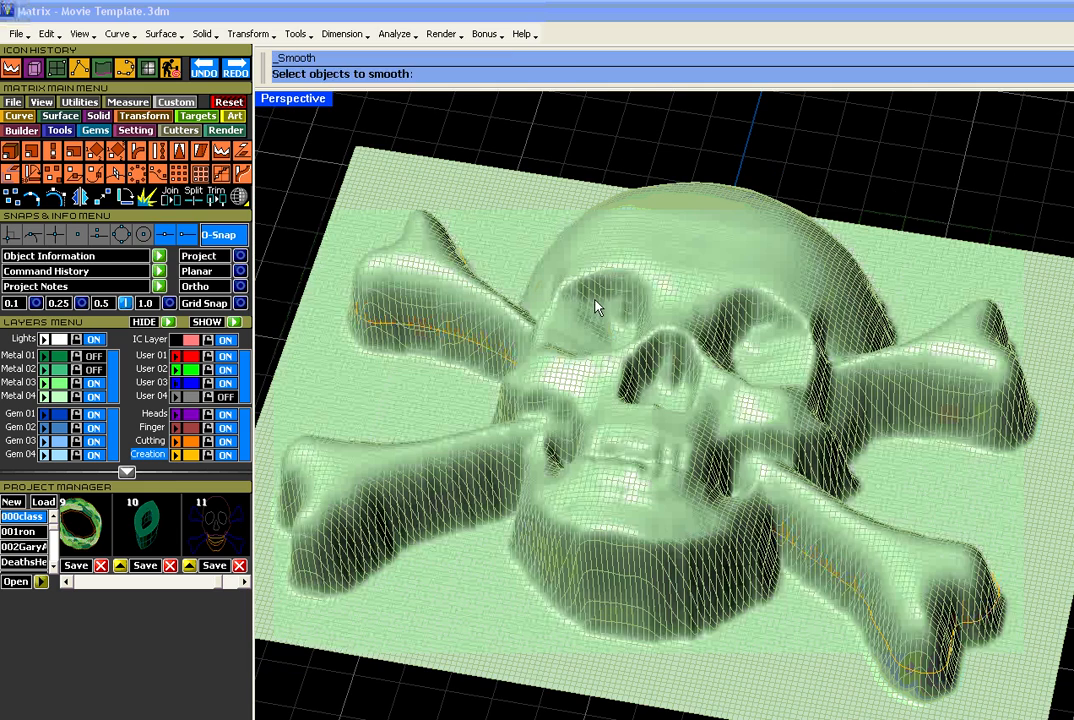
key("Escape")
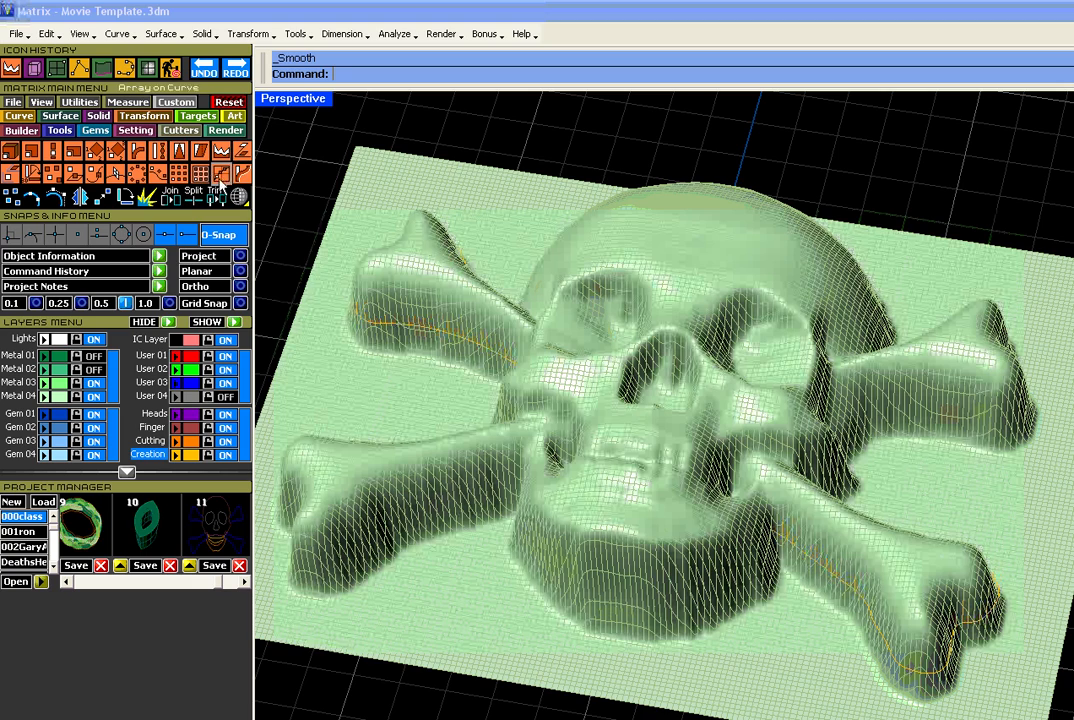
Reselect the draped surface and apply two more smoothing passes in X, Y and Z at factor 0.2.
left_click(420, 197)
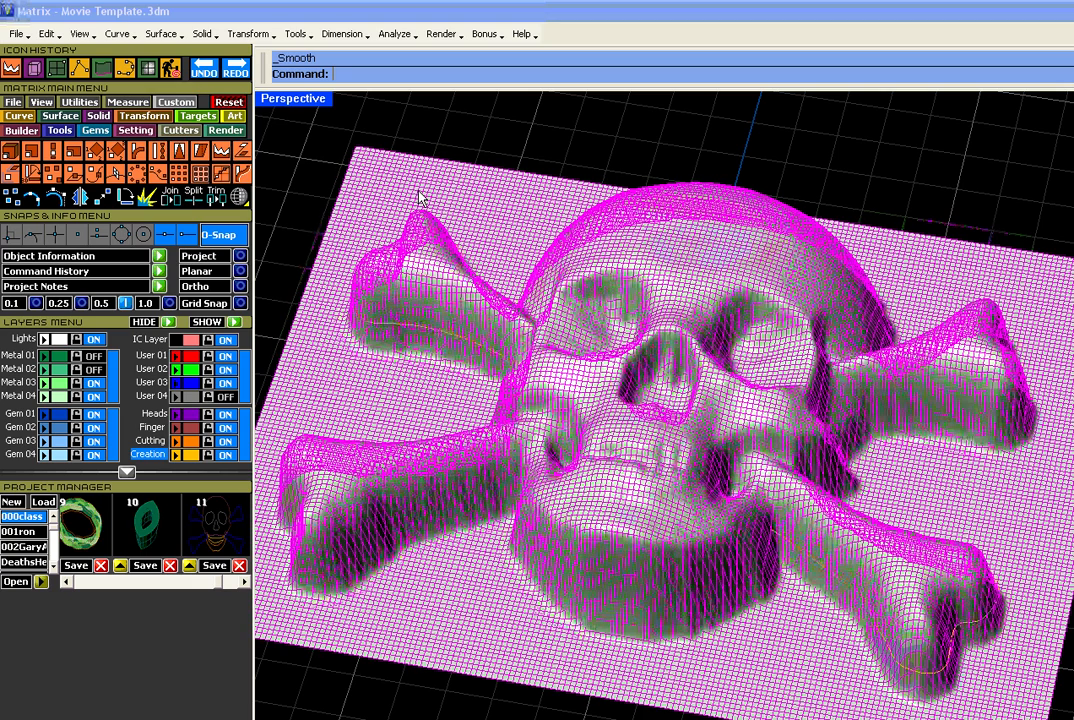
left_click(226, 154)
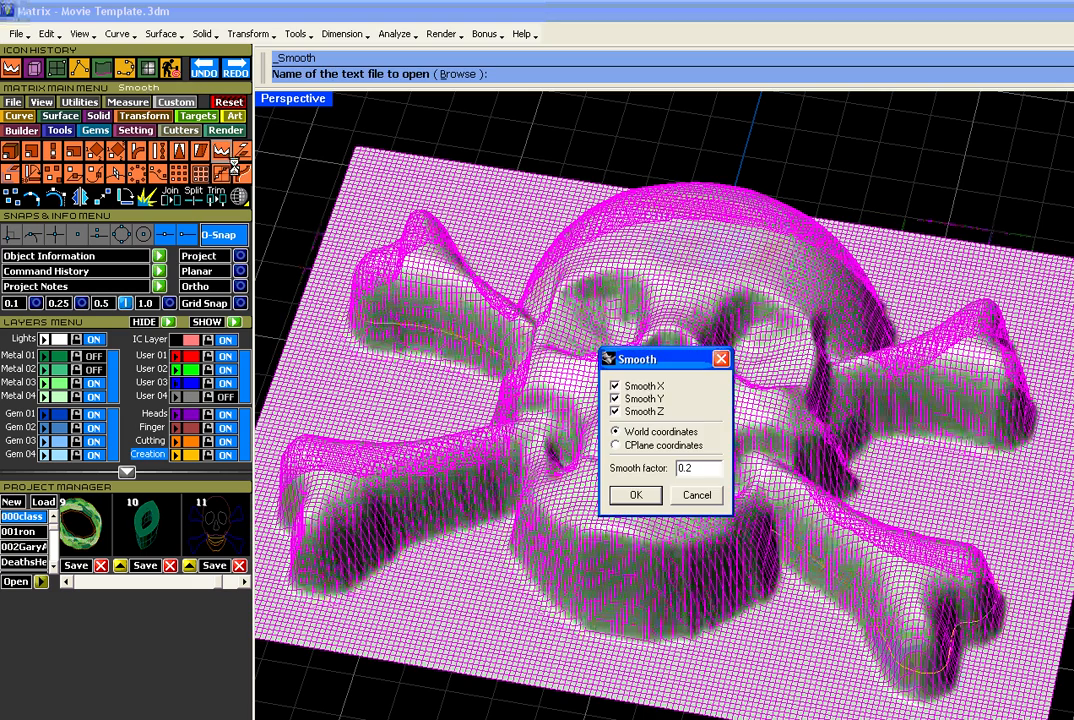
left_click(640, 495)
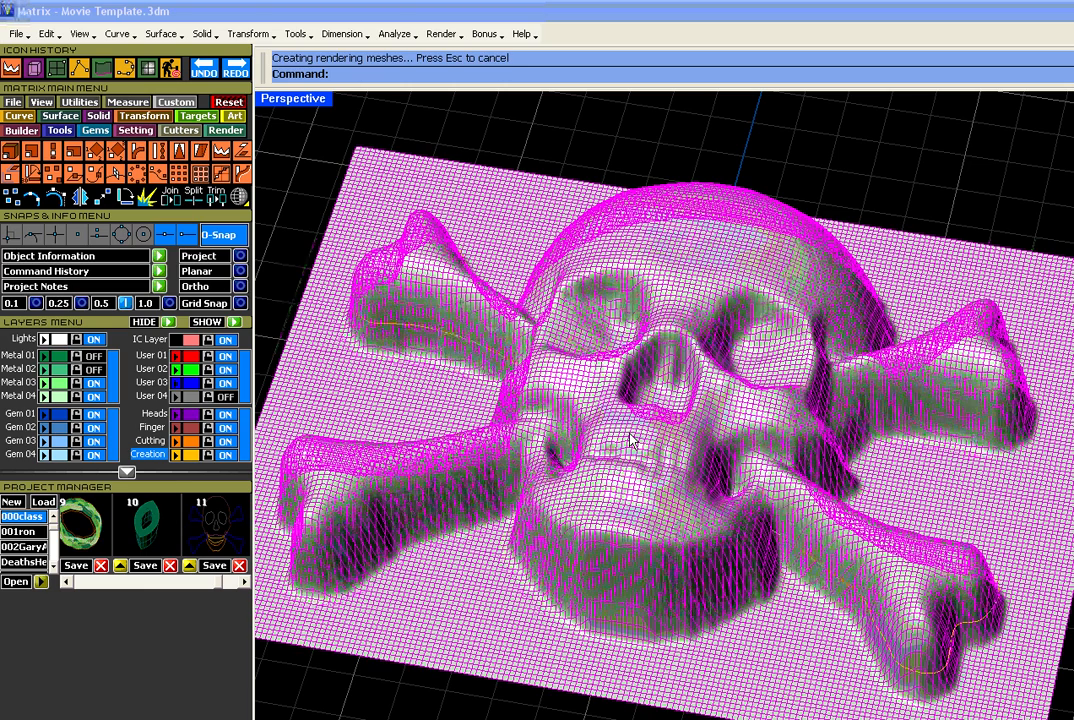
right_click(630, 440)
left_click(625, 494)
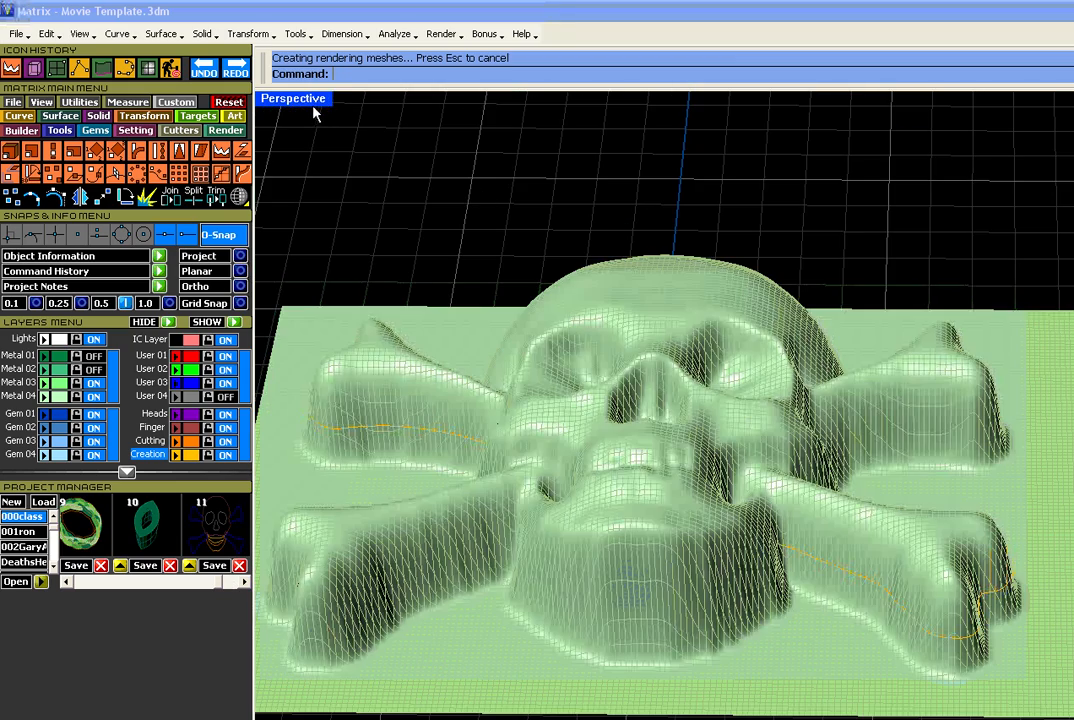
Create a solid box wider than the draped surface, extending below it, and lower its top face to just above the flat base.
double_click(305, 101)
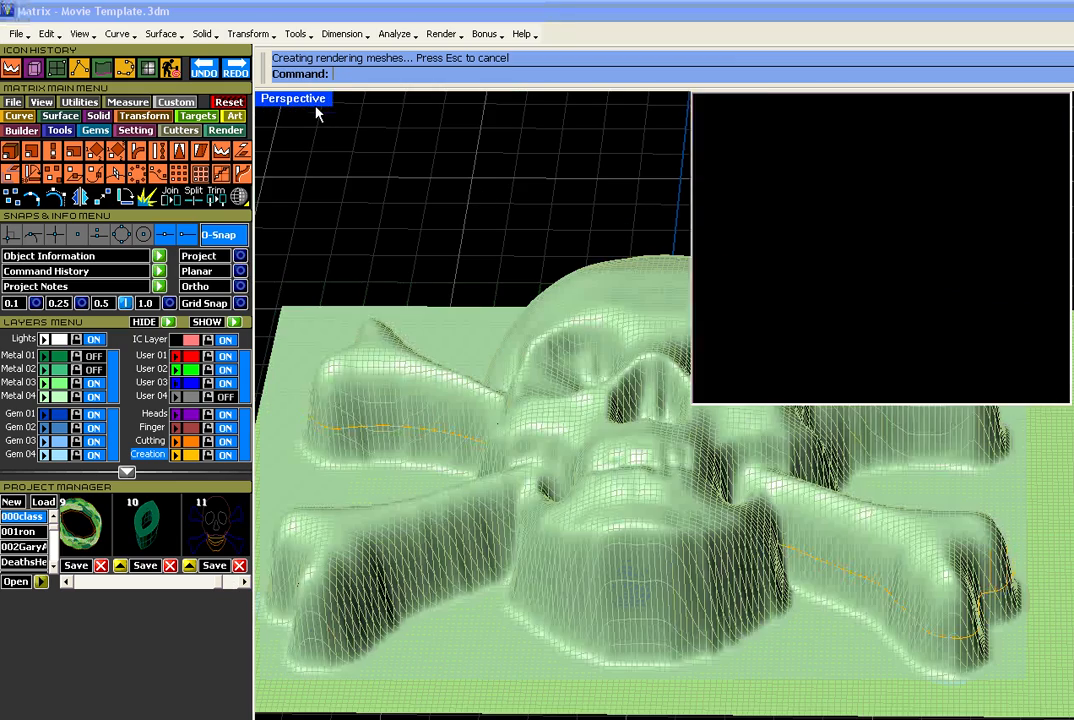
left_click(500, 443)
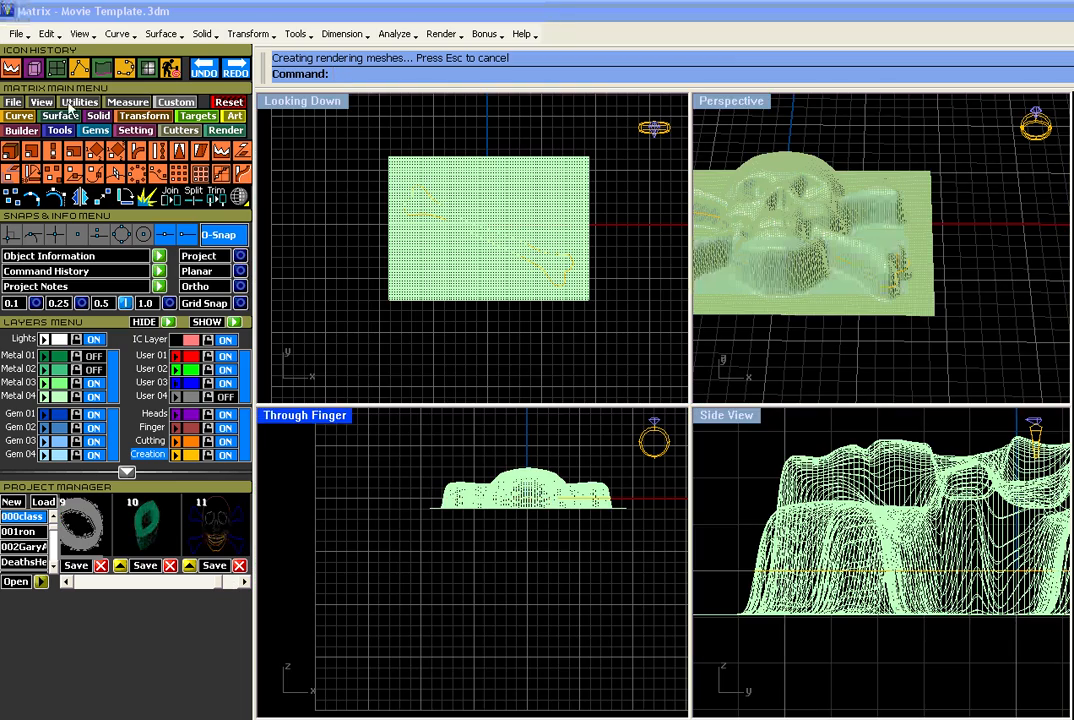
left_click(98, 116)
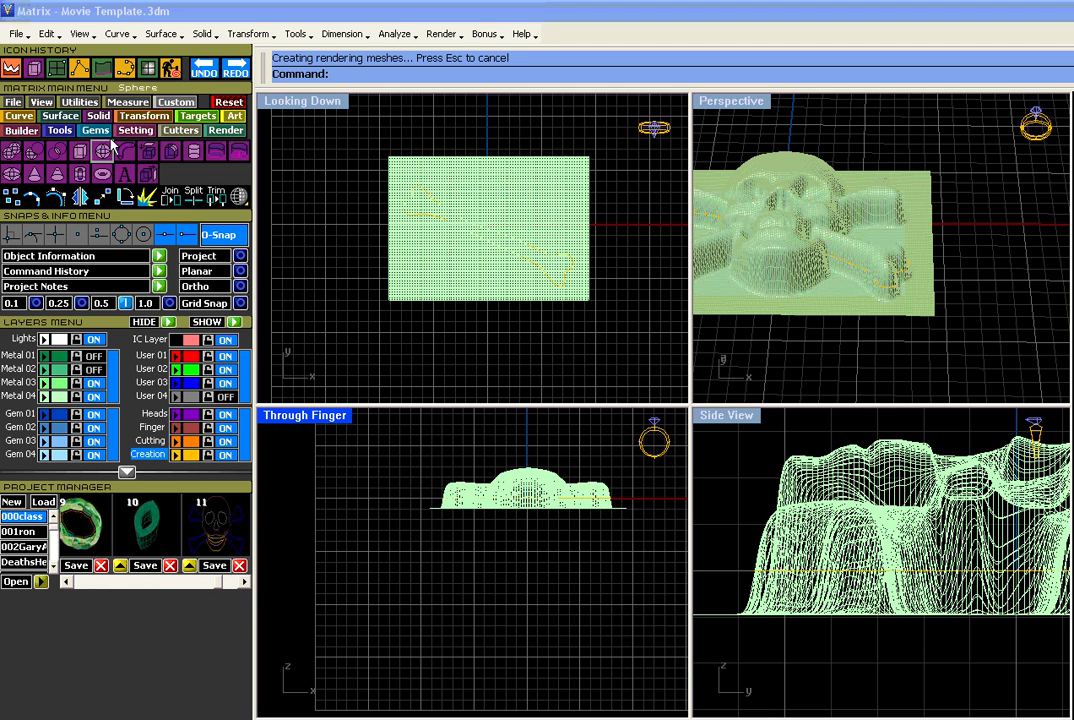
left_click(79, 150)
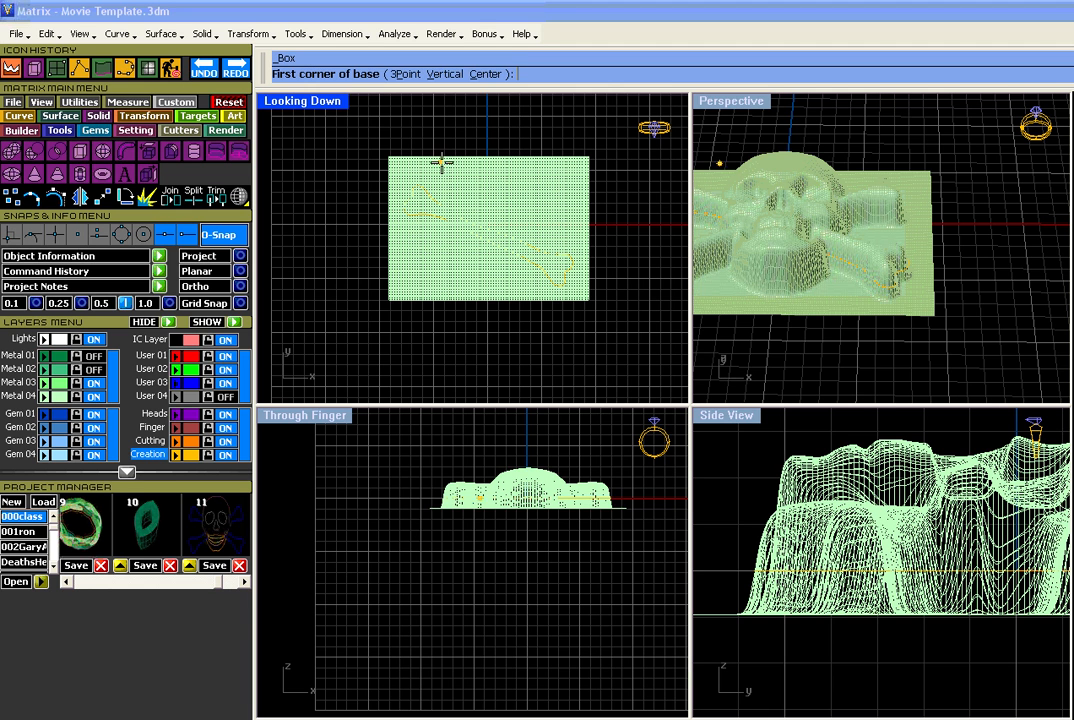
left_click(372, 131)
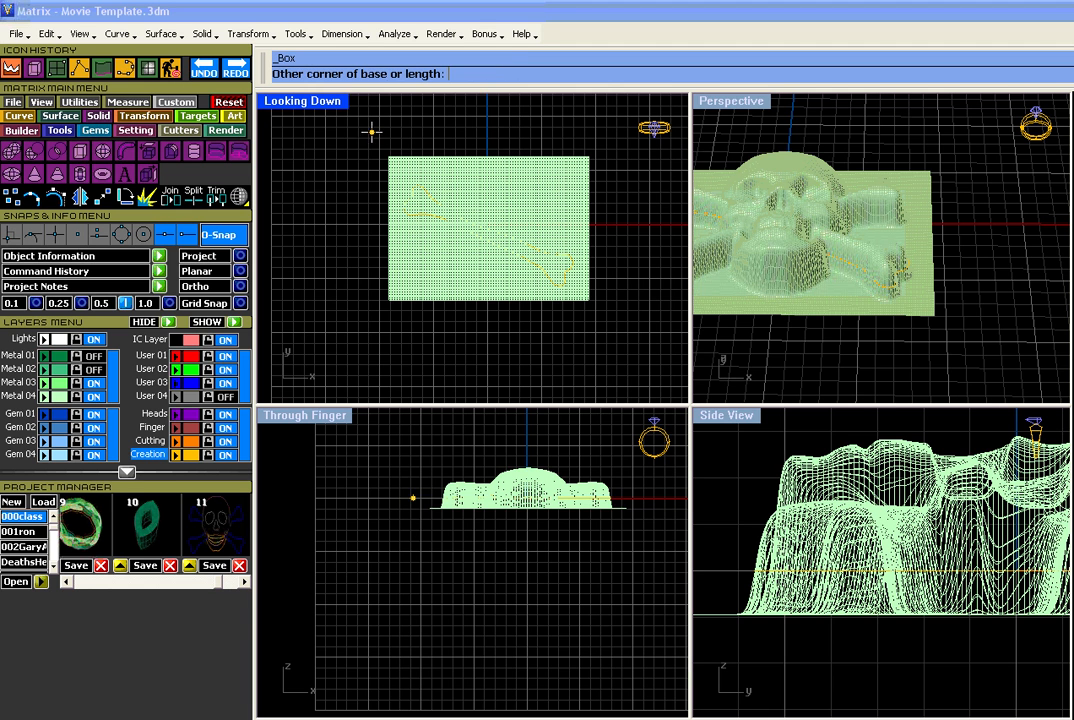
left_click(621, 340)
left_click(618, 563)
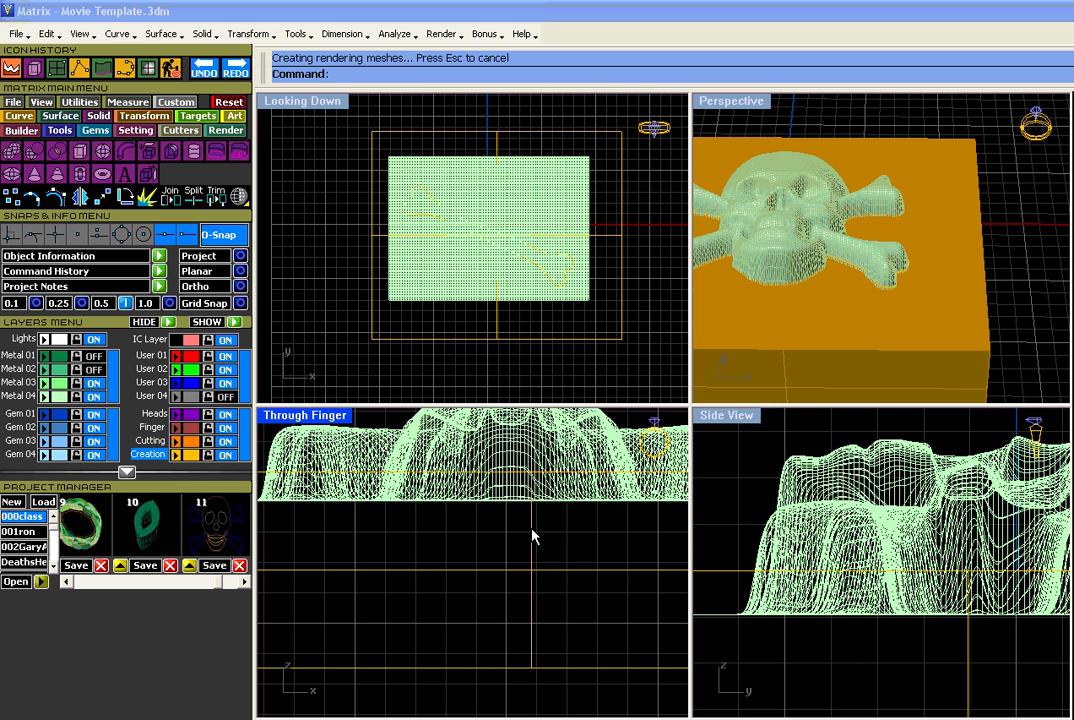
left_click_drag(532, 537, 535, 556)
left_click_drag(533, 553, 534, 523)
Split the draped skull surface using the solid box as the cutting object.
scroll(534, 523, "down", 3)
left_click(553, 466)
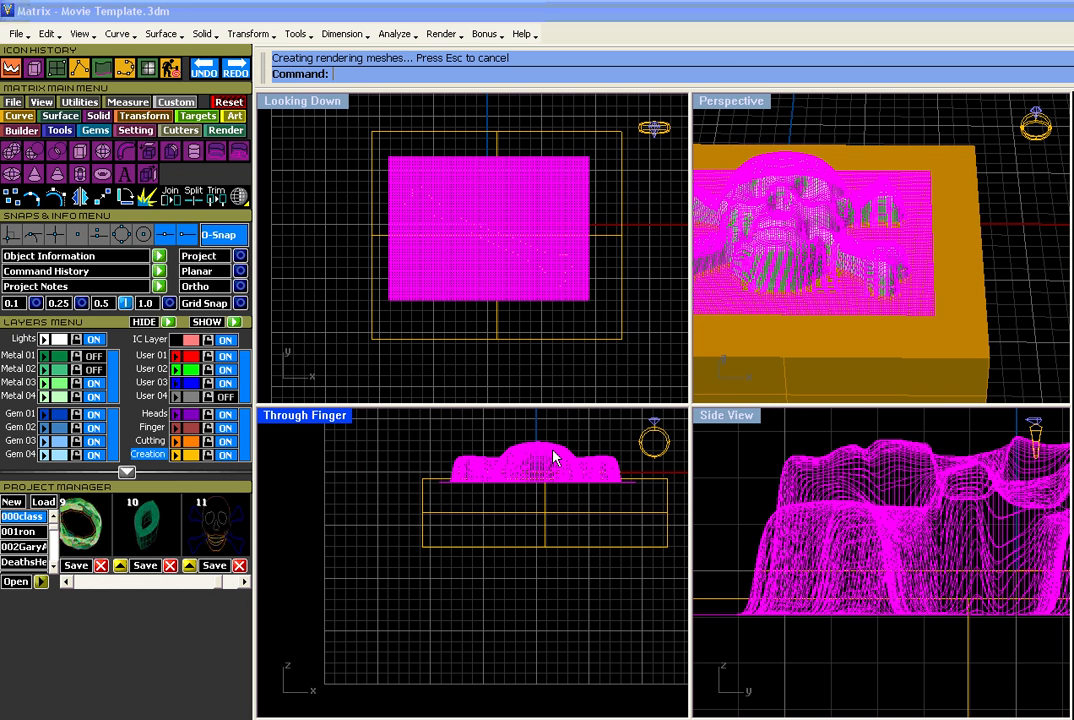
left_click(193, 198)
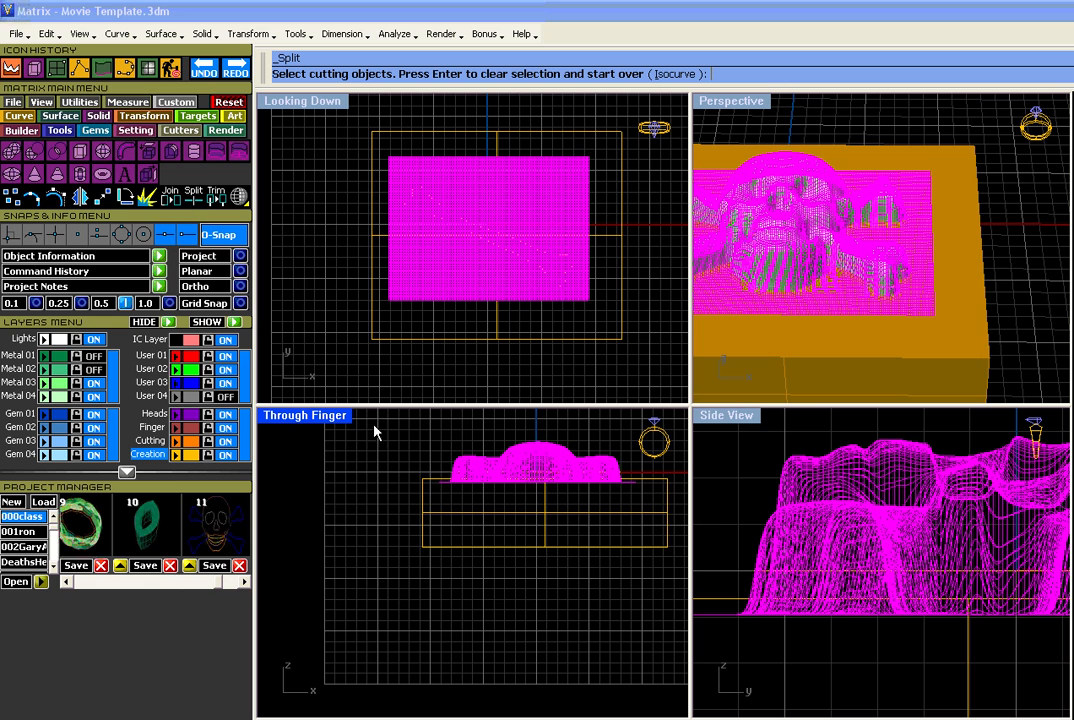
left_click(545, 517)
key("Return")
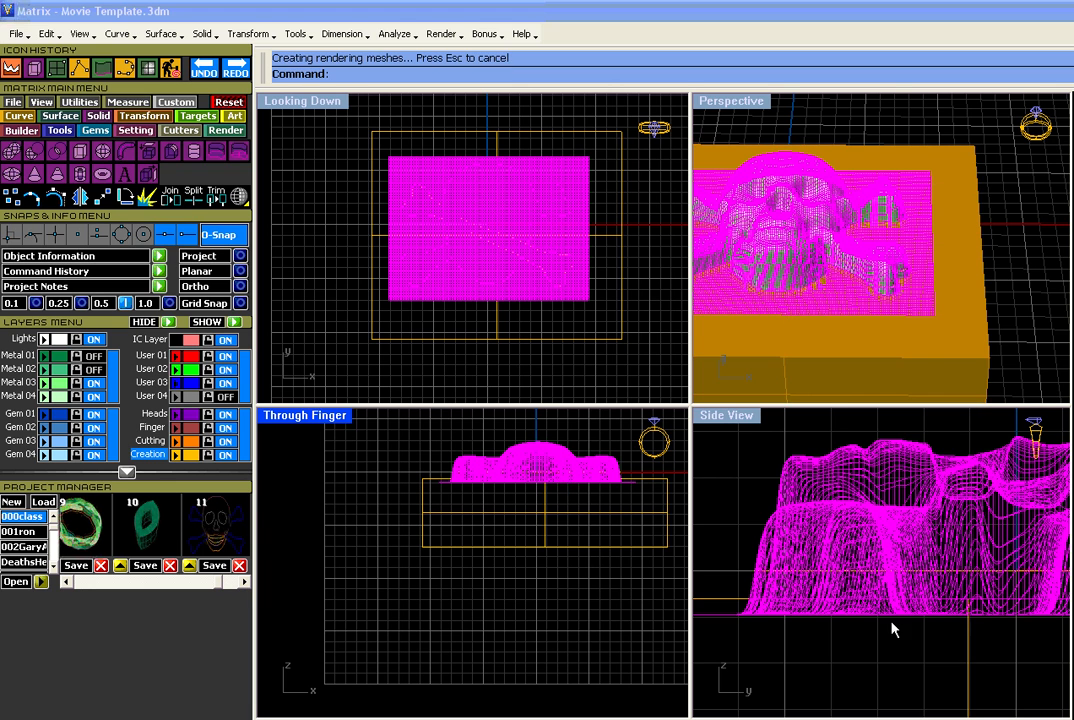
Delete the cutting box and the flat base portion of the split surface, keeping the skull and crossbones relief.
left_click(981, 293)
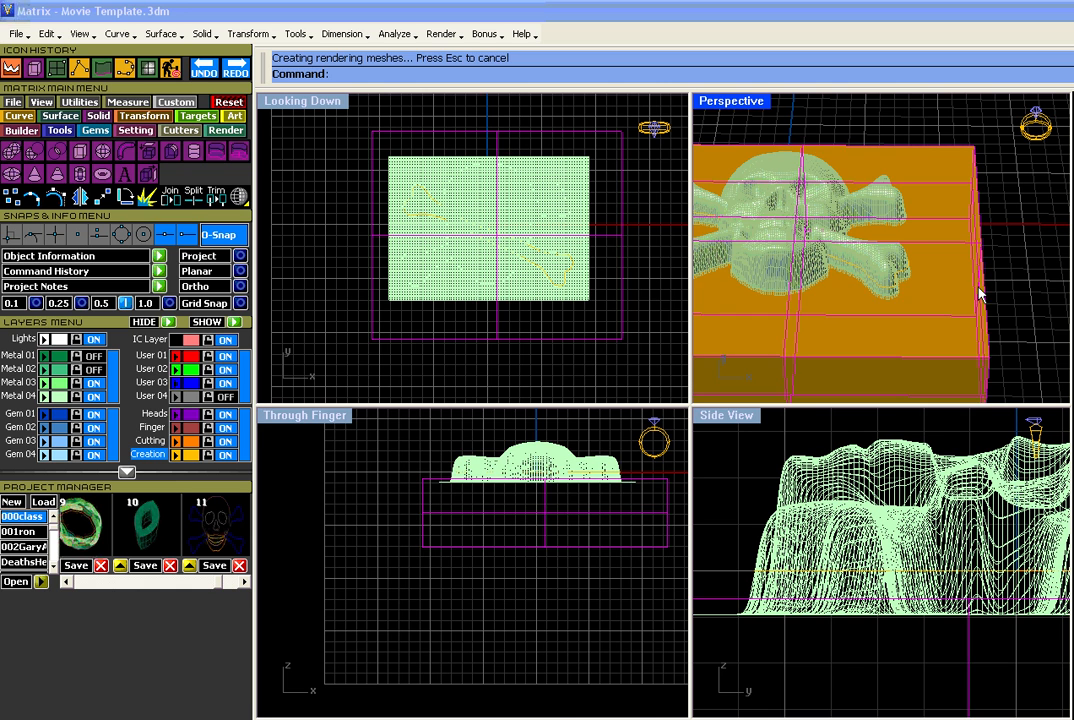
key("Delete")
scroll(620, 508, "up", 3)
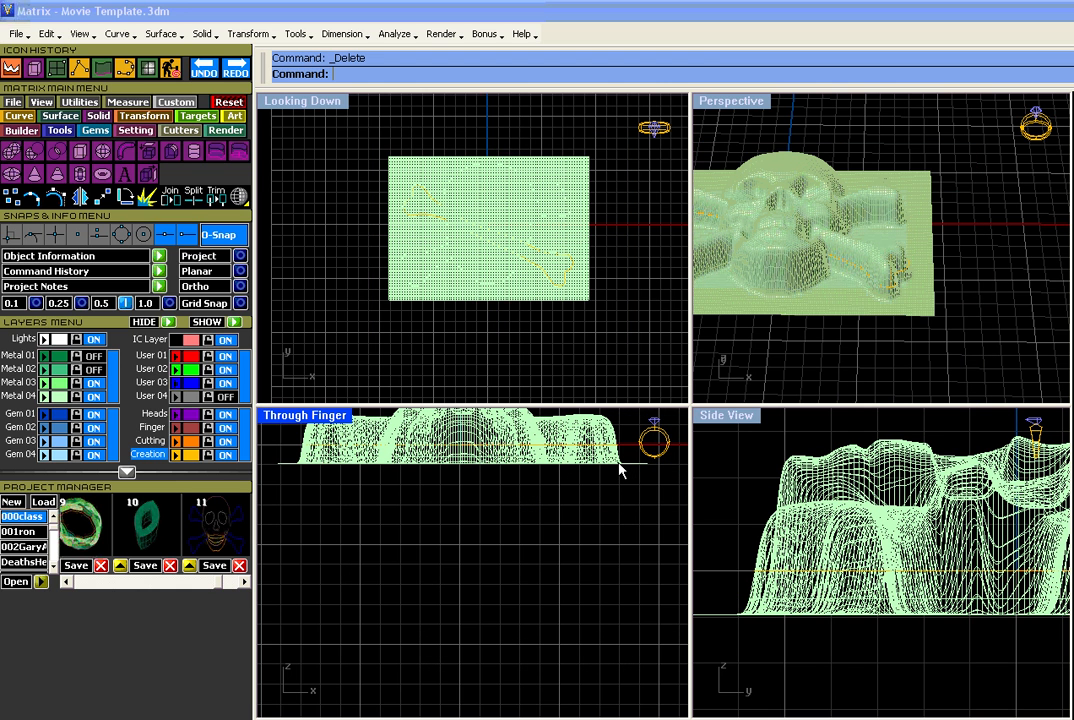
left_click(620, 468)
key("Delete")
Maximize the Perspective view and examine the separated skull and crossbones relief.
right_click_drag(818, 292, 873, 343)
right_click_drag(886, 286, 768, 122)
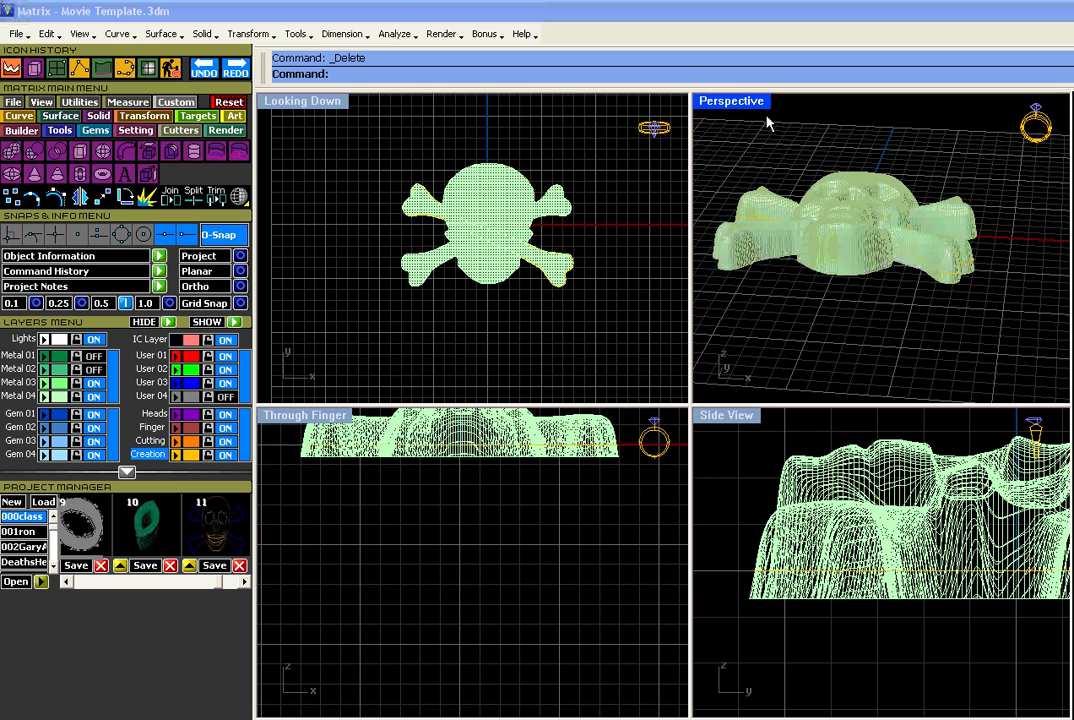
double_click(756, 102)
right_click_drag(726, 268, 749, 434)
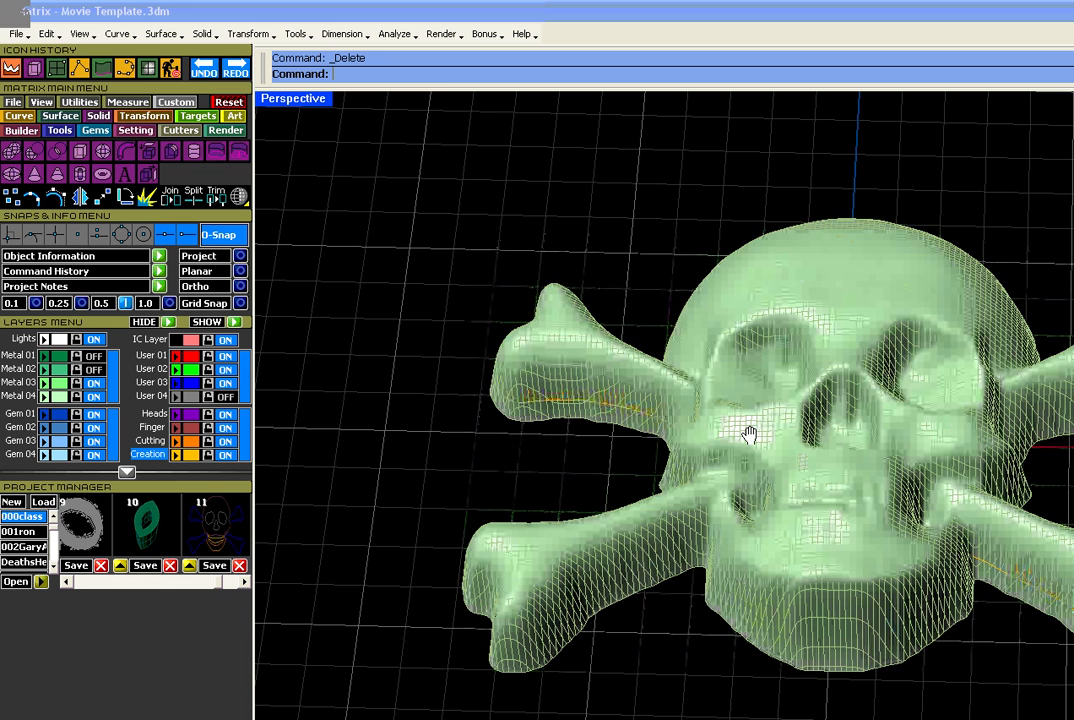
scroll(749, 434, "down", 3)
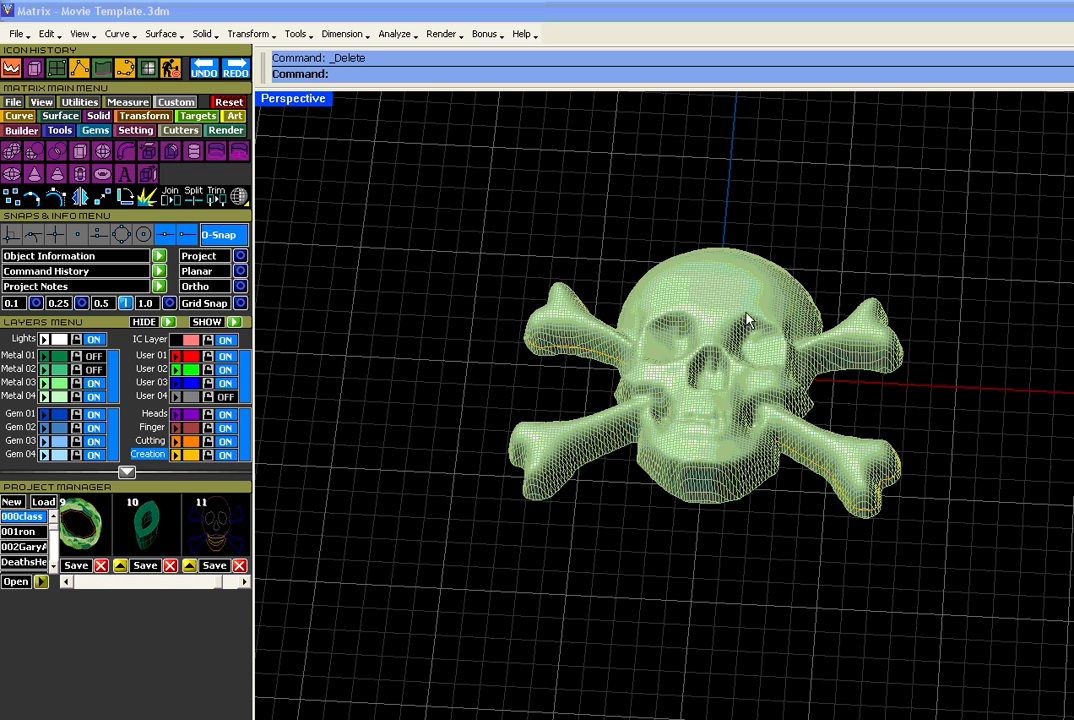
Check the relief's surface direction, flipping the normals inward and back so that they point outward.
left_click(724, 262)
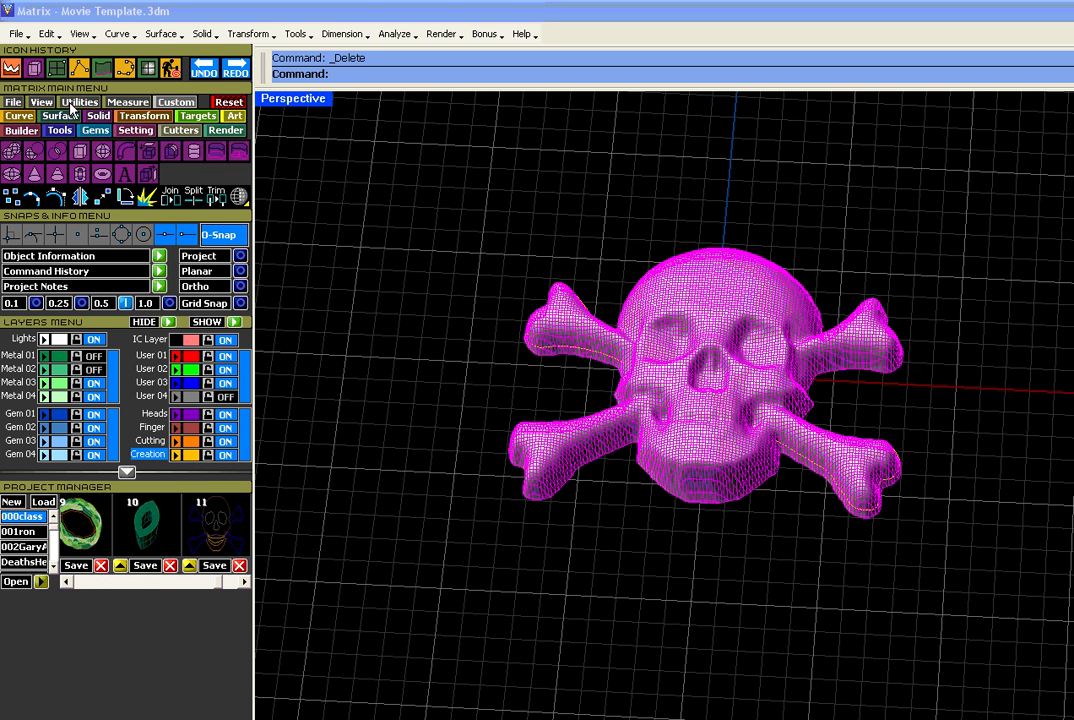
left_click(72, 103)
left_click(10, 150)
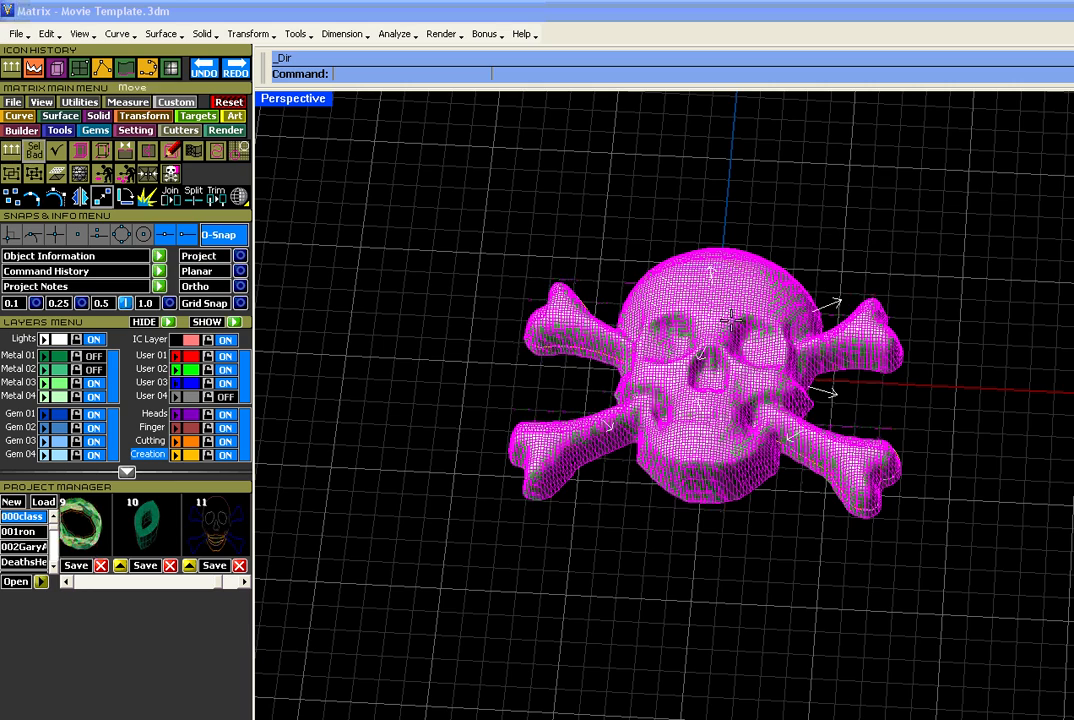
right_click_drag(630, 318, 846, 214)
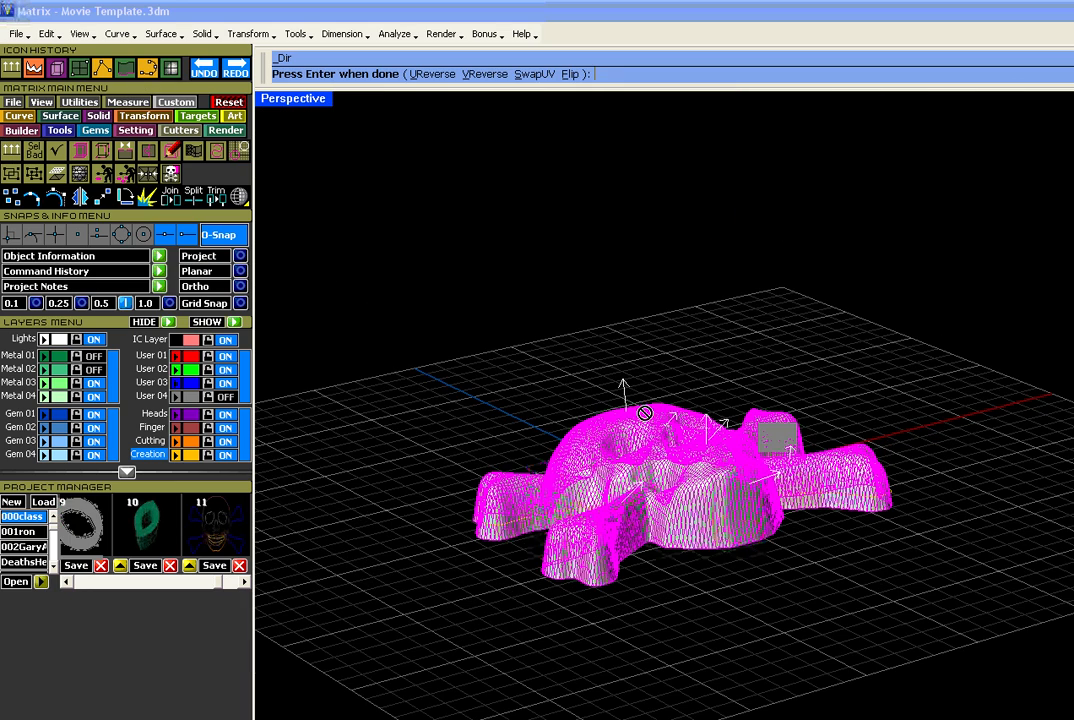
left_click(633, 412)
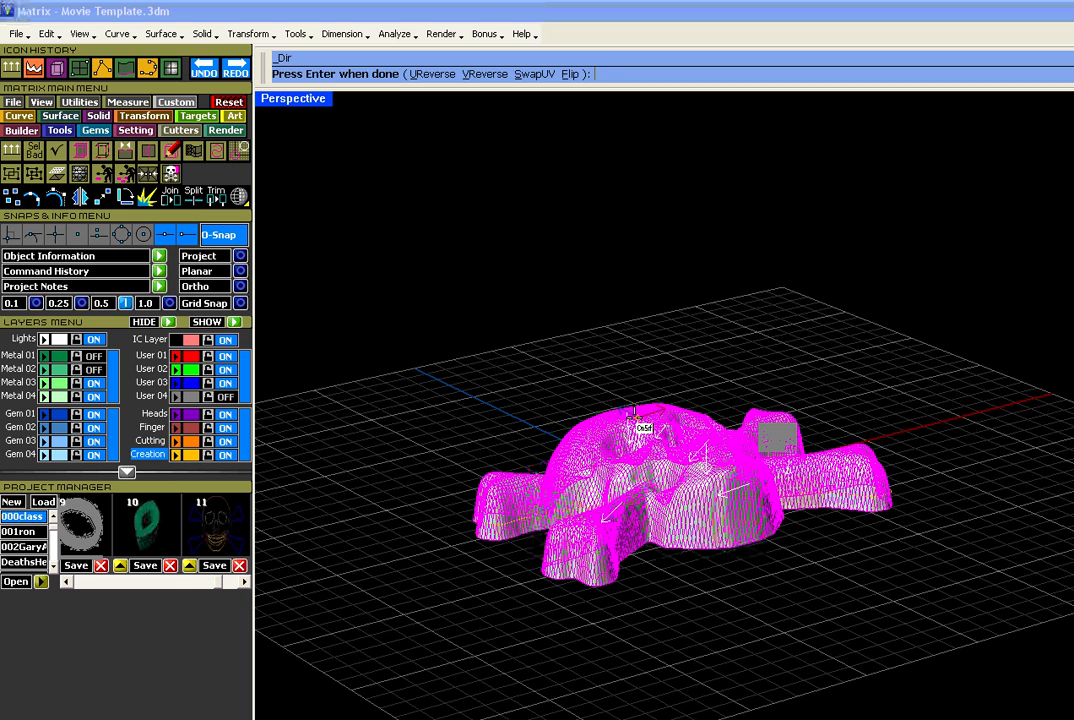
left_click(633, 412)
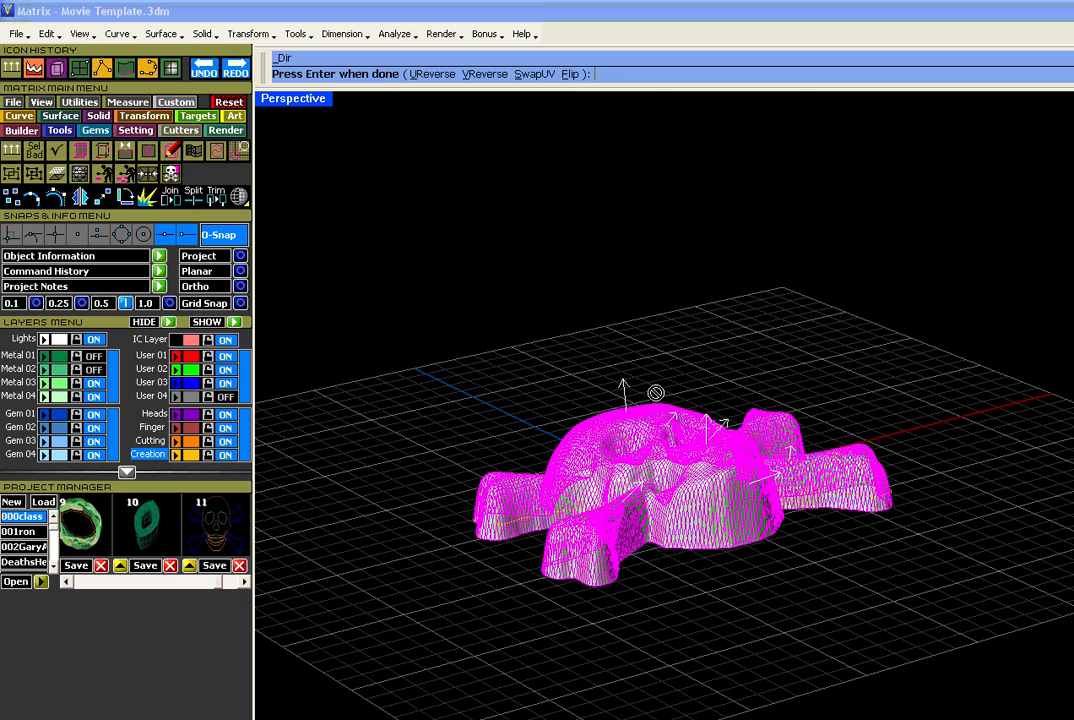
right_click_drag(655, 392, 577, 428)
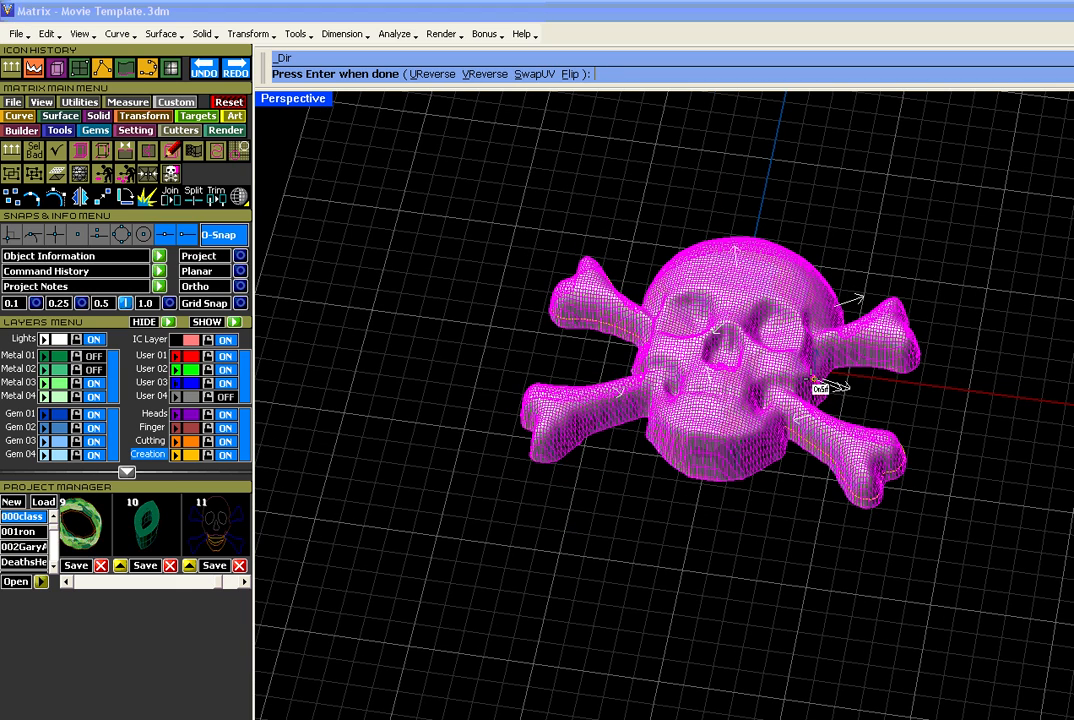
right_click(818, 384)
left_click(909, 257)
Open the Gem on Surface builder, assign the skull relief as its surface, and make room for the builder's settings.
right_click_drag(758, 293, 775, 342)
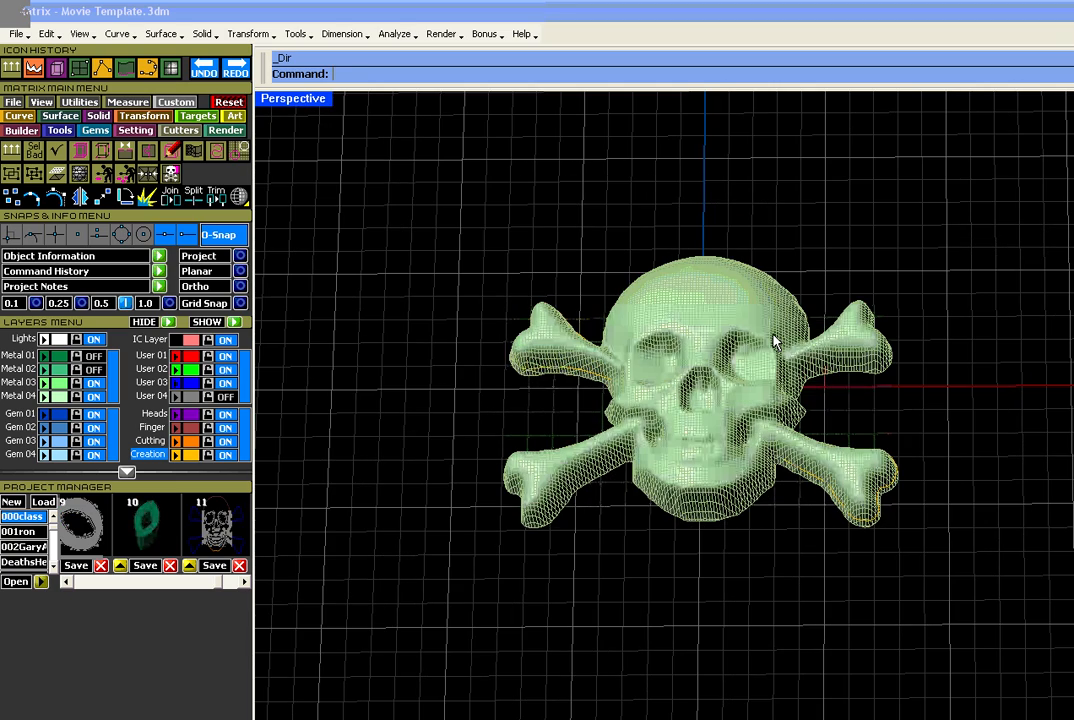
left_click(88, 131)
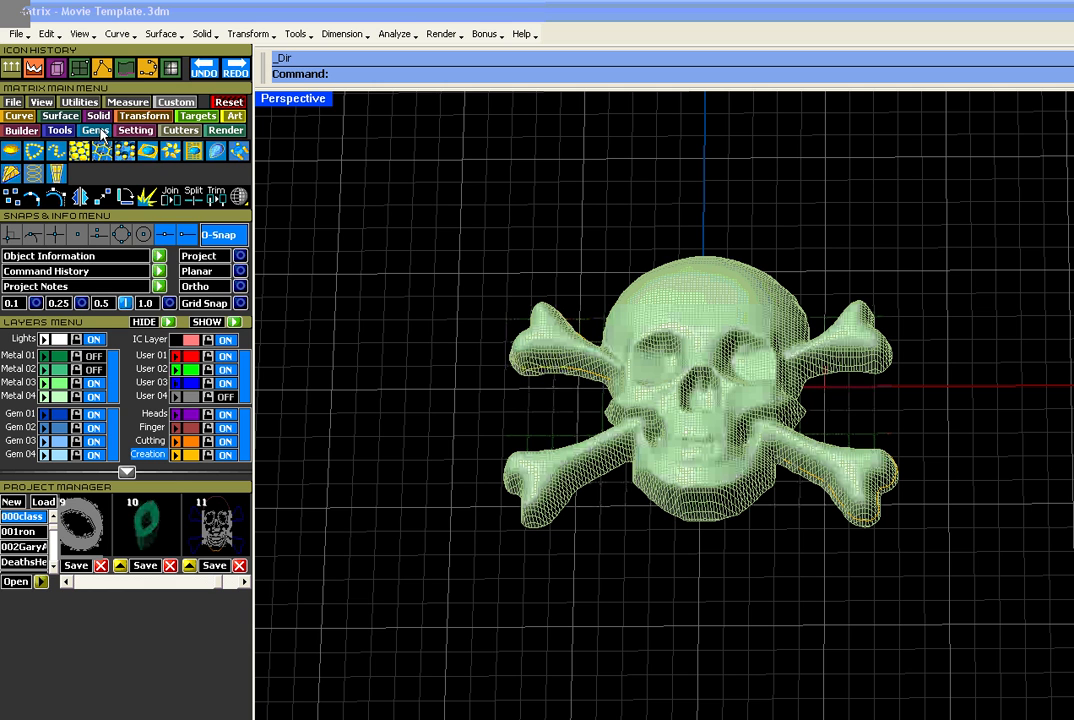
left_click(148, 151)
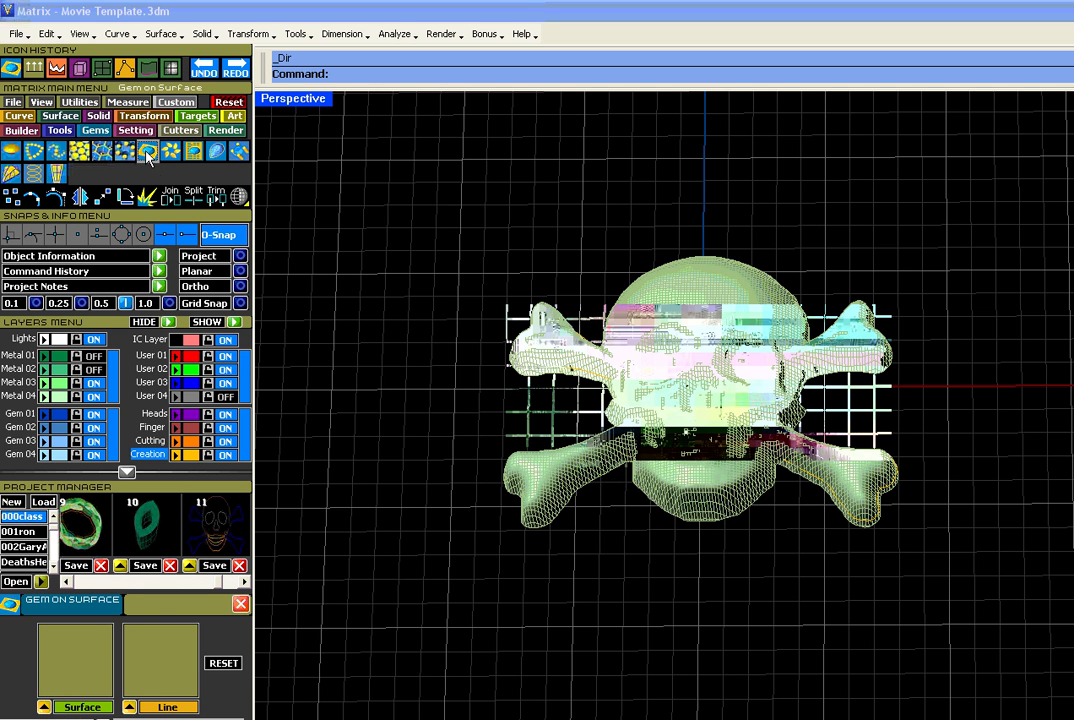
left_click(87, 325)
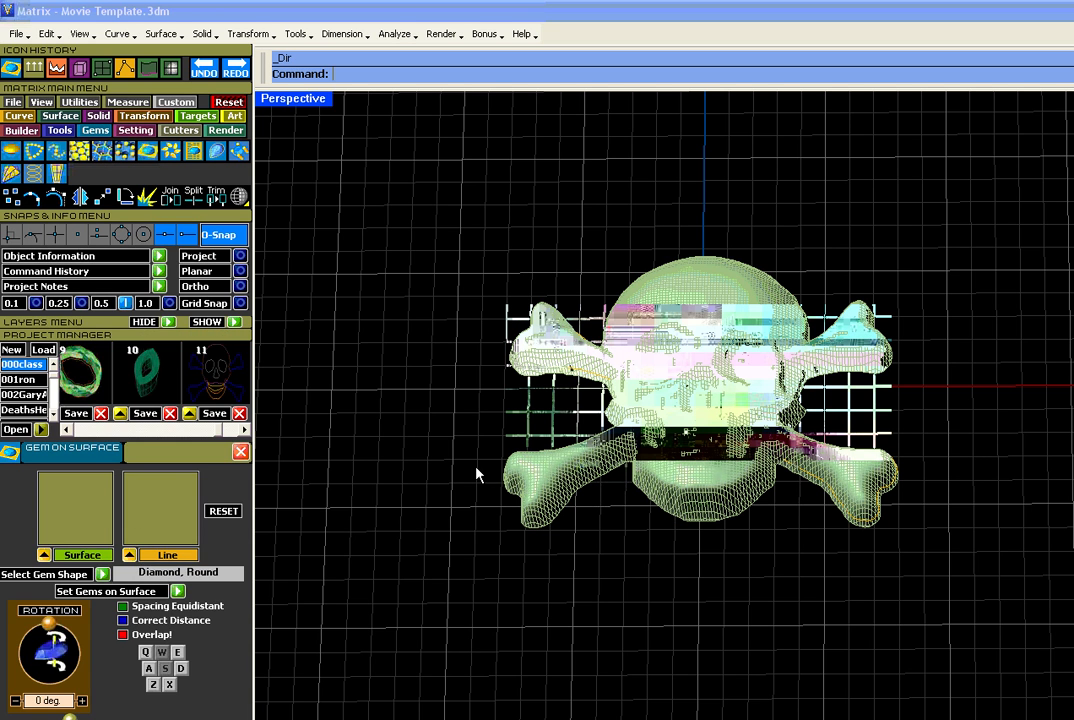
left_click(648, 316)
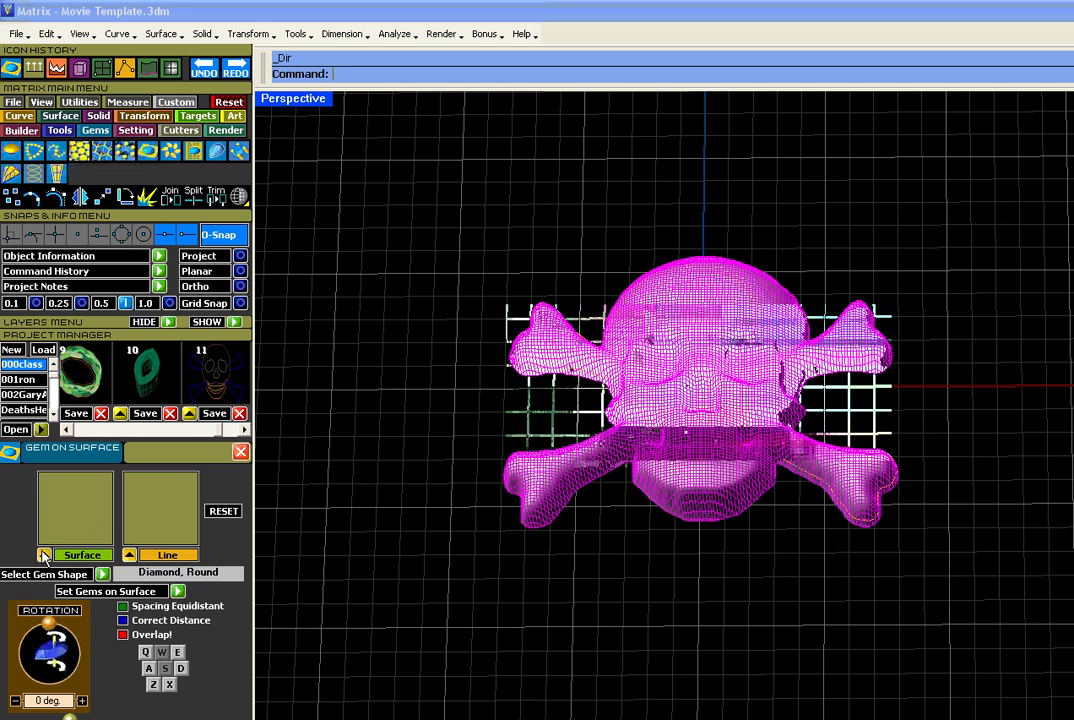
left_click(44, 556)
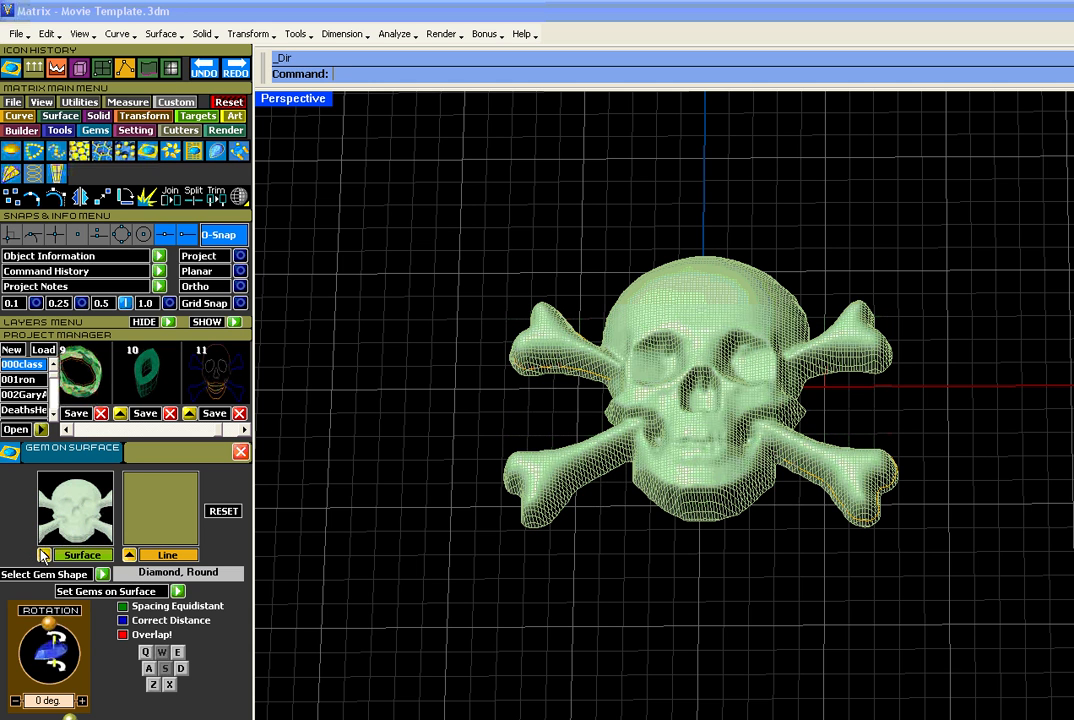
left_click(85, 218)
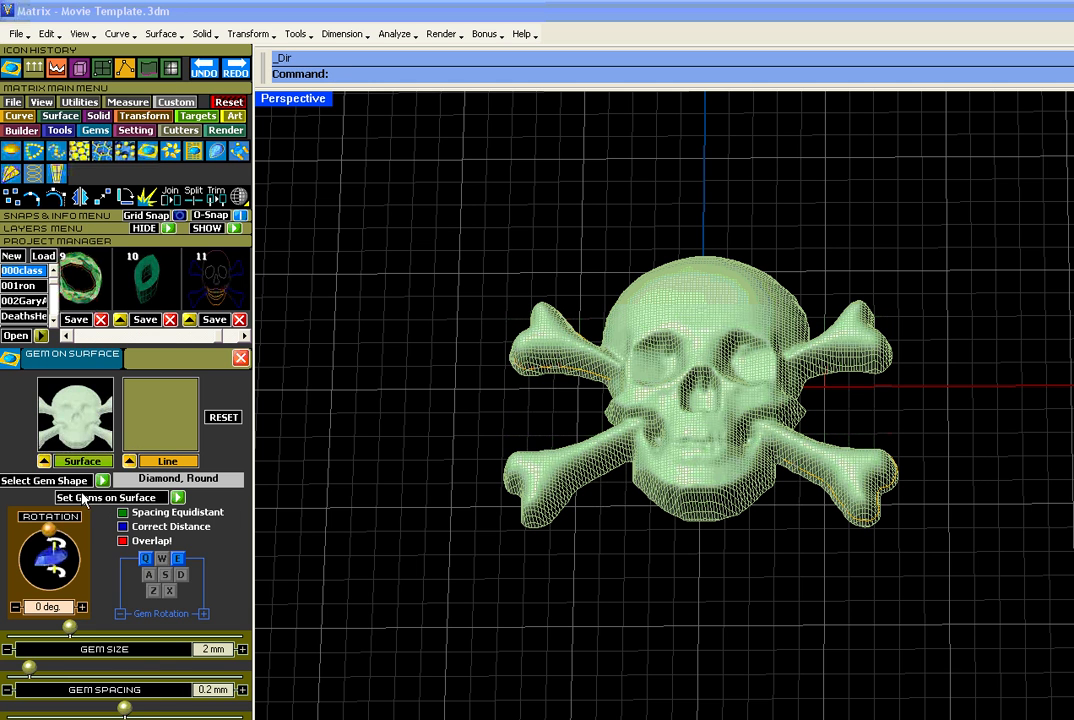
Start setting round diamonds on the relief surface and reduce the gem size to 1.1 mm.
left_click(178, 498)
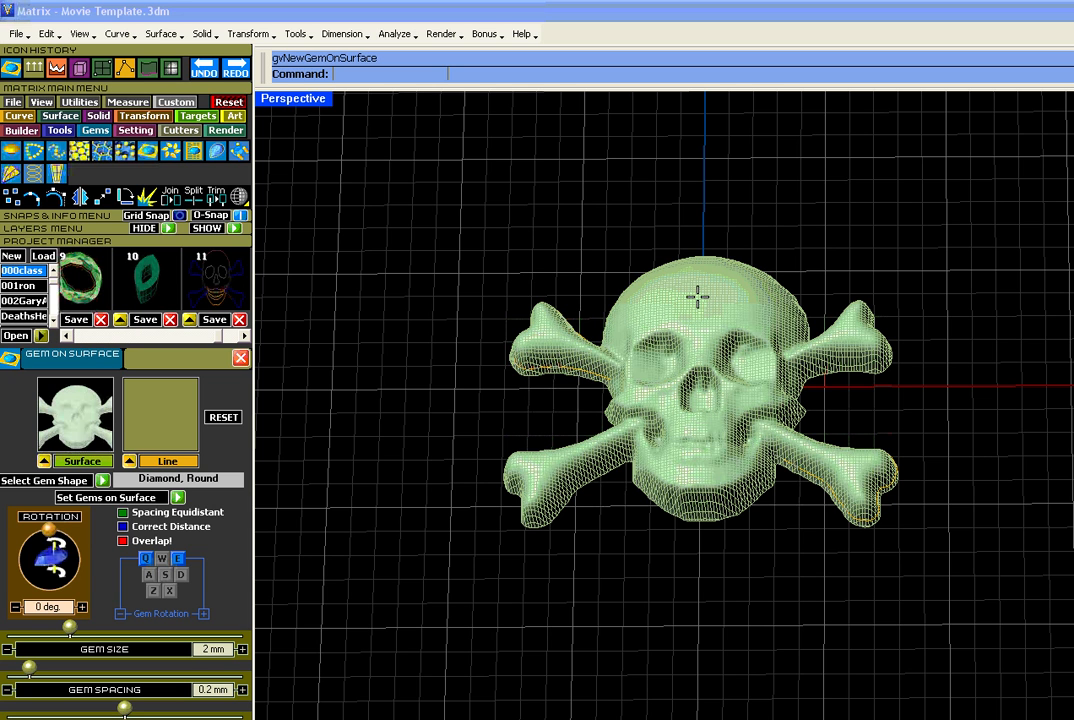
key("a")
key("a")
key("a")
key("a")
key("a")
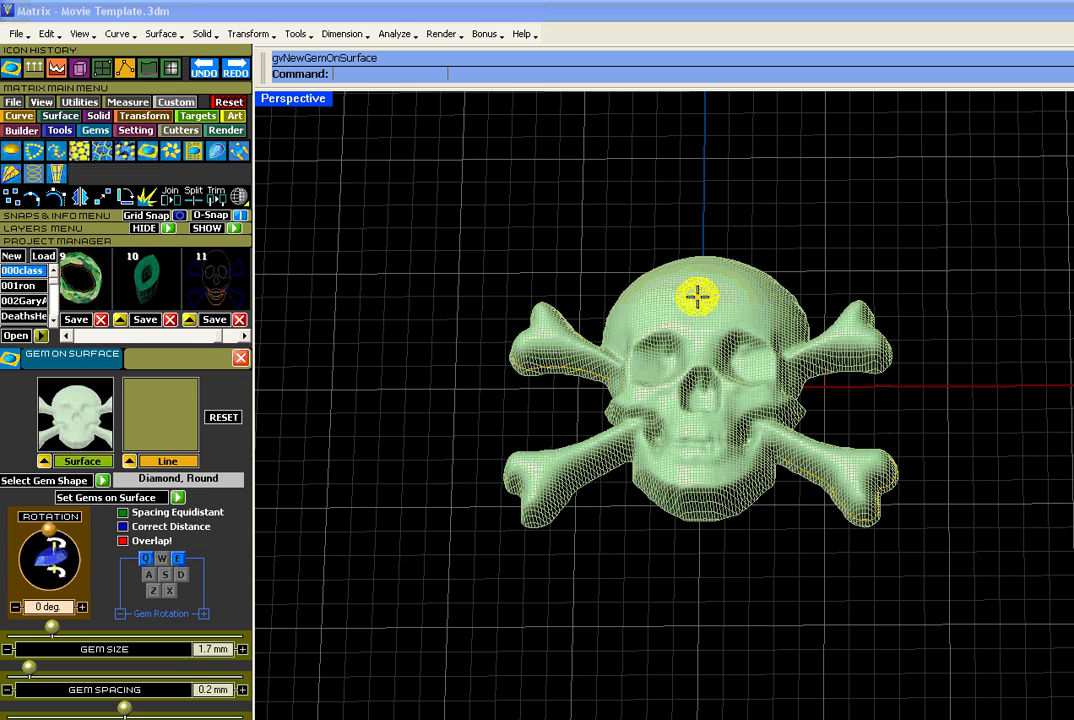
key("a")
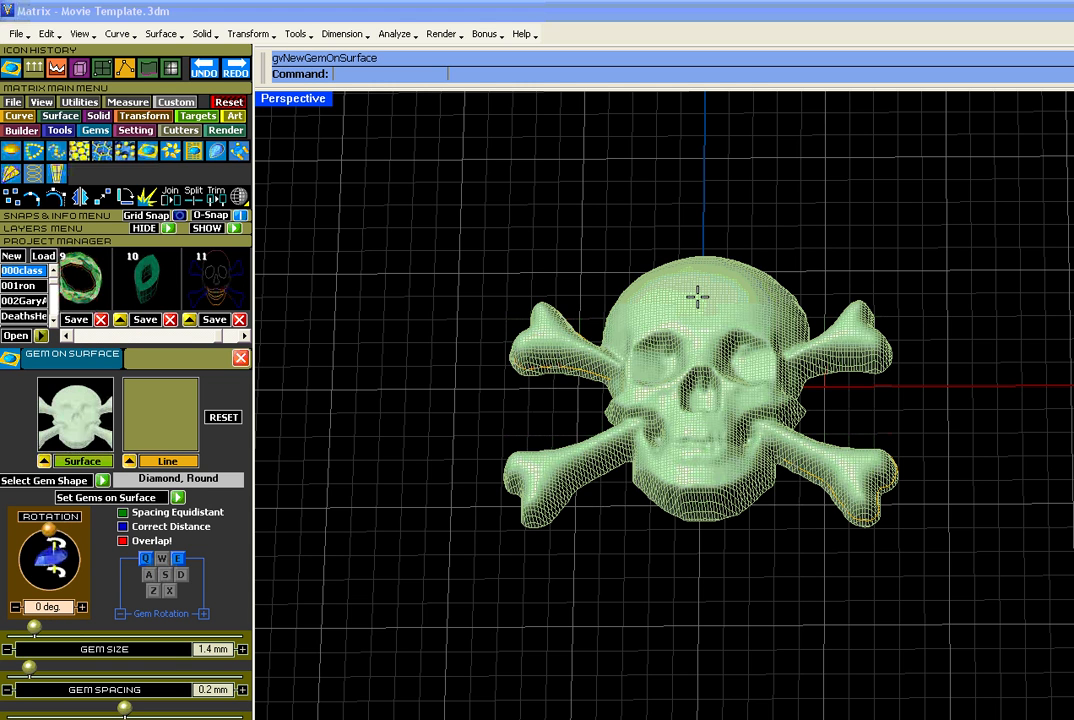
key("a")
key("a")
key("a")
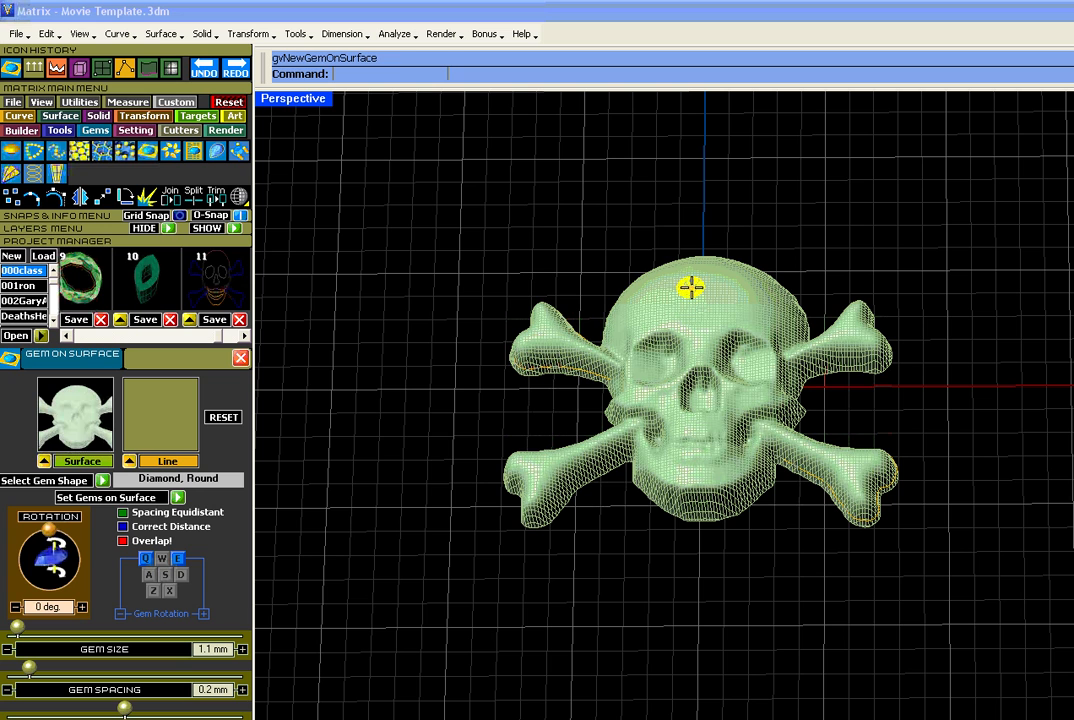
Place three 1.1 mm round diamonds in a triangular cluster on the skull's forehead.
left_click(690, 288)
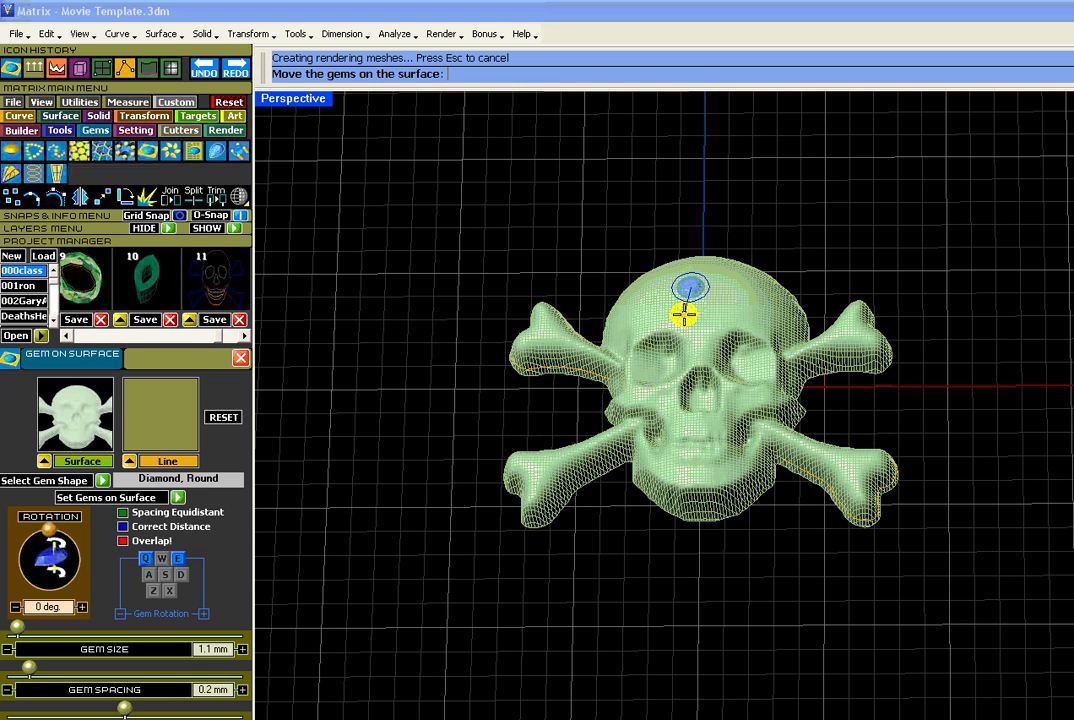
left_click(684, 315)
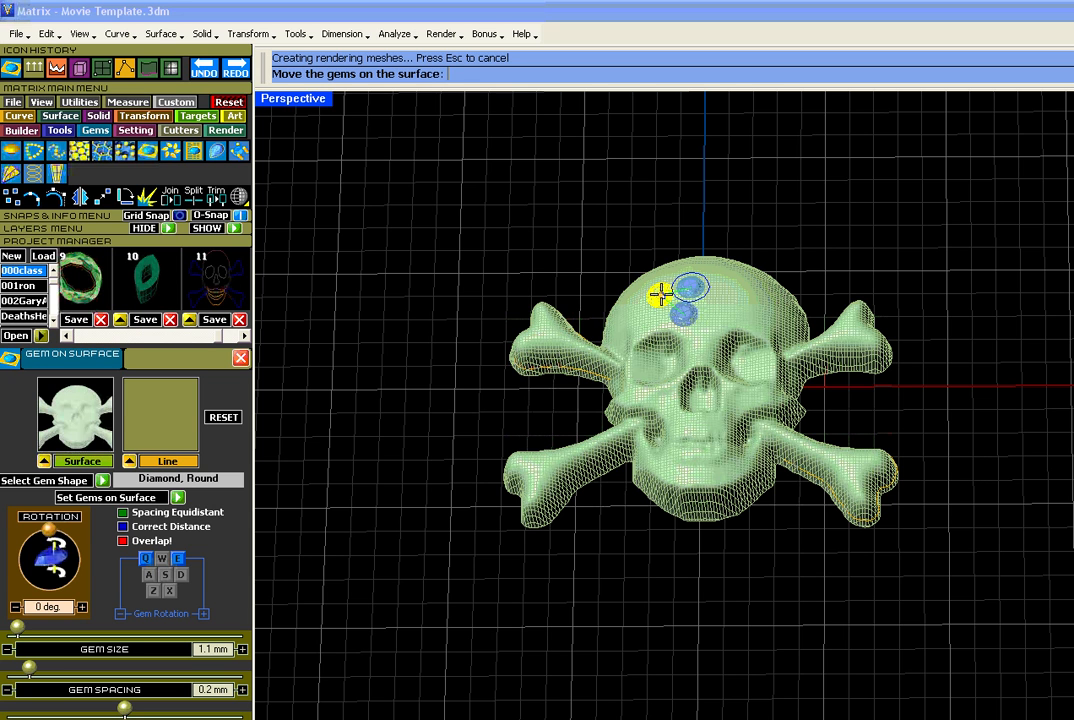
left_click(660, 293)
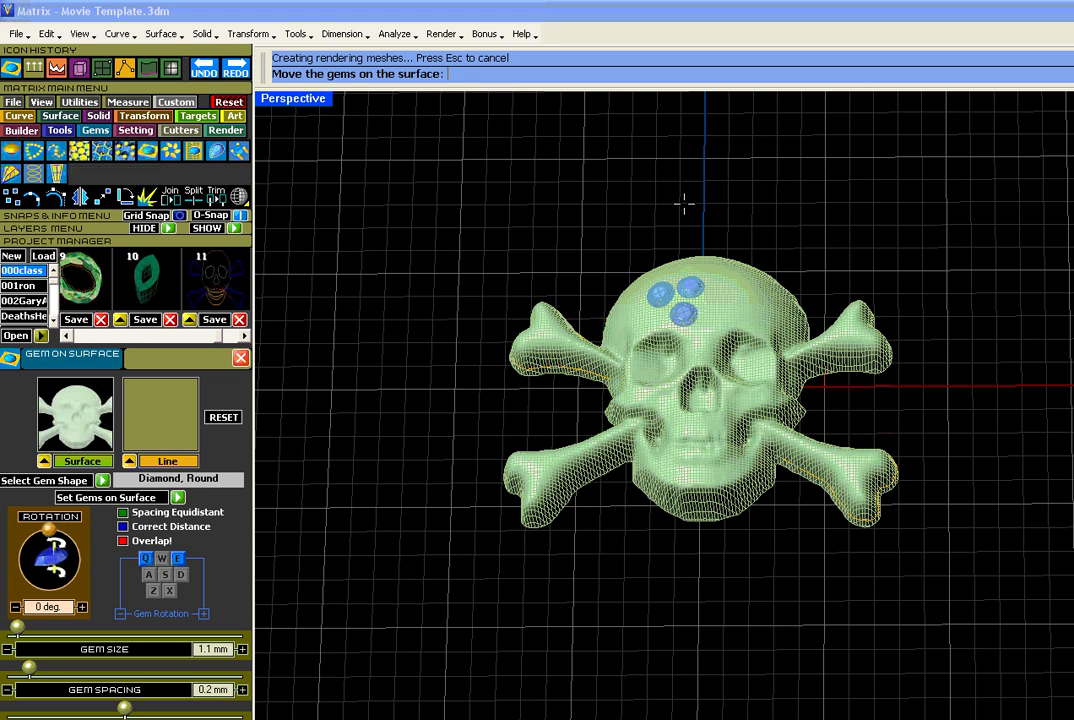